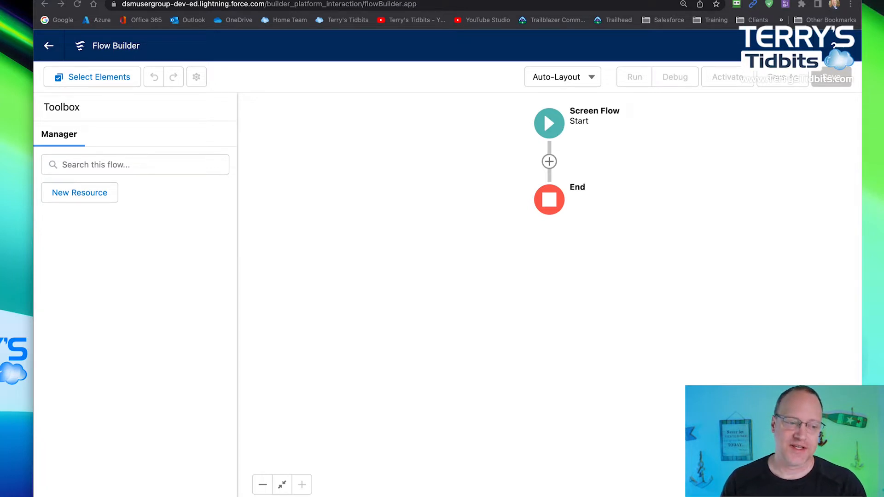
# - Add a Get Records element between the Start and End of the screen flow
pyautogui.click(549, 162)
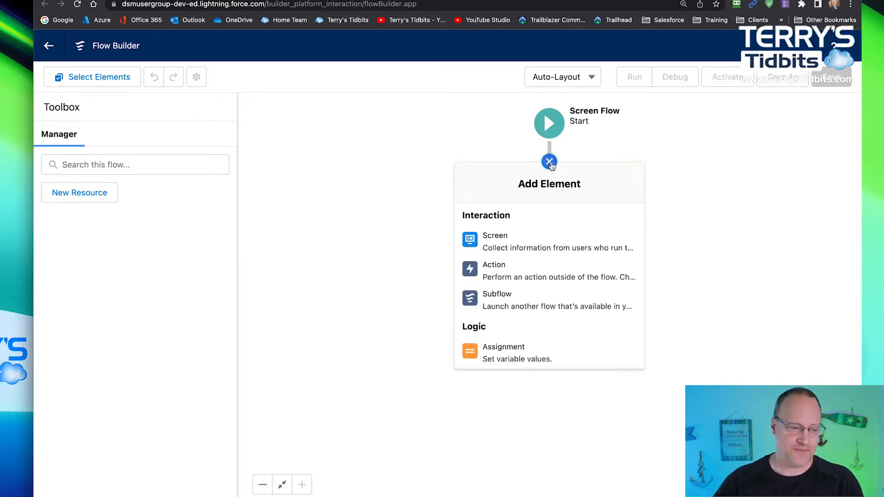
pyautogui.scroll(-10, 574, 316)
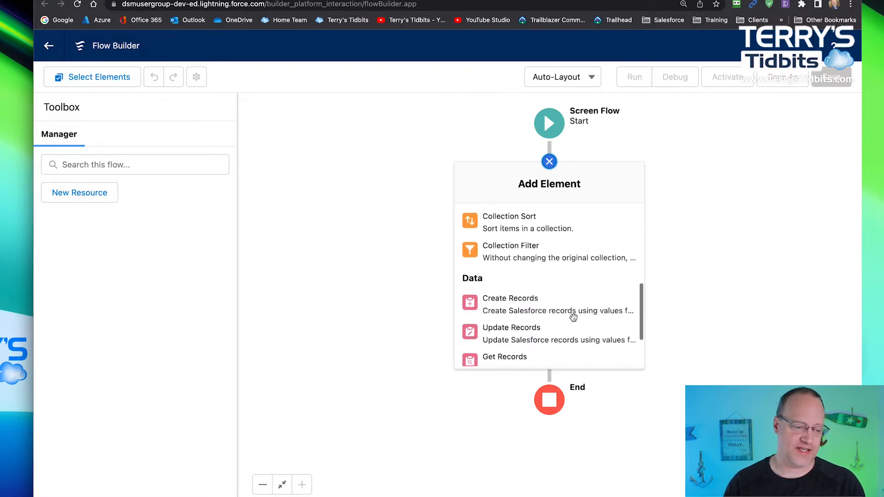
pyautogui.scroll(-1, 573, 318)
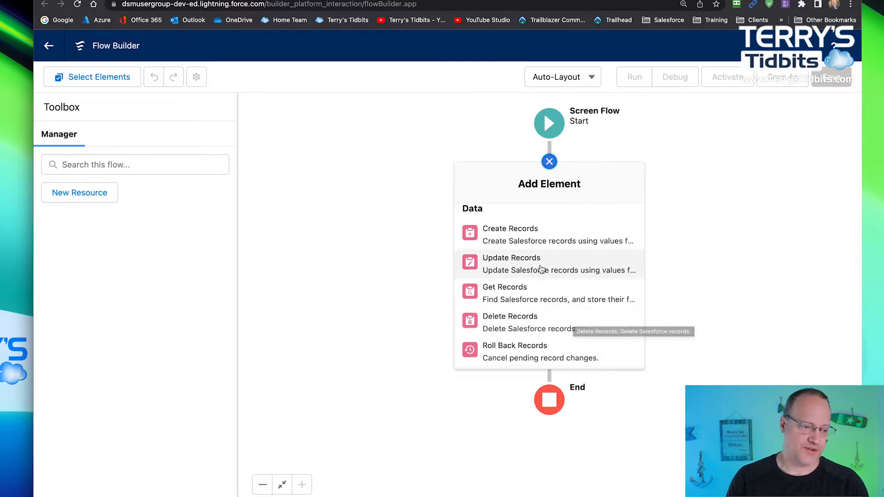
pyautogui.click(499, 295)
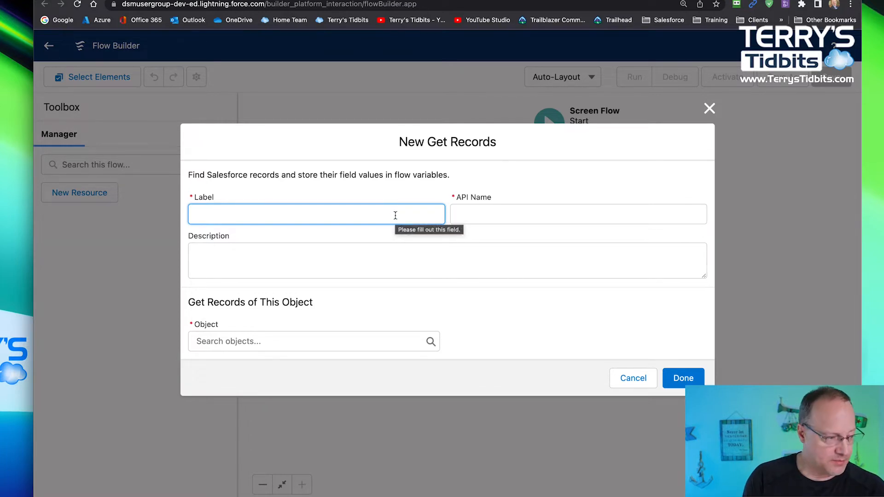
# - Label the new Get Records element getPositions and let its API name fill in from the label
pyautogui.write('getPo')
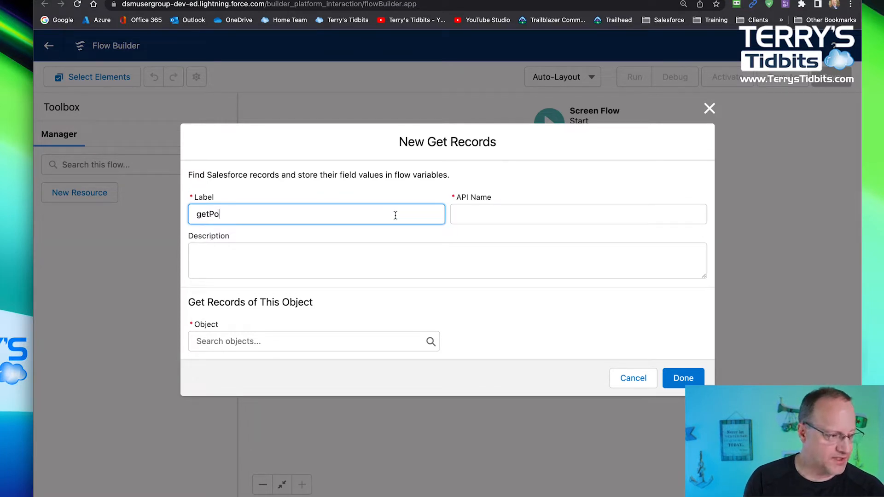
pyautogui.write('sti')
pyautogui.press('BackSpace')
pyautogui.press('BackSpace')
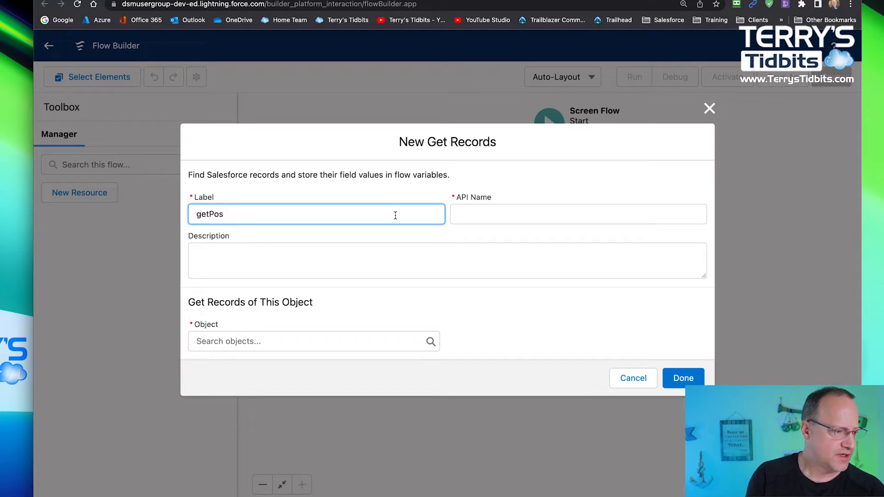
pyautogui.write('itions')
pyautogui.press('Tab')
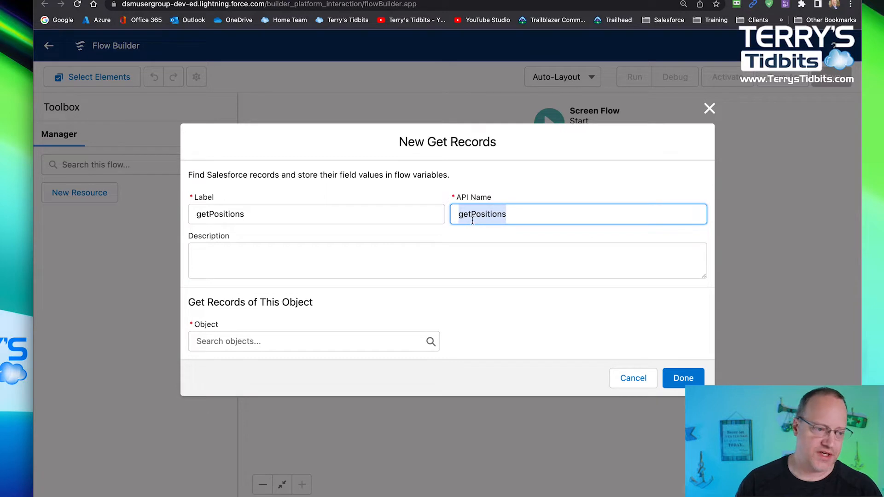
# - Set the object whose records are retrieved to Position
pyautogui.click(247, 341)
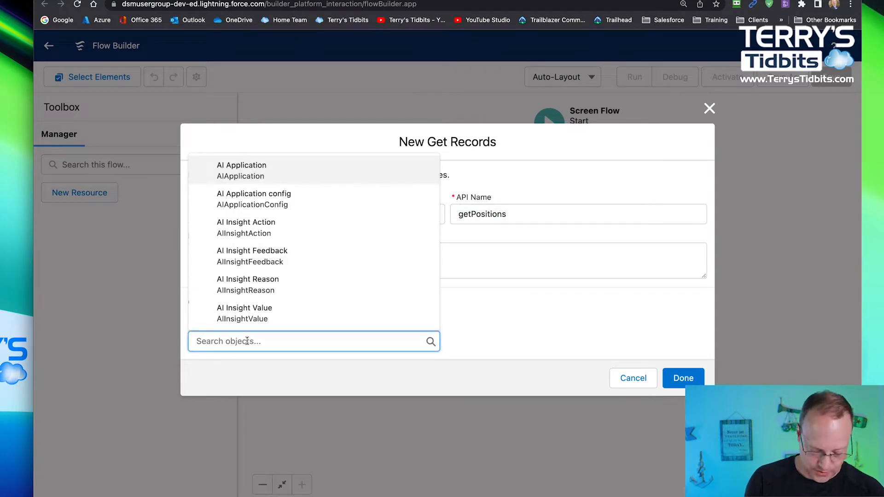
pyautogui.write('position')
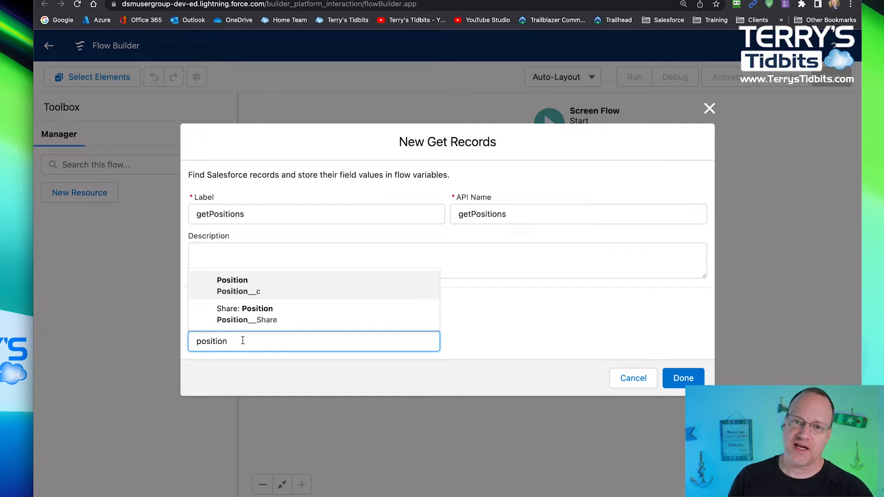
pyautogui.click(242, 283)
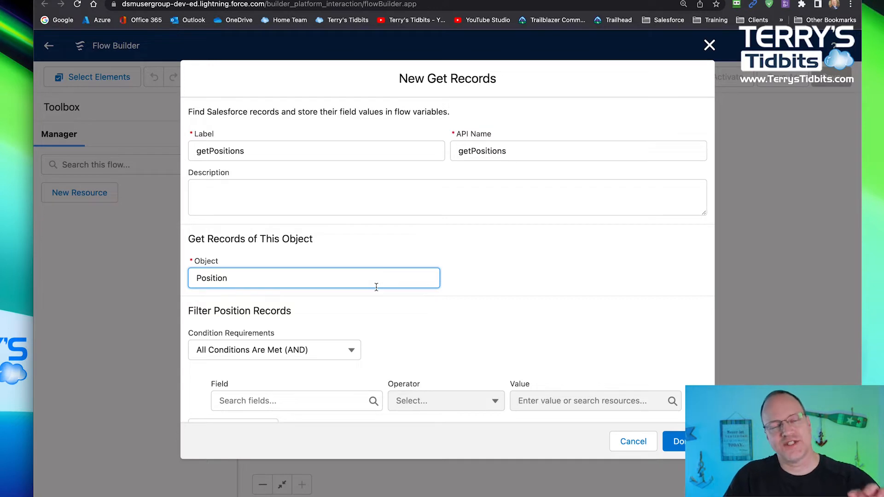
# - Filter the Position records with the condition Status__c Equals Open
pyautogui.scroll(-5, 376, 287)
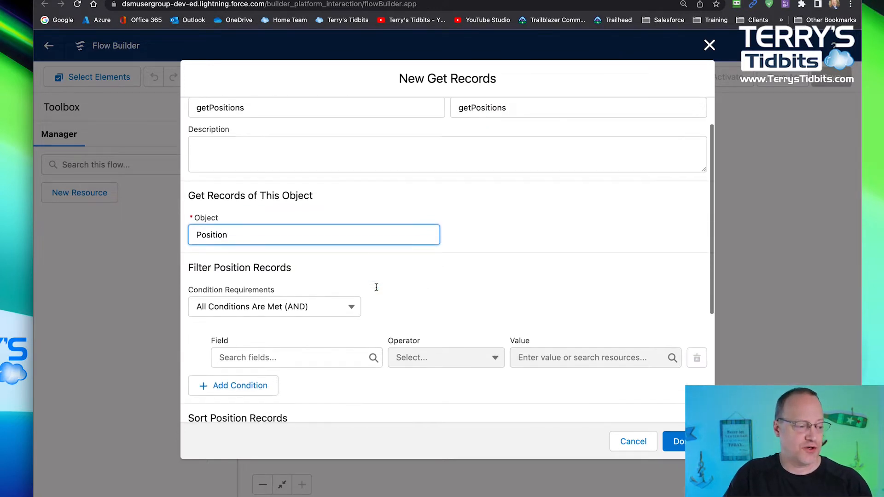
pyautogui.scroll(-3, 376, 289)
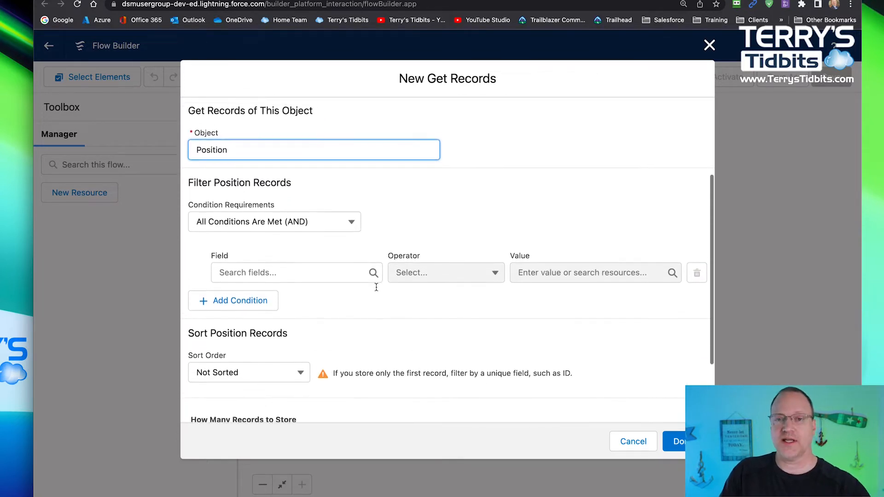
pyautogui.scroll(-1, 377, 287)
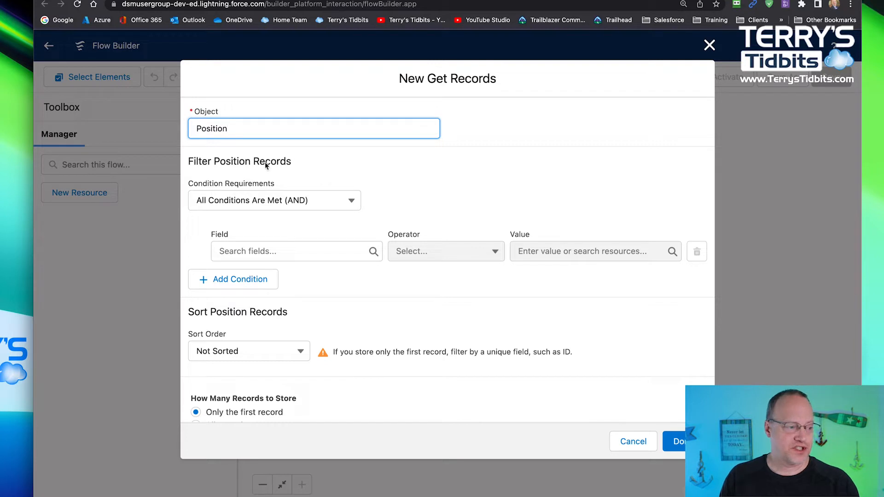
pyautogui.moveTo(253, 162); pyautogui.dragTo(212, 162)
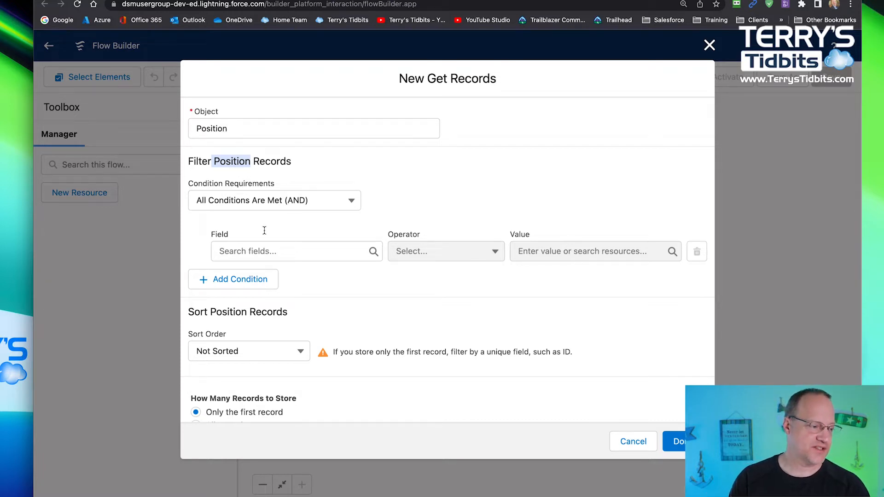
pyautogui.click(255, 249)
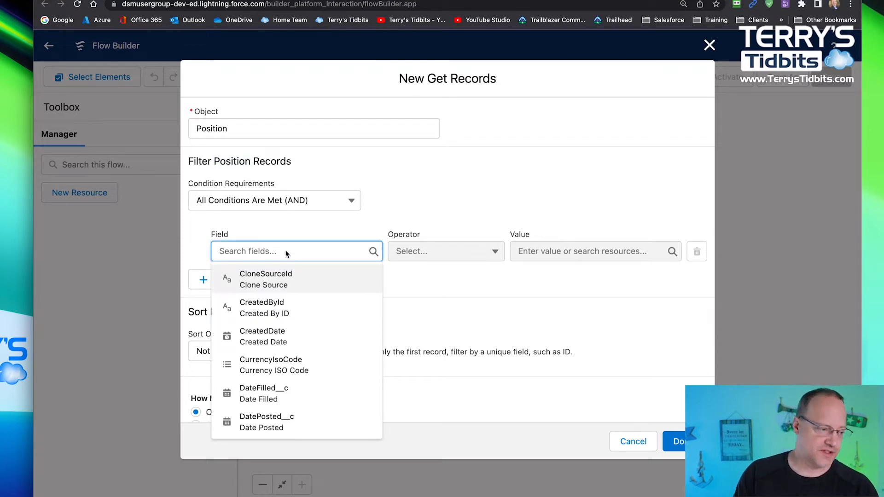
pyautogui.scroll(-5, 288, 314)
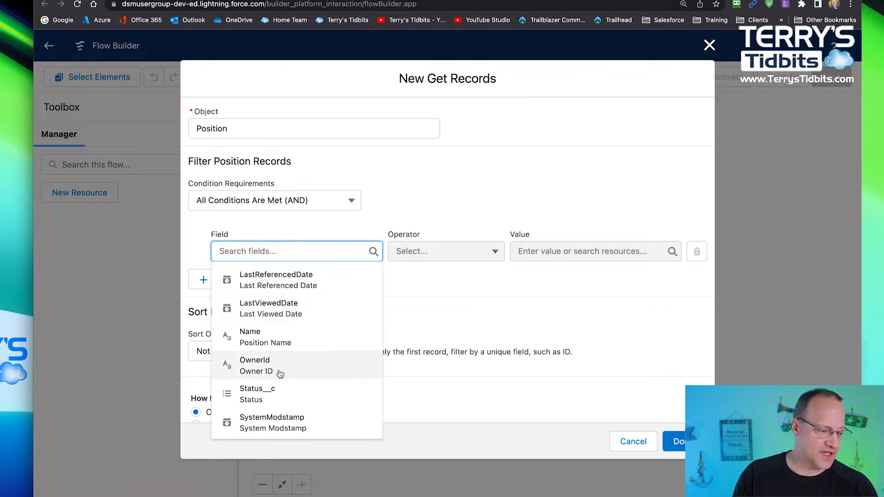
pyautogui.click(278, 395)
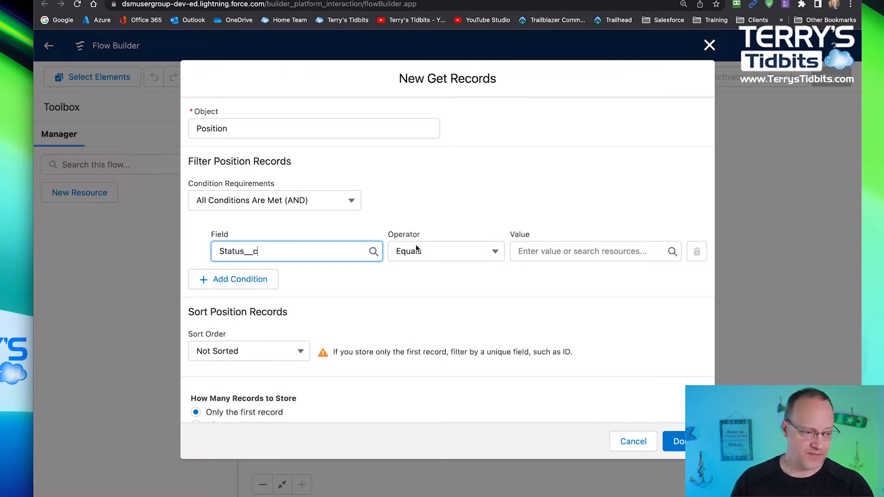
pyautogui.click(555, 252)
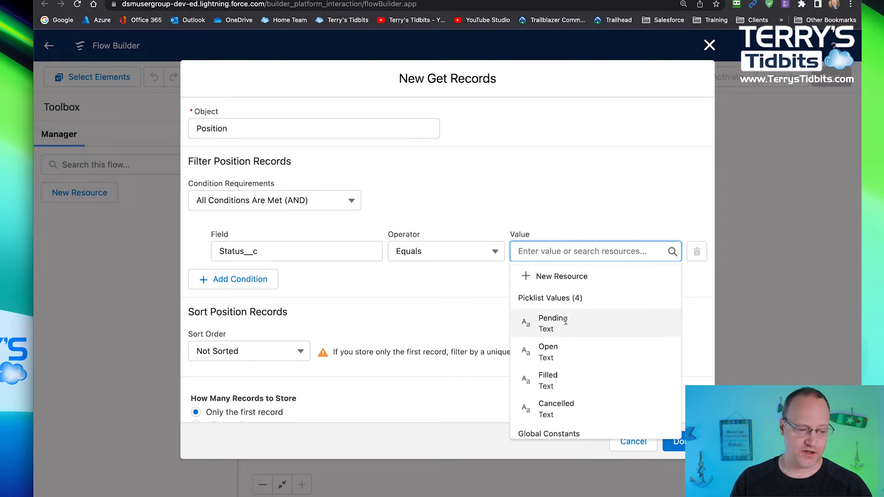
pyautogui.click(562, 354)
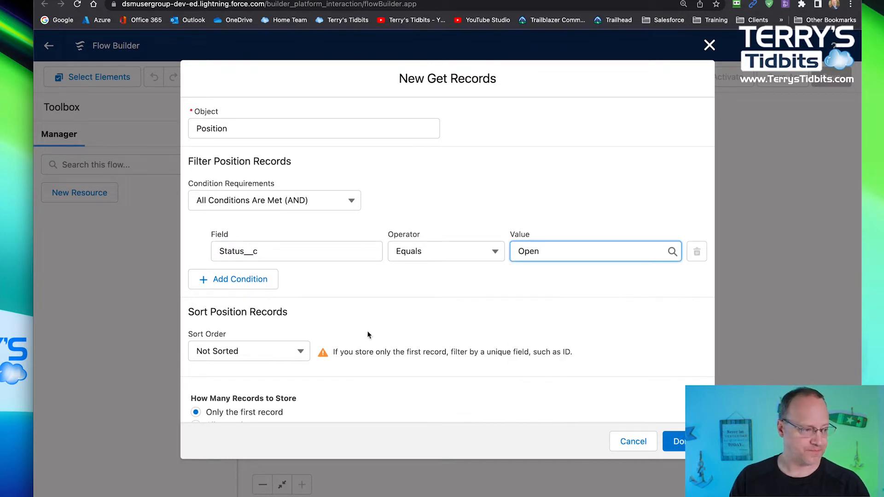
# - Add a second filter condition where Status__c Equals Filled
pyautogui.click(252, 279)
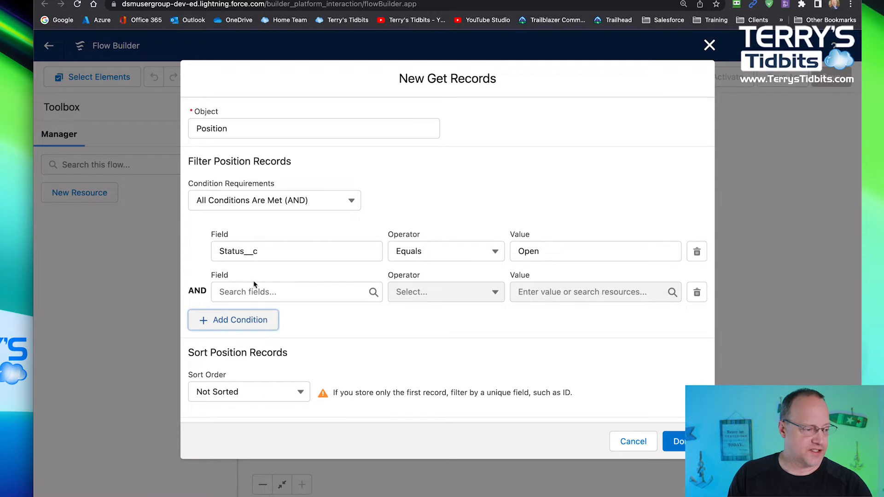
pyautogui.click(279, 295)
pyautogui.scroll(-3, 281, 387)
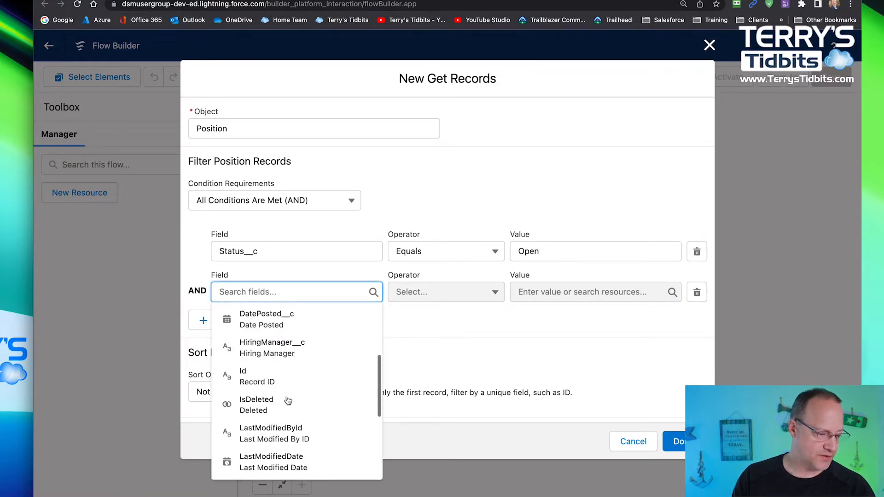
pyautogui.scroll(-4, 288, 400)
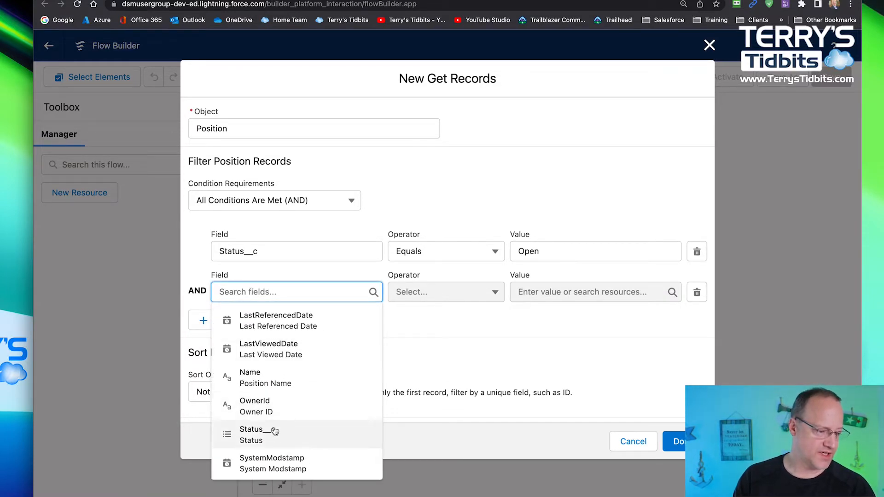
pyautogui.click(275, 431)
pyautogui.click(542, 291)
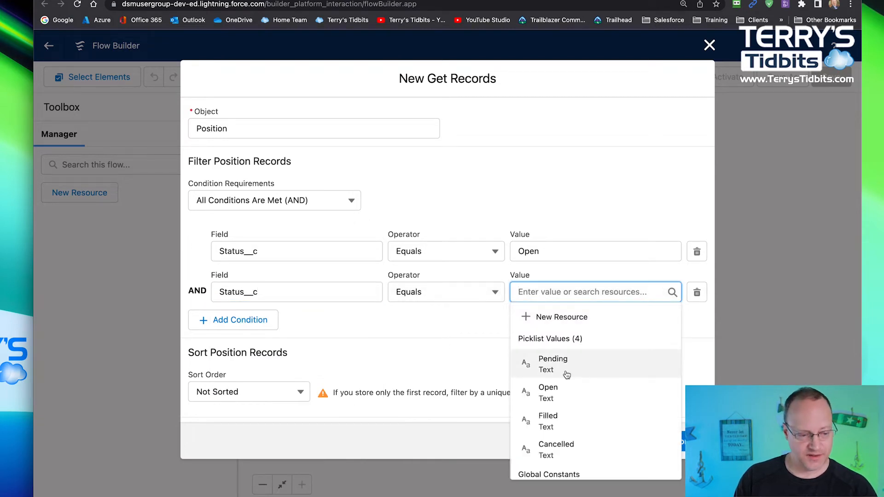
pyautogui.click(566, 418)
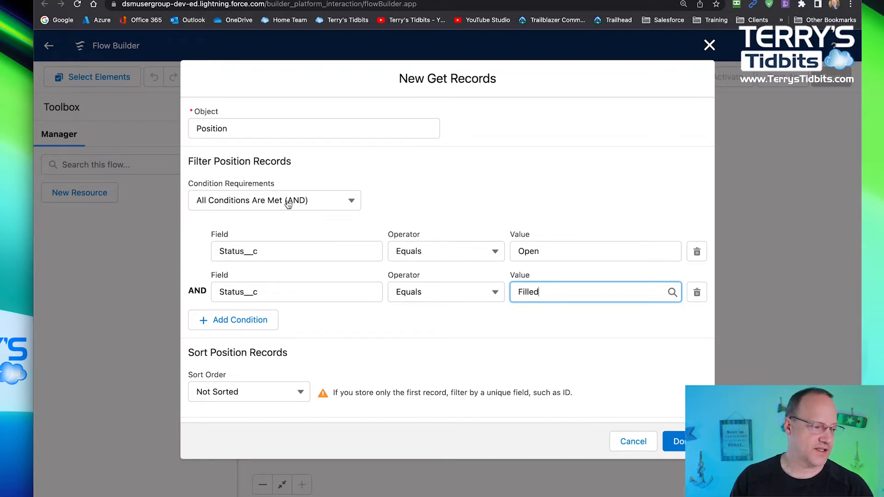
# - Change the filter's condition requirements to Any Condition Is Met (OR)
pyautogui.click(249, 207)
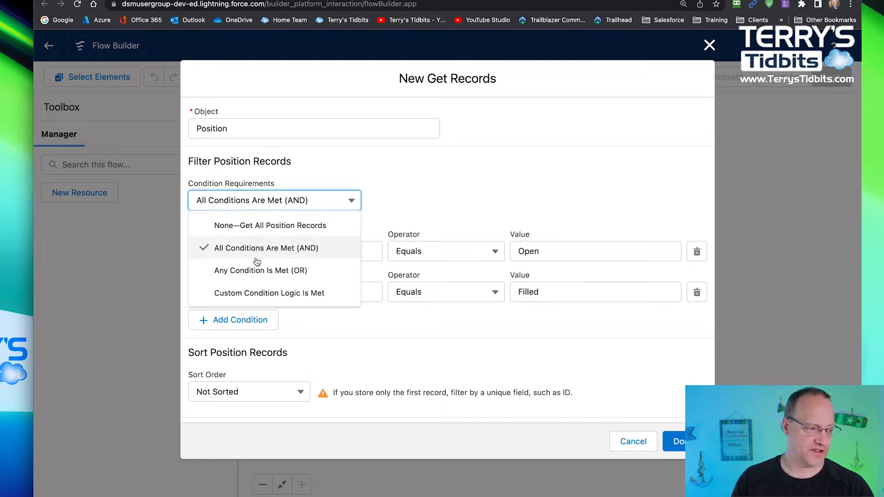
pyautogui.click(251, 271)
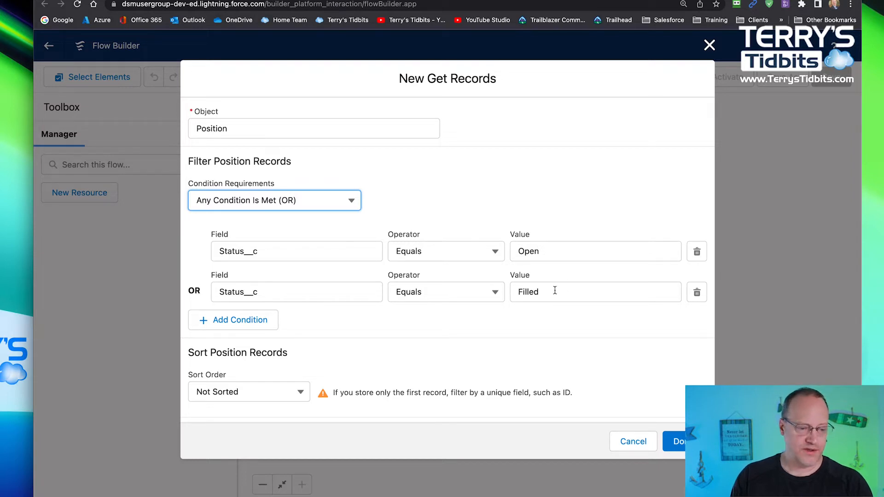
pyautogui.scroll(-5, 472, 319)
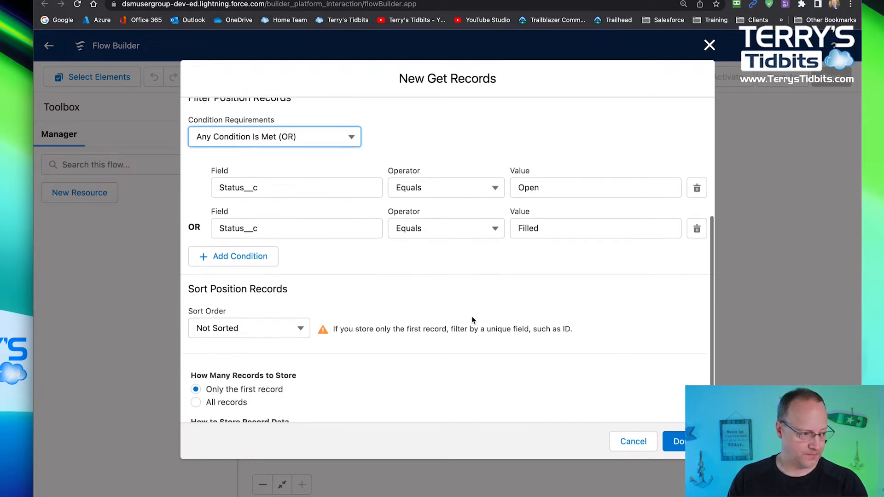
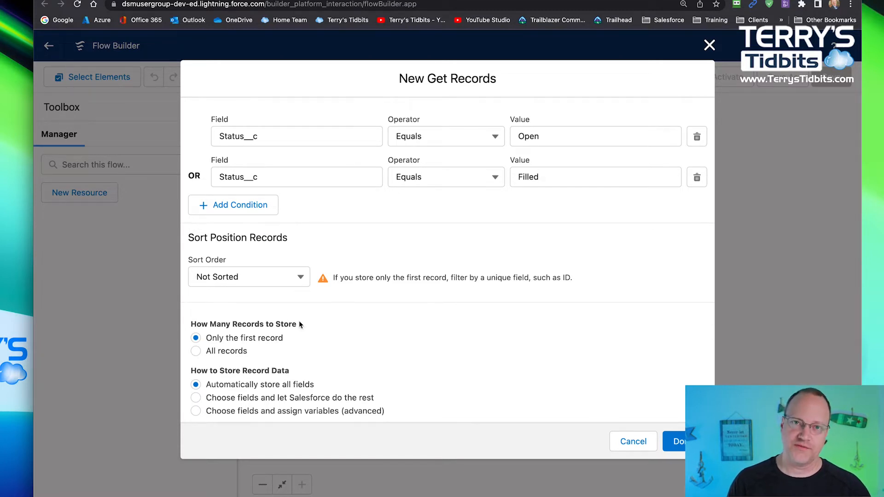
# - Set Get Records to store all records, with the option Choose fields and let Salesforce do the rest
pyautogui.click(196, 351)
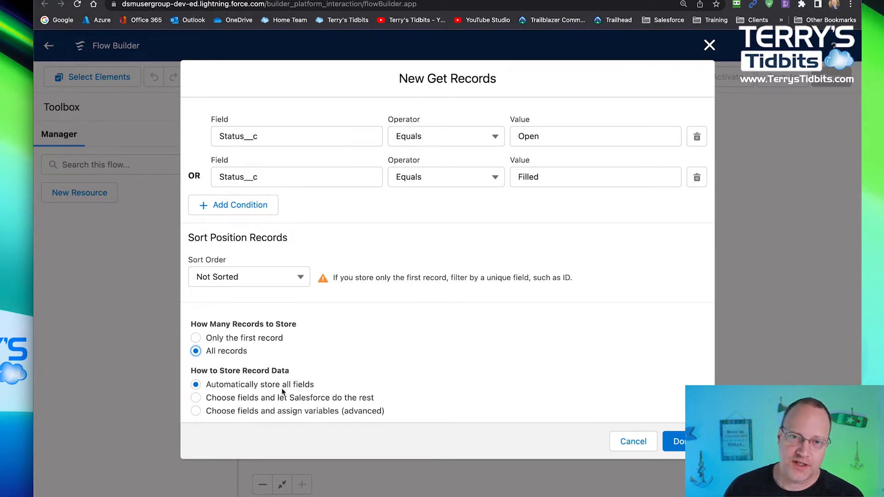
pyautogui.click(196, 397)
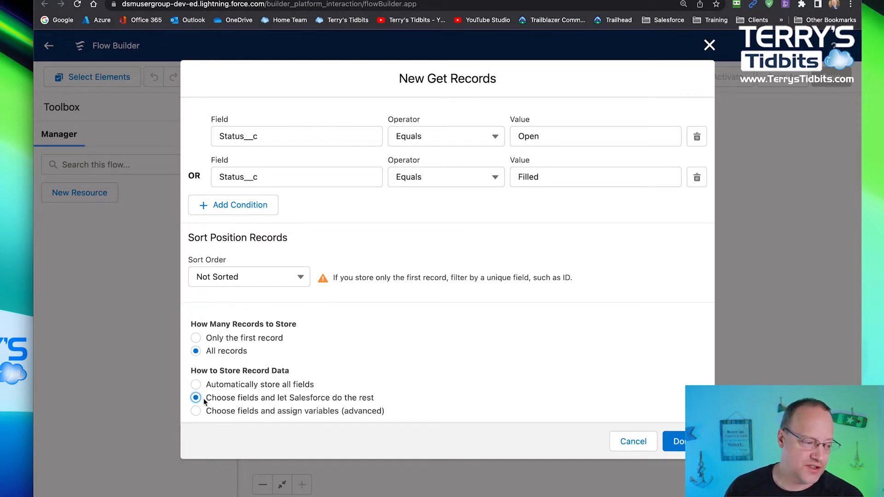
pyautogui.scroll(-2, 217, 397)
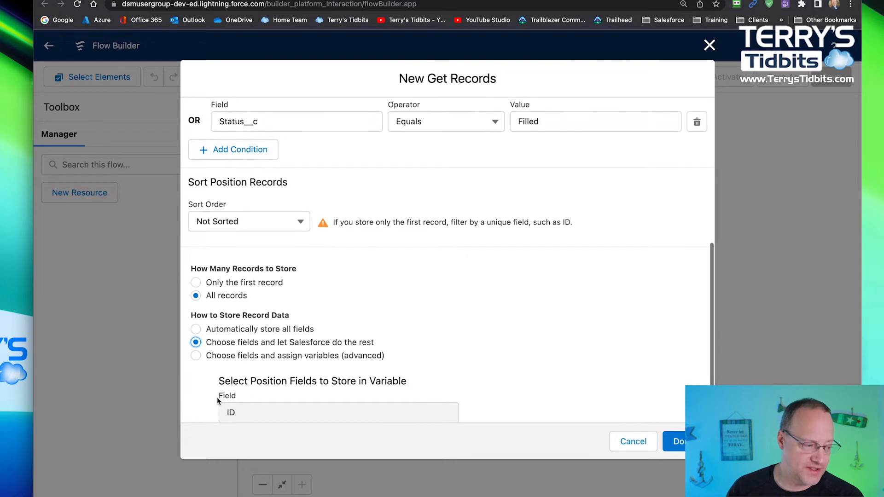
pyautogui.scroll(-3, 217, 397)
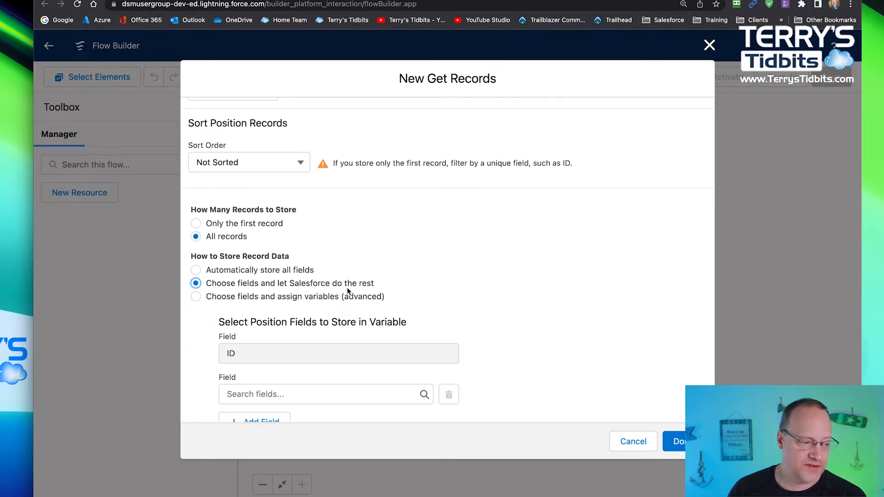
pyautogui.scroll(-1, 388, 291)
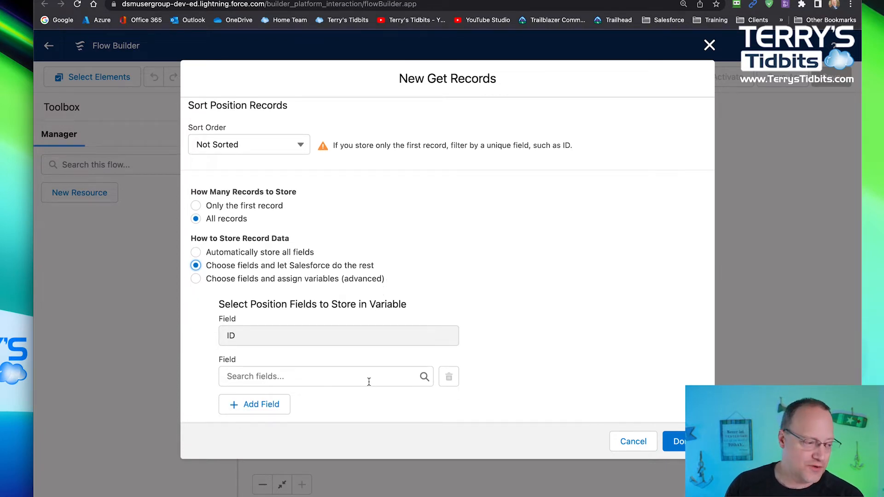
# - Add DateFilled__c, DatePosted__c and HiringManager__c as the Position fields to store
pyautogui.click(281, 376)
pyautogui.click(281, 320)
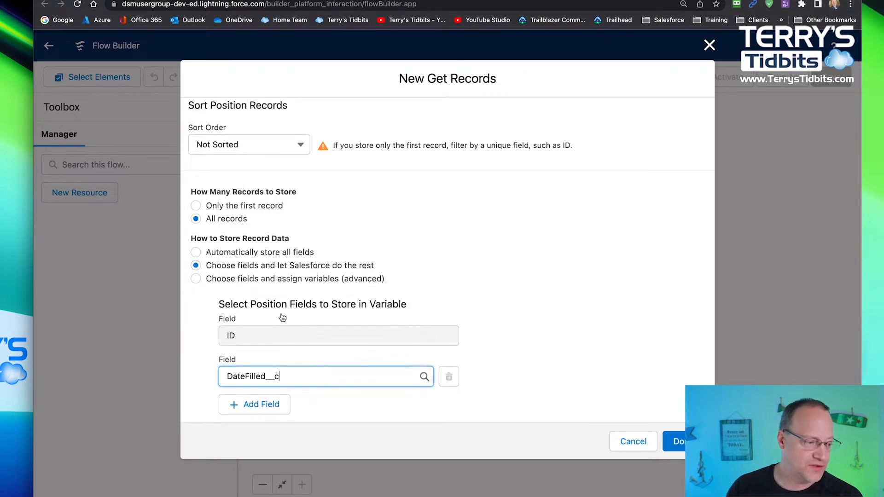
pyautogui.click(271, 404)
pyautogui.scroll(-2, 304, 404)
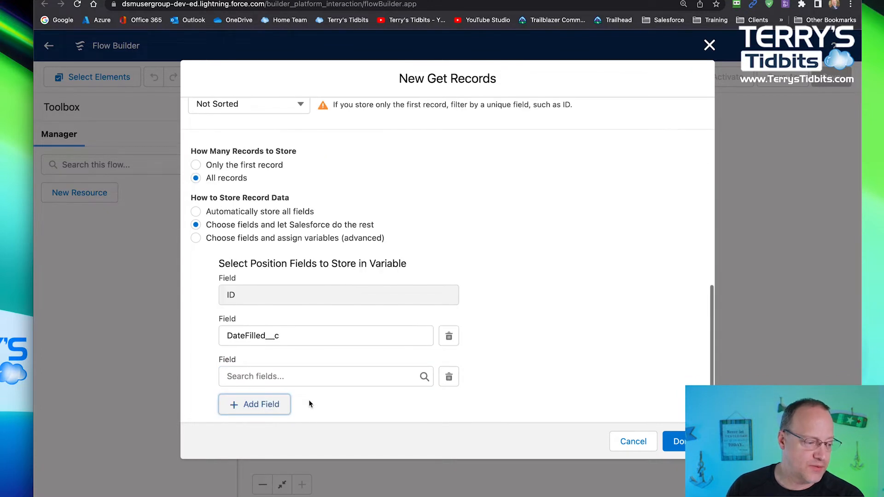
pyautogui.click(291, 376)
pyautogui.click(270, 321)
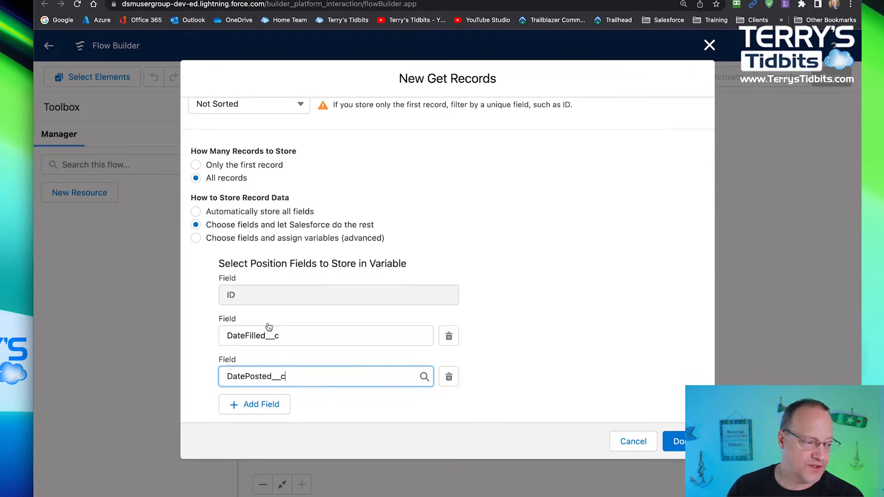
pyautogui.click(259, 403)
pyautogui.scroll(-2, 317, 379)
pyautogui.click(283, 376)
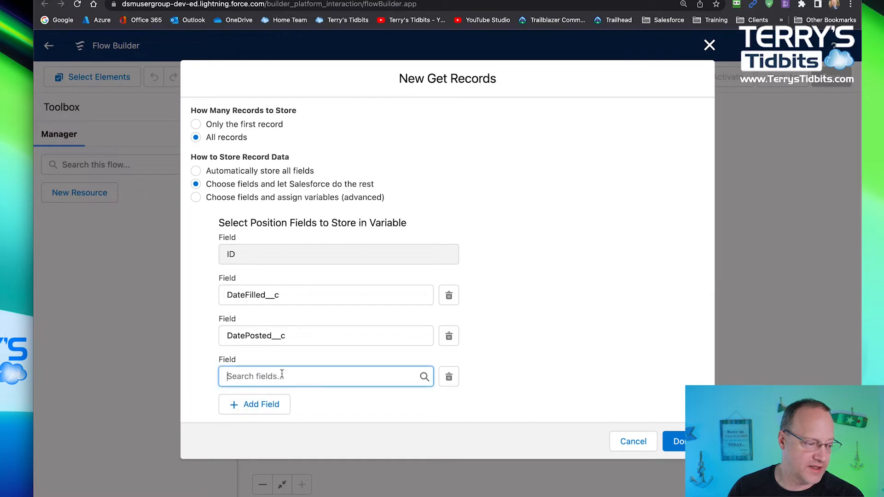
pyautogui.click(276, 326)
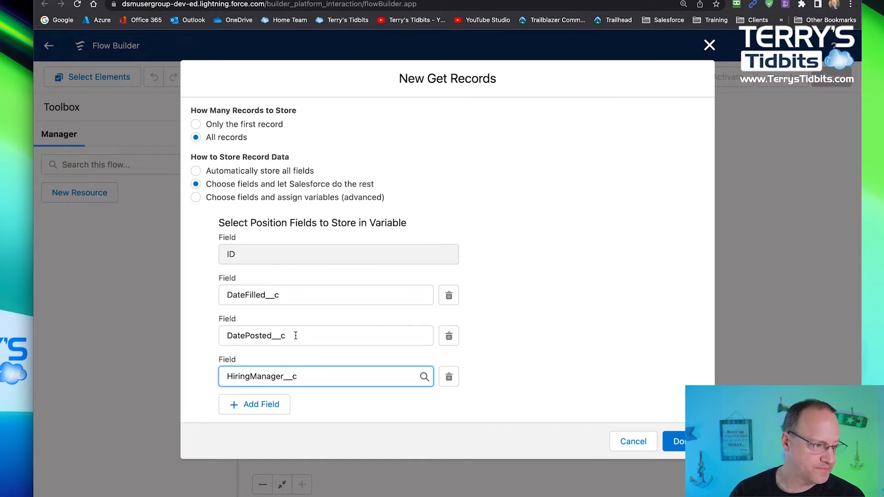
# - Switch record storage to Choose fields and assign variables (advanced), and start a new Variable resource named colPositions for the record collection
pyautogui.click(196, 198)
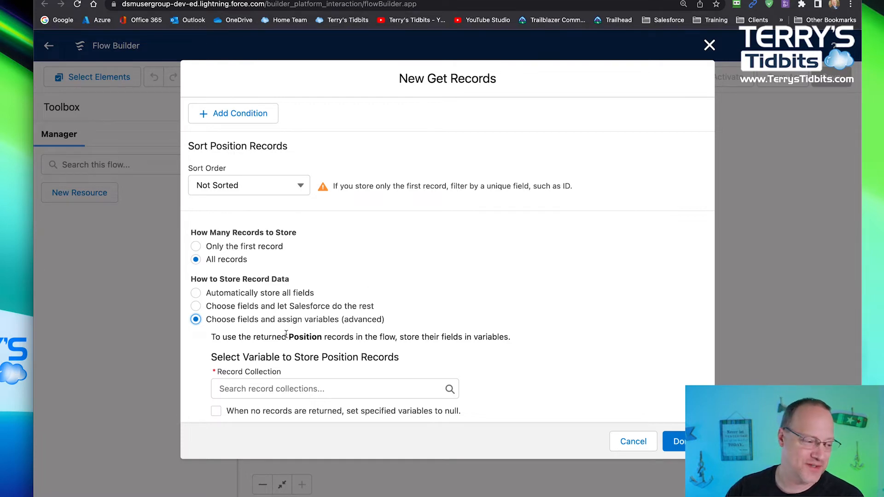
pyautogui.click(249, 387)
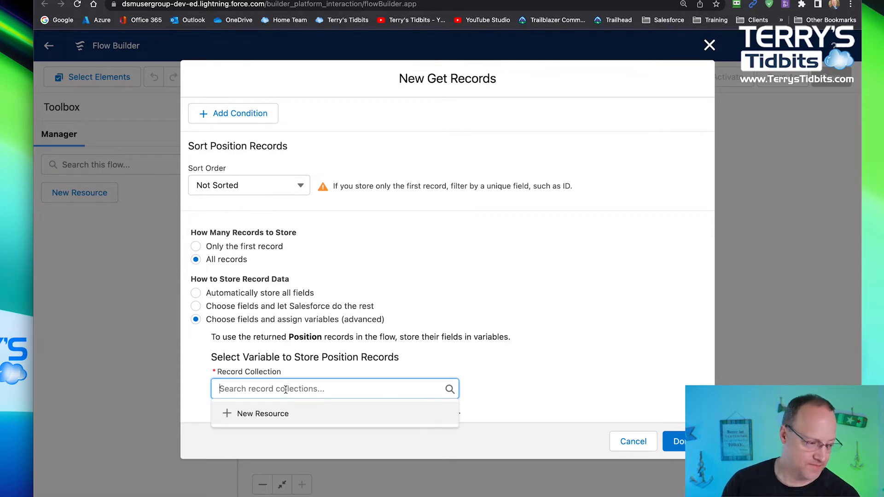
pyautogui.click(274, 413)
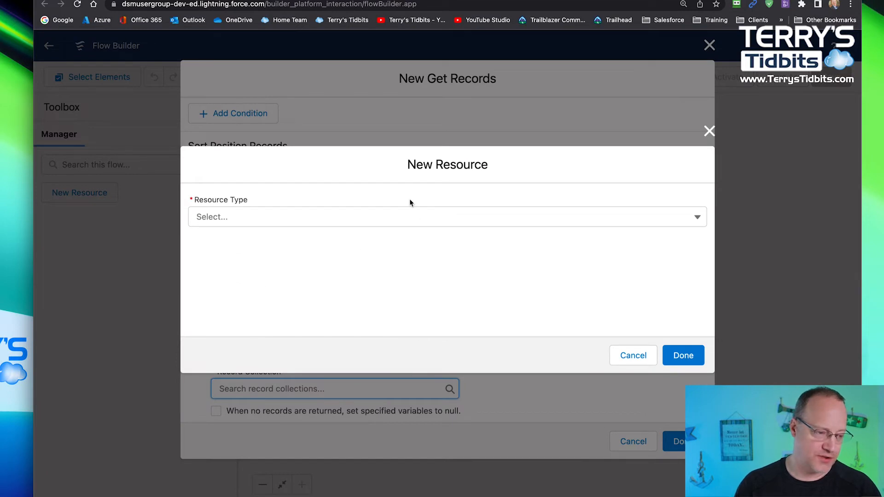
pyautogui.click(366, 219)
pyautogui.click(274, 249)
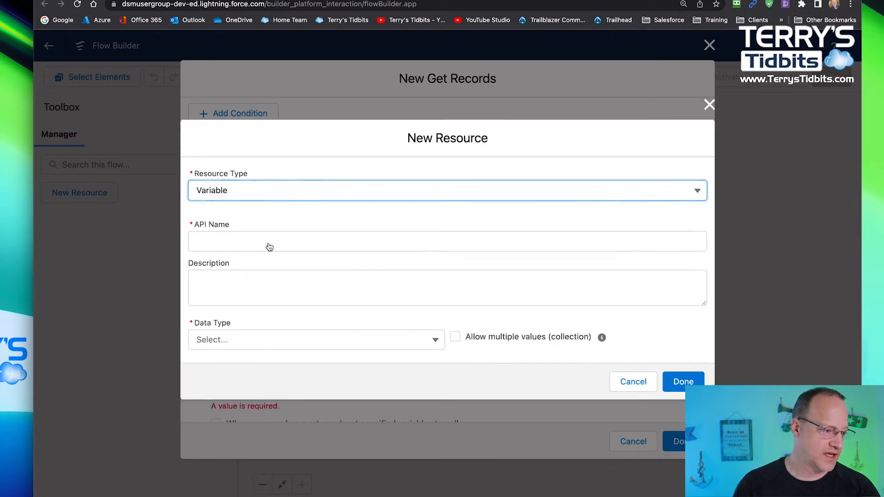
pyautogui.click(241, 243)
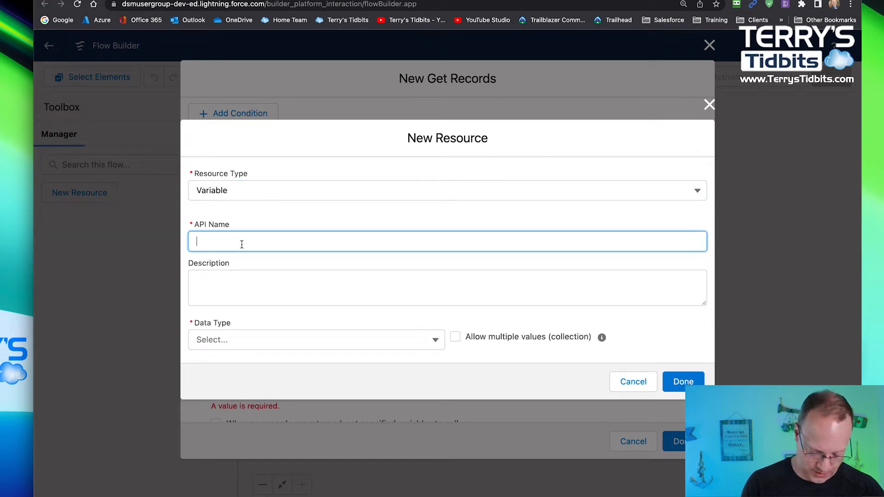
pyautogui.write('colPostiion')
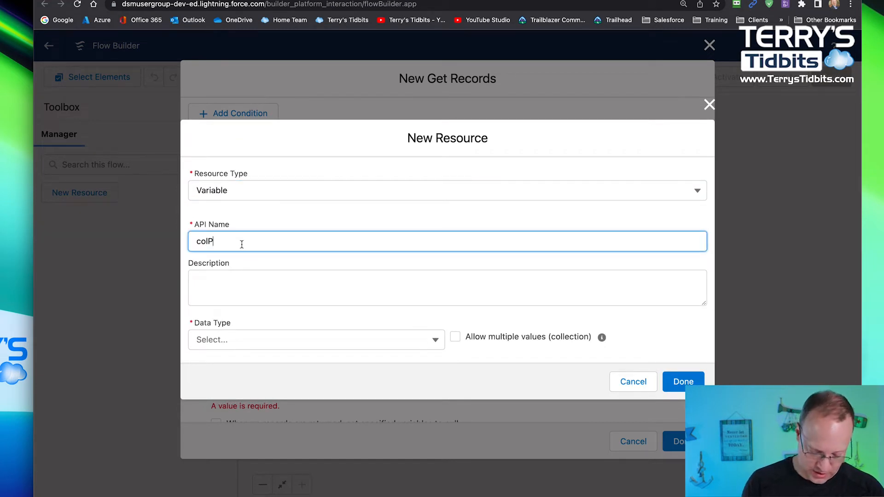
pyautogui.press('BackSpace')
pyautogui.press('BackSpace')
pyautogui.press('BackSpace')
pyautogui.press('BackSpace')
pyautogui.press('BackSpace')
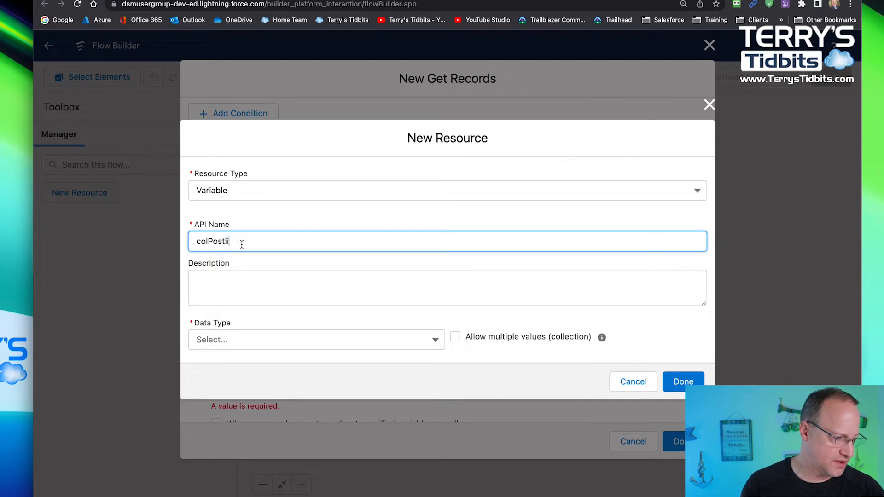
pyautogui.write('itions')
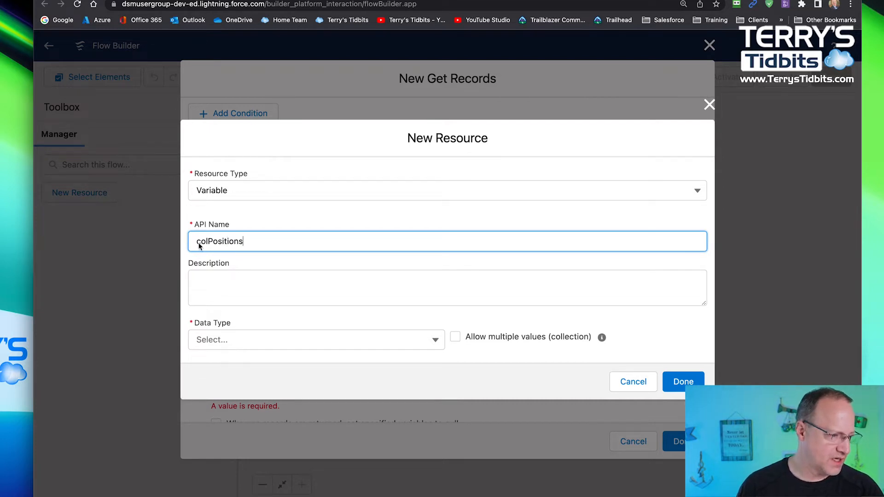
# - Give colPositions the data type Record and the object Position, allow multiple values, and finish creating the variable
pyautogui.click(229, 338)
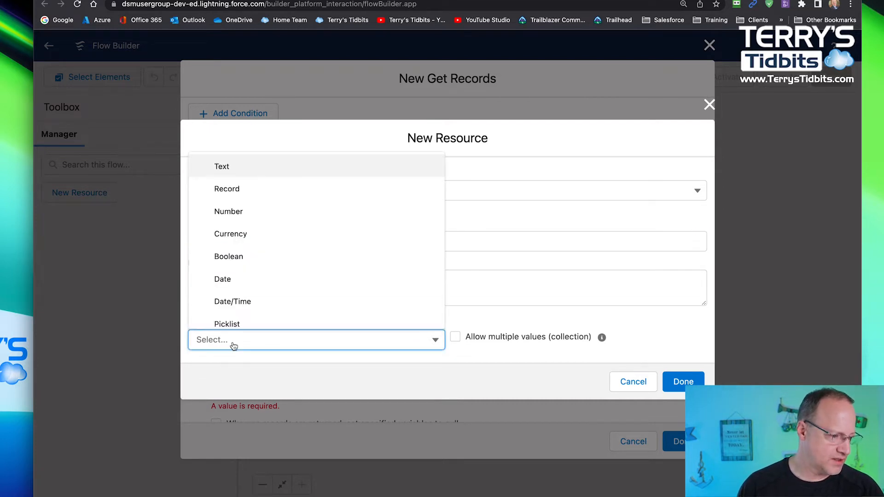
pyautogui.click(240, 187)
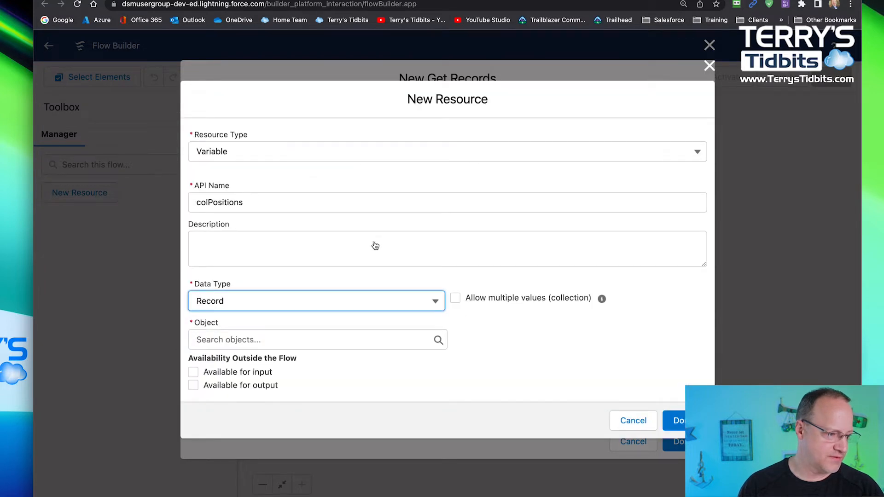
pyautogui.click(221, 340)
pyautogui.write('pos')
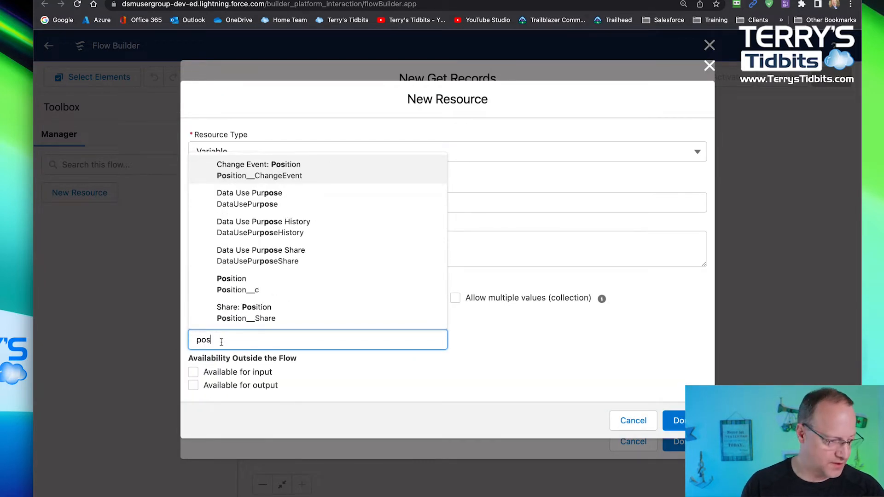
pyautogui.click(242, 285)
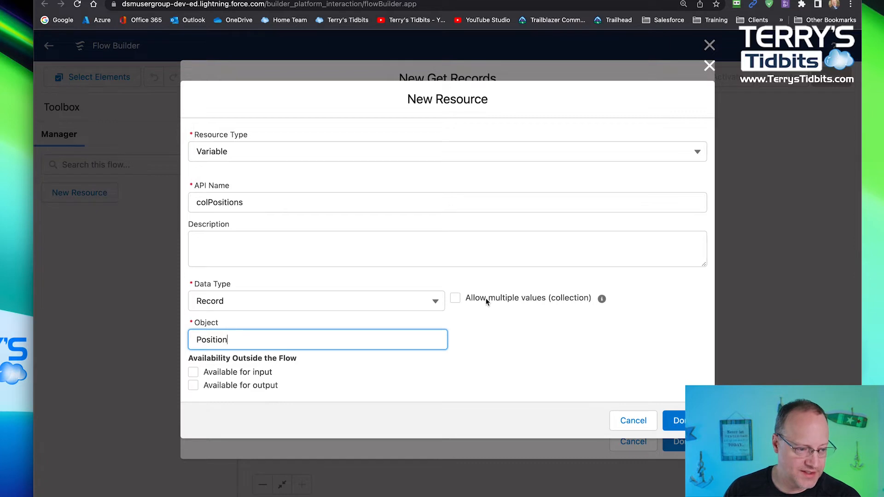
pyautogui.click(456, 299)
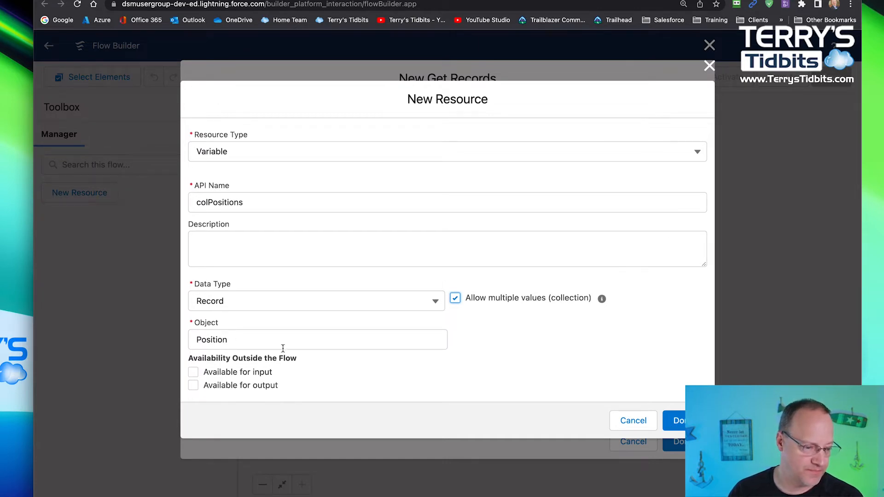
pyautogui.click(674, 420)
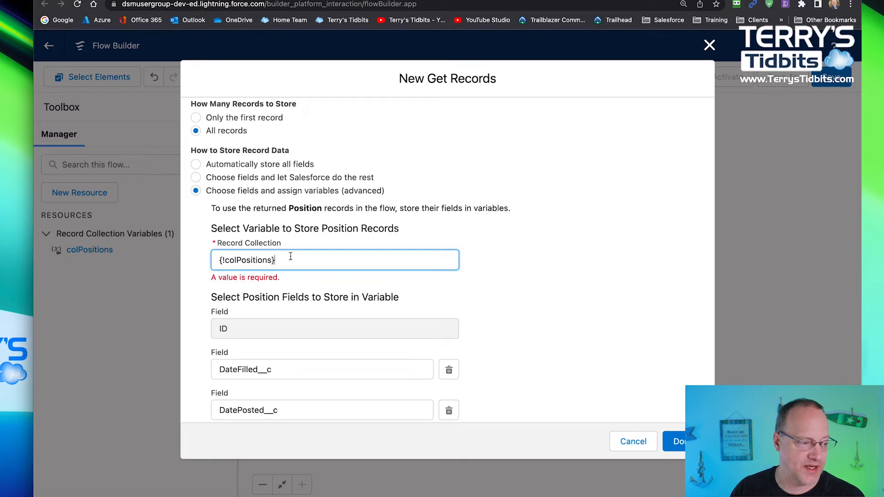
# - Change record storage to Automatically store all fields, deleting the manual variable assignments, and finish the Get Records element
pyautogui.scroll(-3, 264, 318)
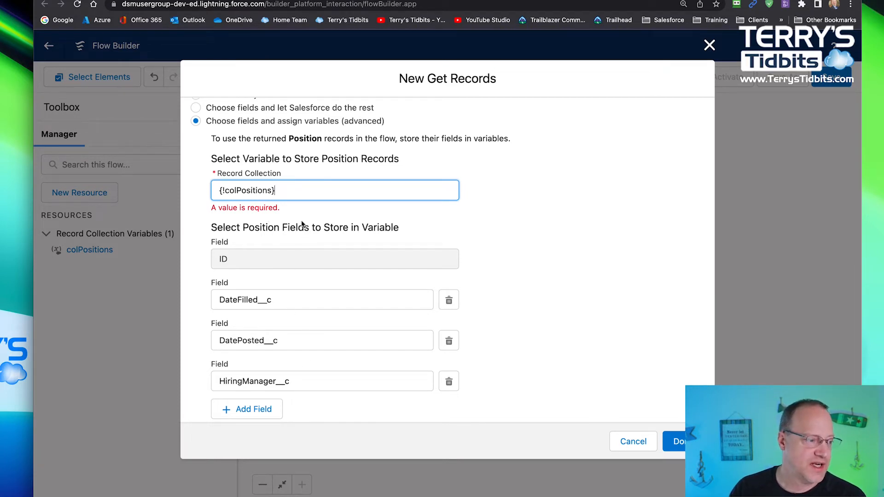
pyautogui.scroll(1, 318, 254)
pyautogui.scroll(5, 319, 257)
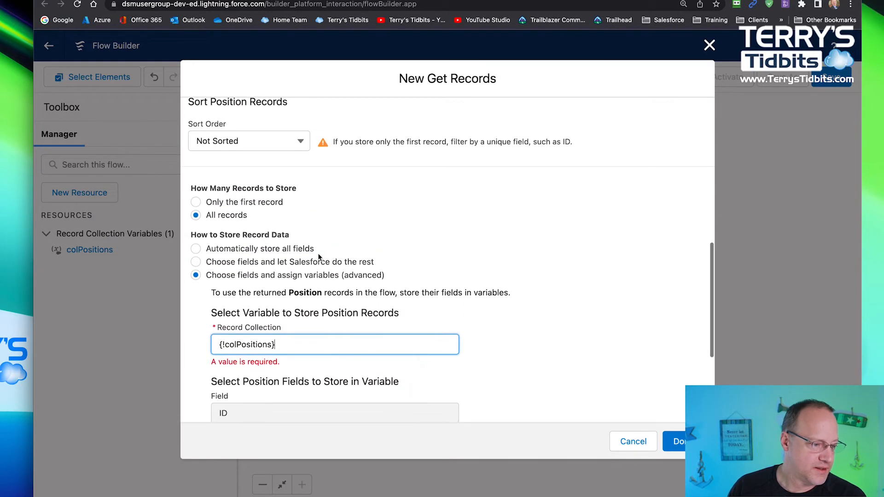
pyautogui.scroll(-5, 340, 319)
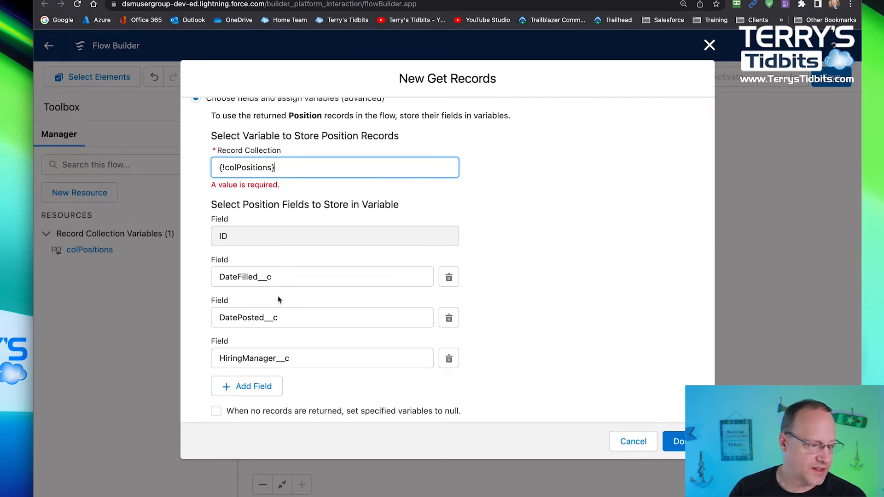
pyautogui.scroll(1, 217, 204)
pyautogui.scroll(-1, 217, 203)
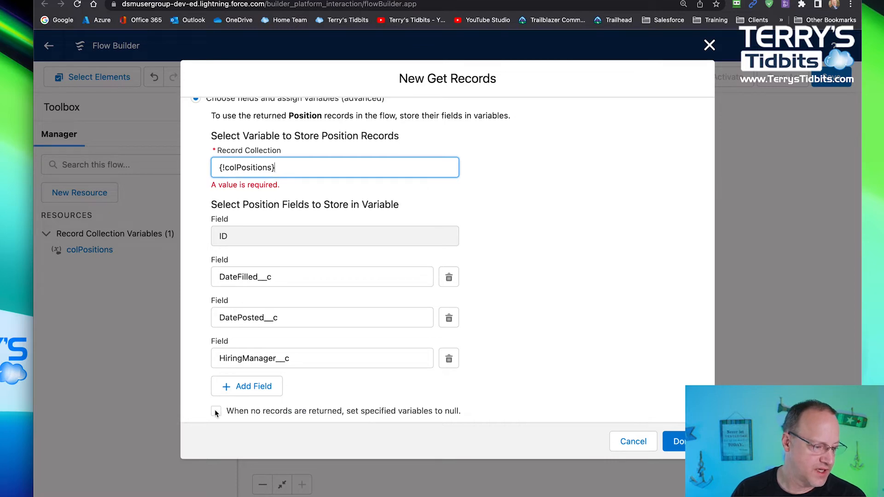
pyautogui.scroll(9, 215, 413)
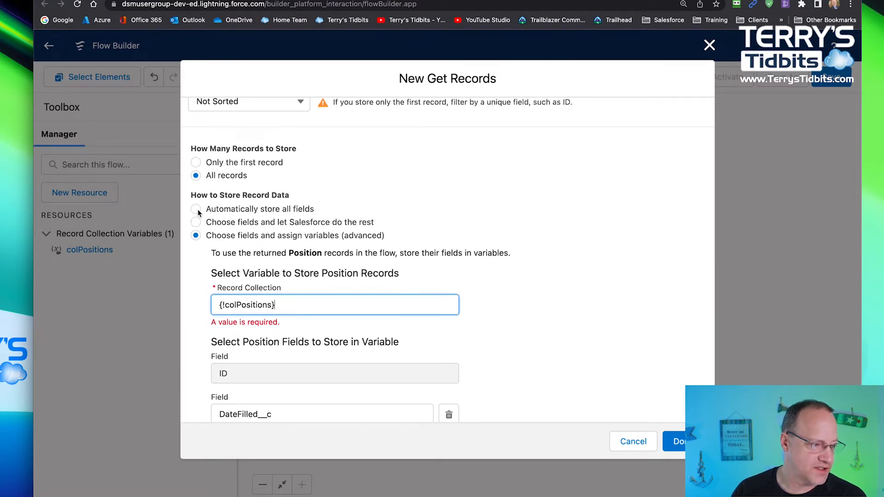
pyautogui.click(196, 209)
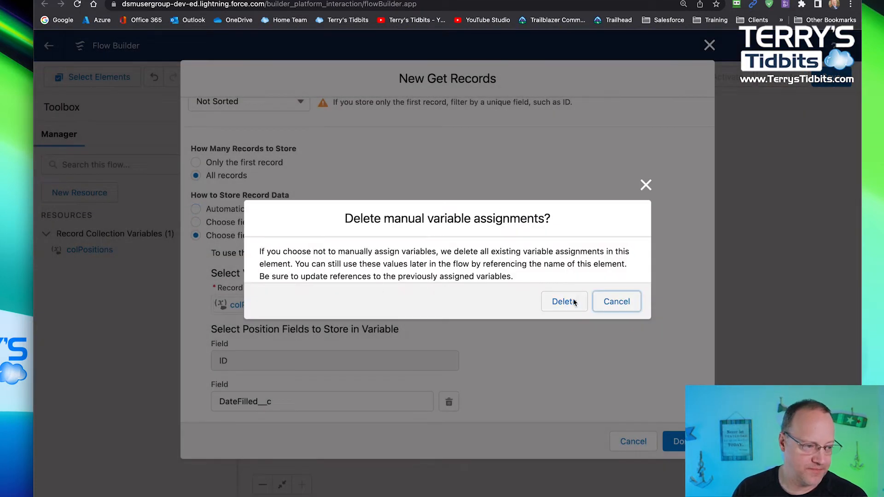
pyautogui.click(568, 302)
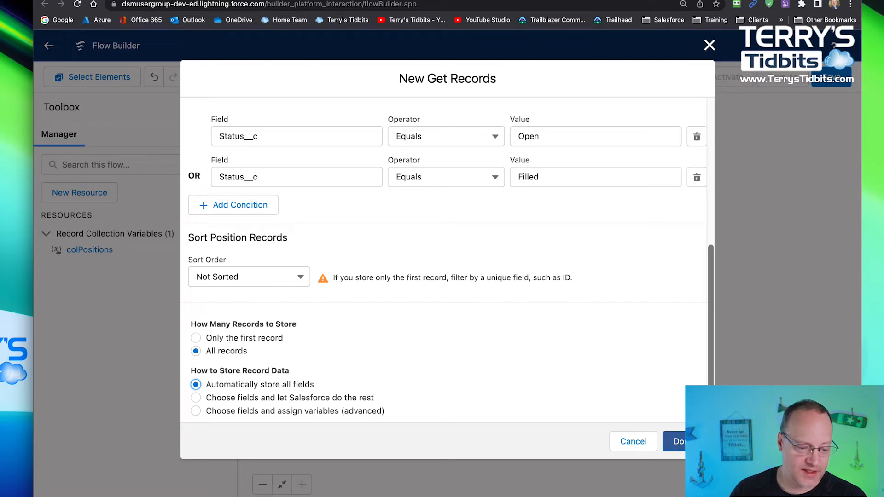
pyautogui.click(691, 441)
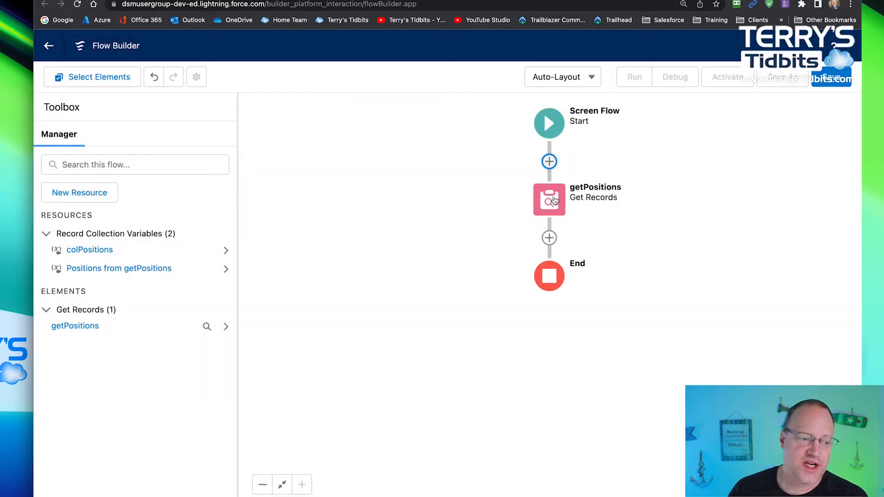
# - Open the choice of elements to add between getPositions and End
pyautogui.click(550, 238)
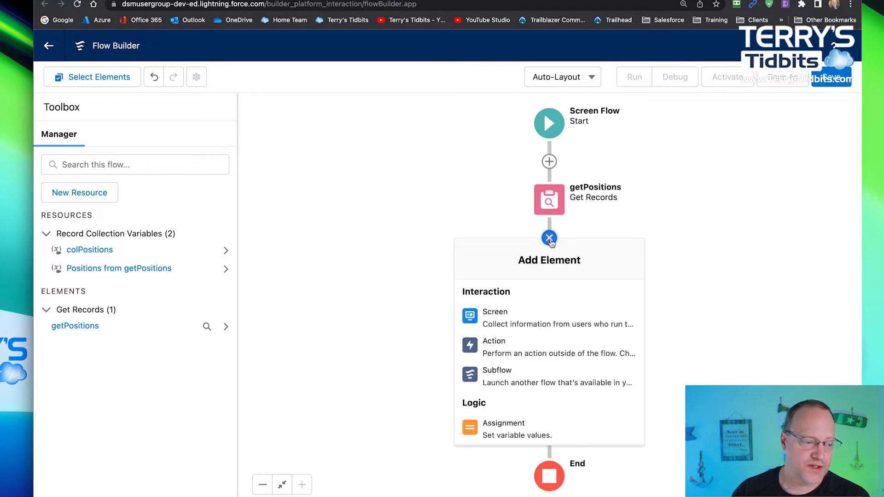
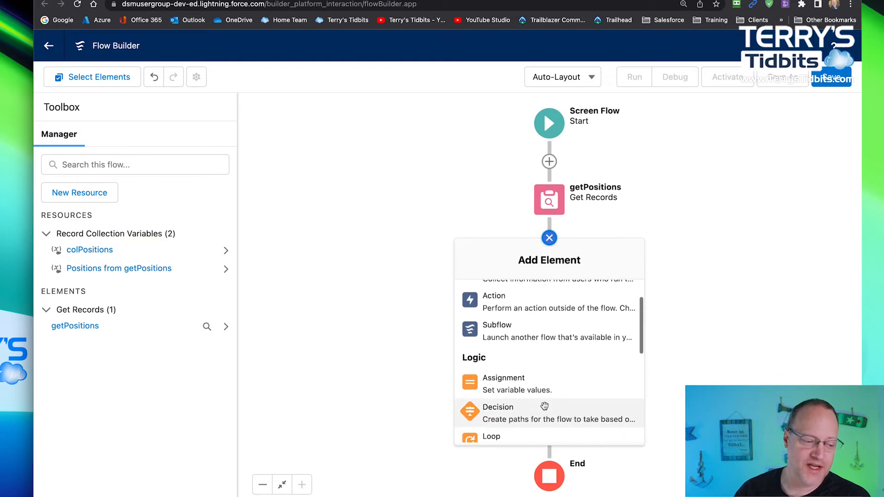
# - Add an Assignment element after getPositions, with the label and API name assignOpenCounts
pyautogui.click(506, 379)
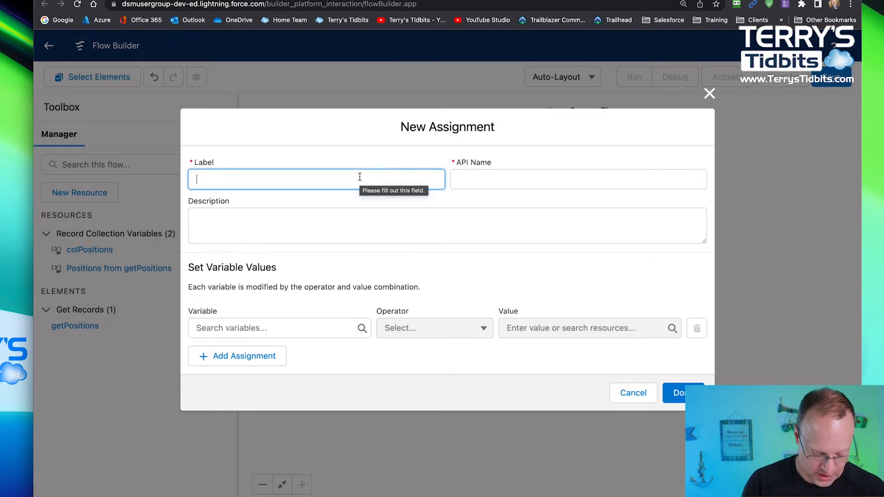
pyautogui.write('assign')
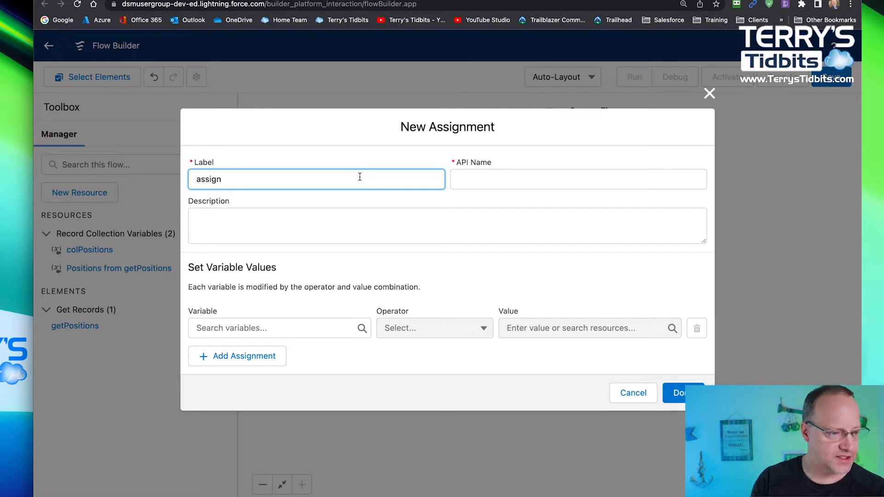
pyautogui.write('N')
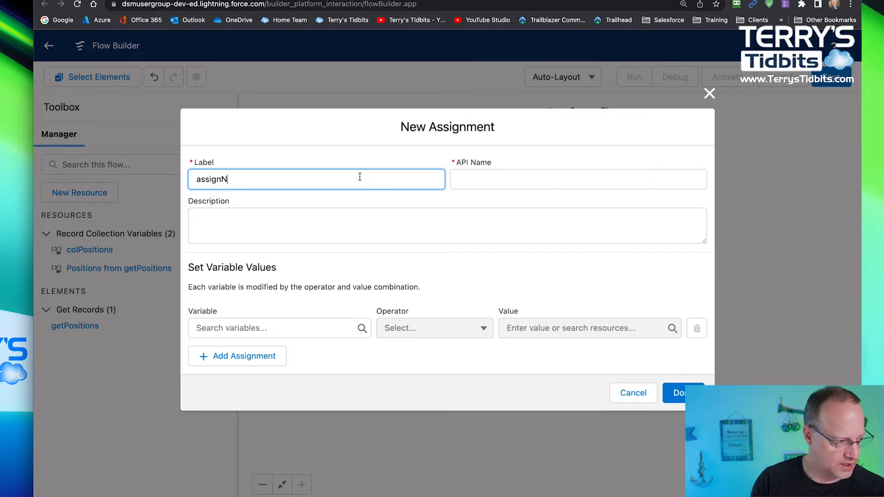
pyautogui.press('BackSpace')
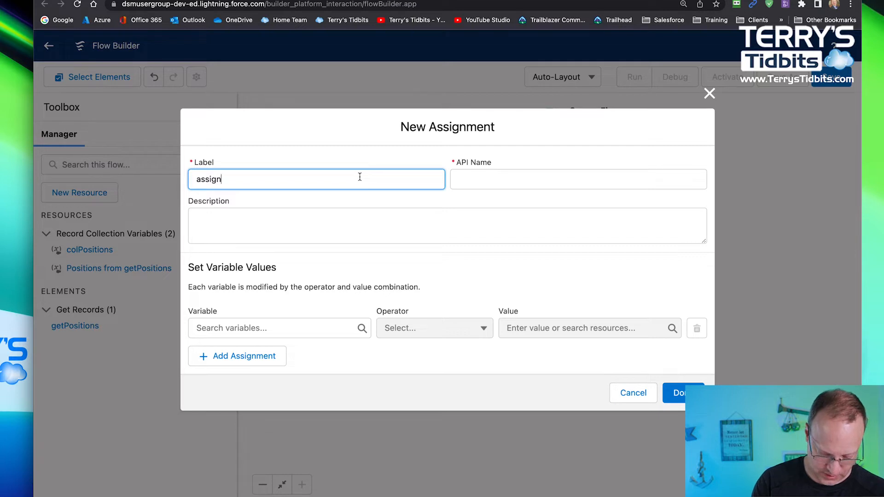
pyautogui.write('OpenC')
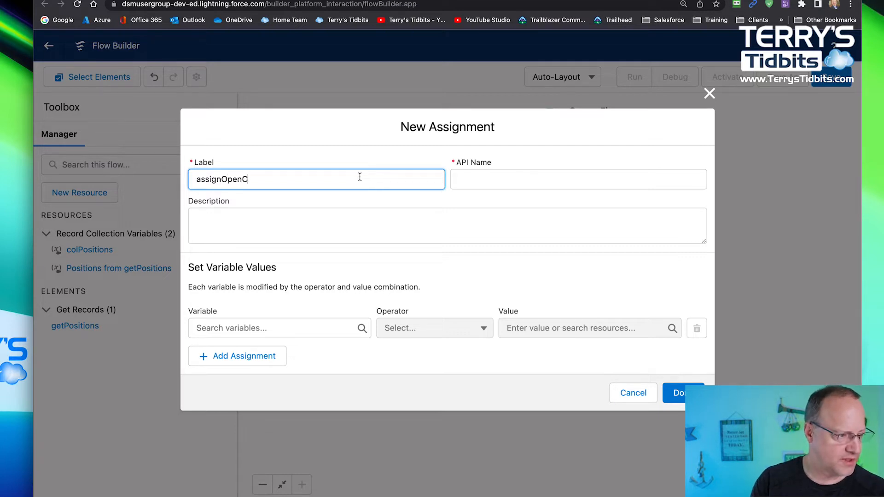
pyautogui.write('ounts')
pyautogui.press('Tab')
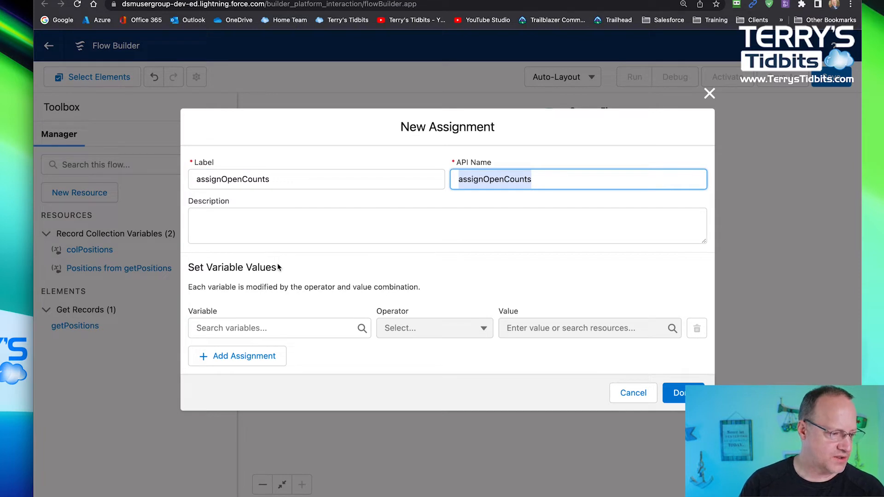
# - Start a new Variable resource named nbrOpenCount for the assignment's variable
pyautogui.click(251, 328)
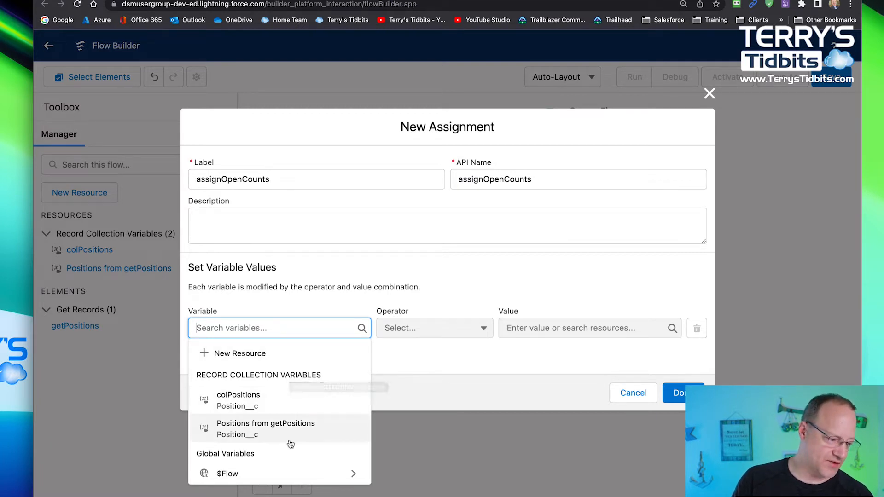
pyautogui.click(225, 354)
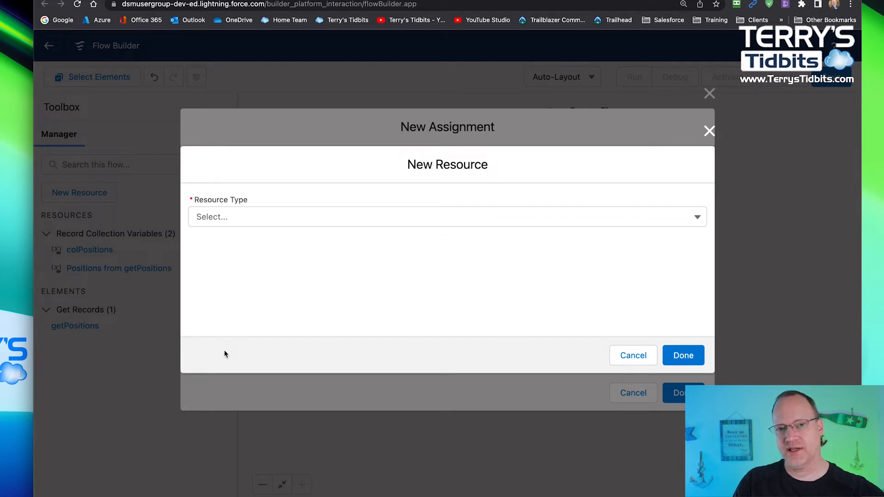
pyautogui.click(253, 221)
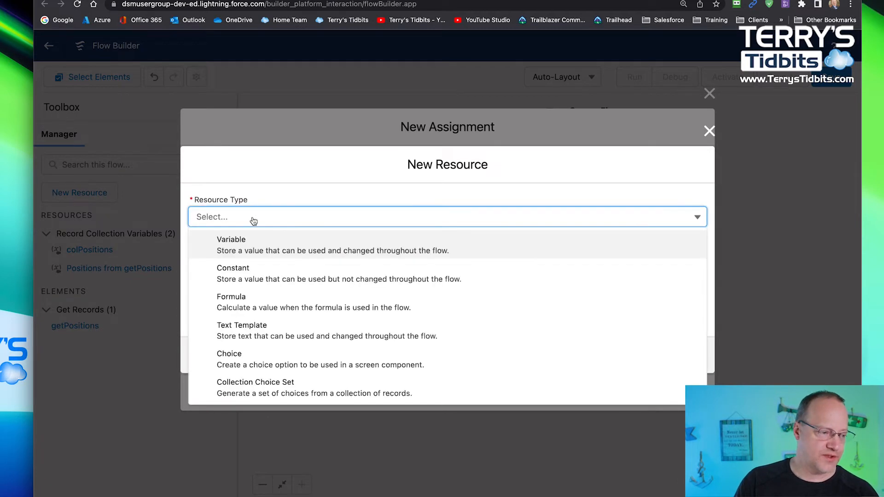
pyautogui.click(237, 240)
pyautogui.click(244, 242)
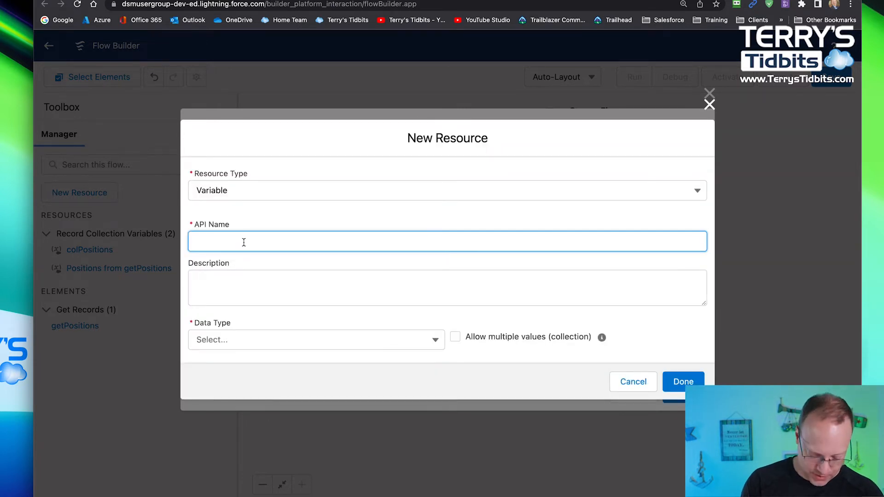
pyautogui.write('b')
pyautogui.press('BackSpace')
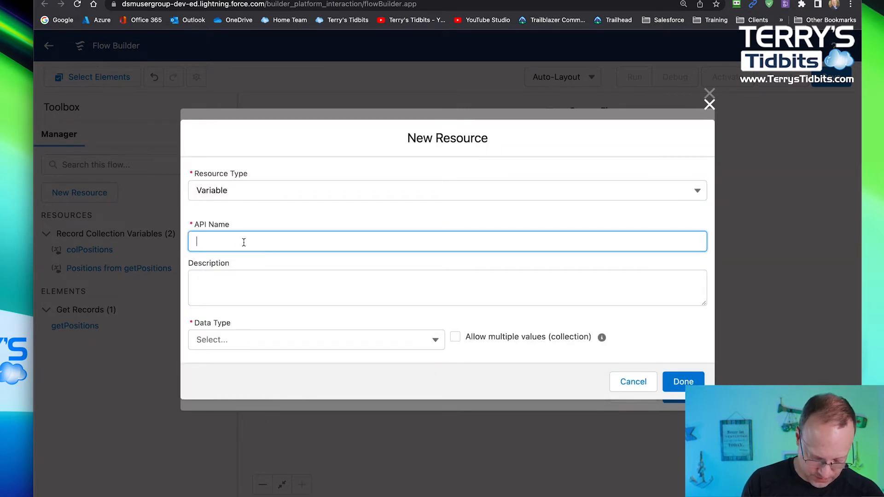
pyautogui.write('nbr')
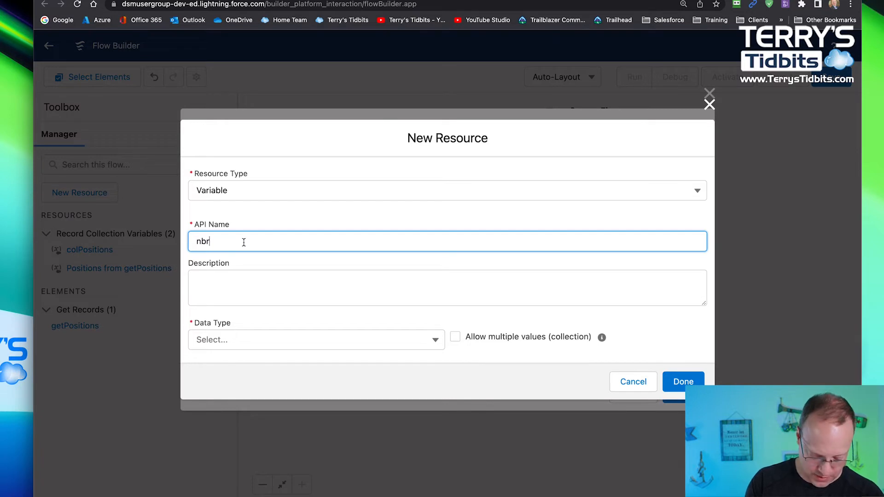
pyautogui.write('Open')
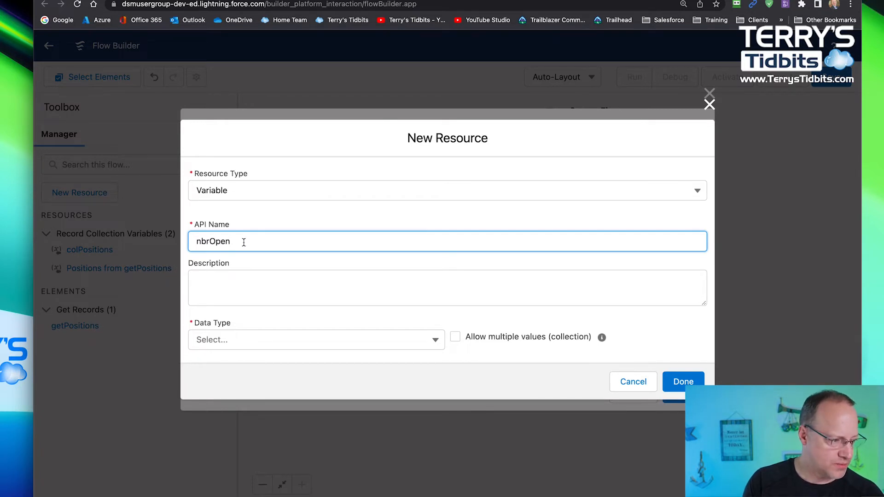
pyautogui.write('Count')
pyautogui.press('Tab')
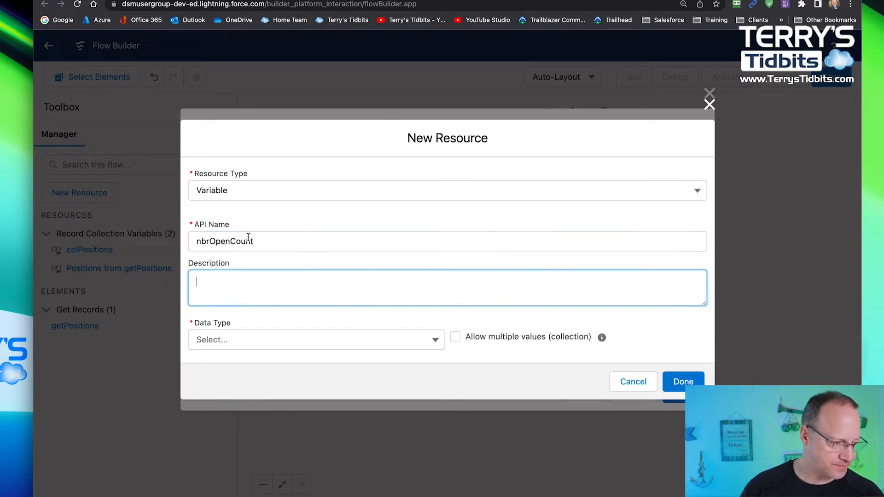
# - Give nbrOpenCount the data type Number, 0 decimal places and a default value of 0, and finish creating the variable
pyautogui.click(226, 341)
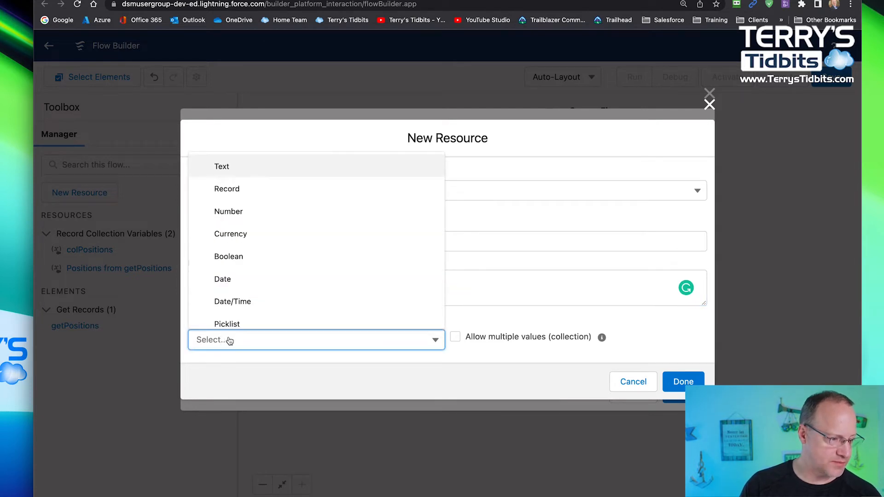
pyautogui.click(247, 212)
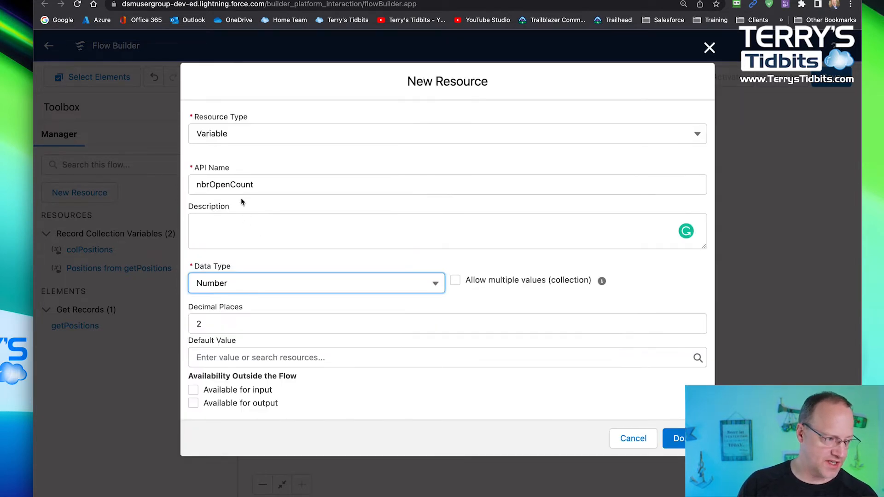
pyautogui.click(208, 325)
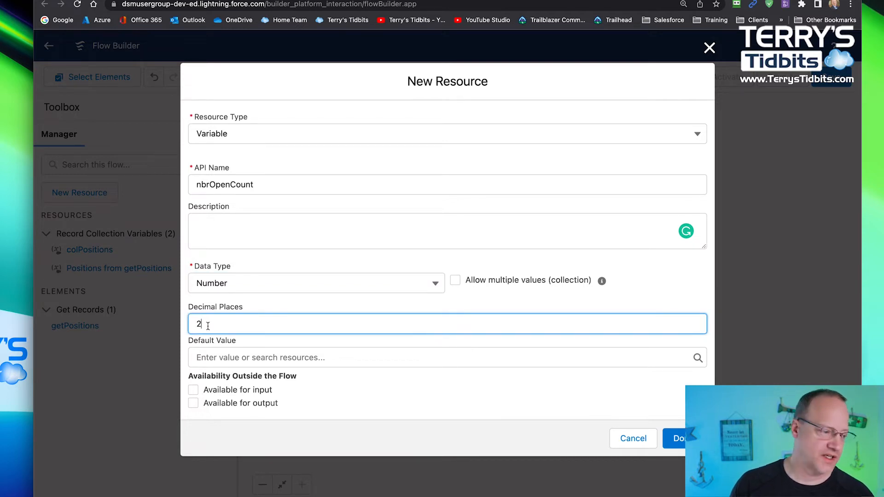
pyautogui.press('BackSpace')
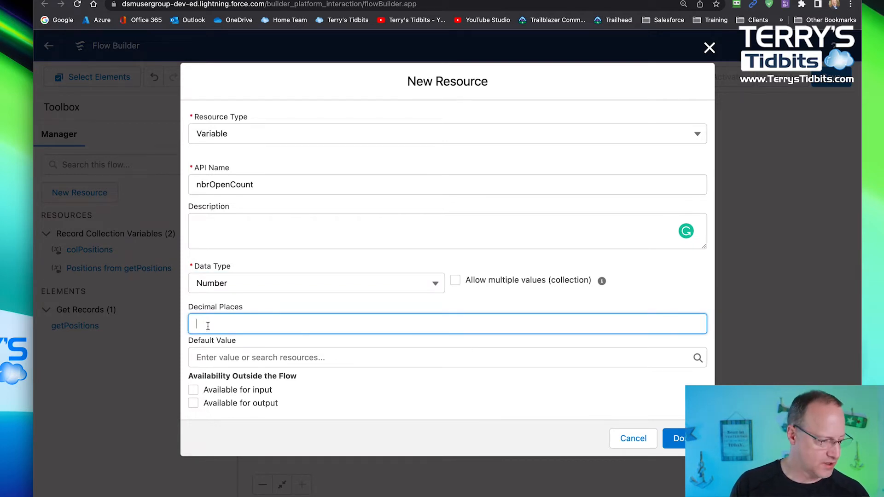
pyautogui.write('0')
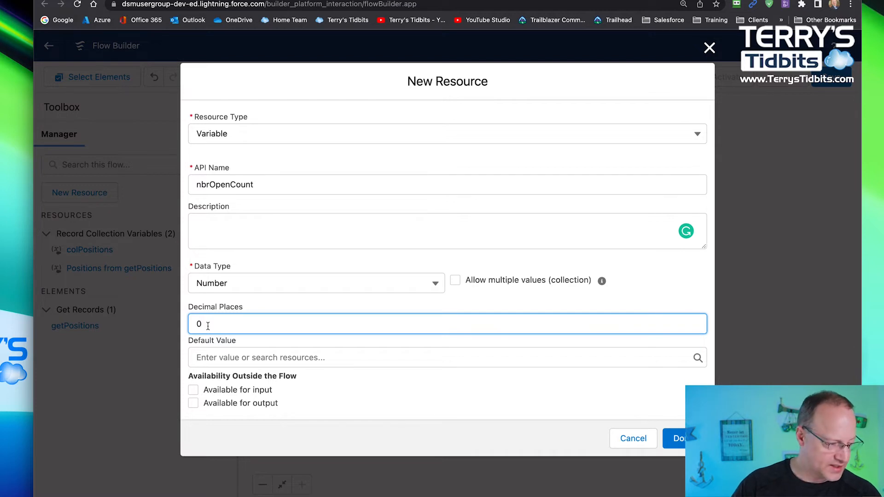
pyautogui.click(211, 359)
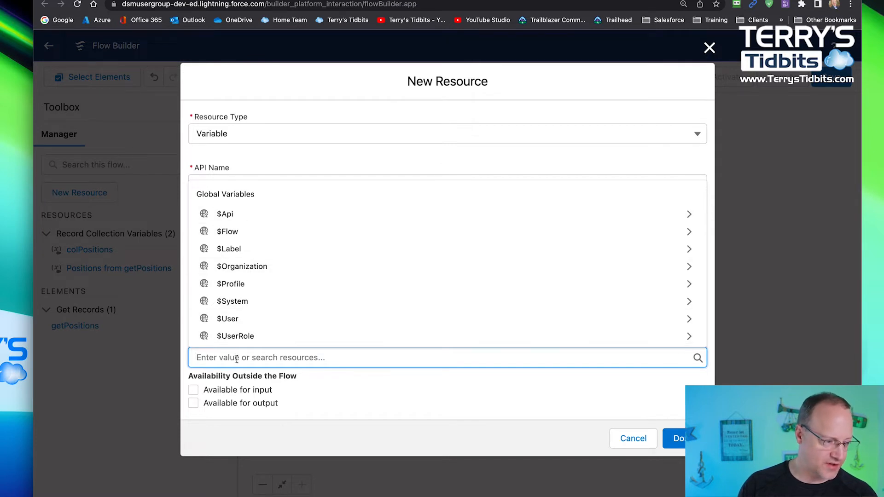
pyautogui.write('0')
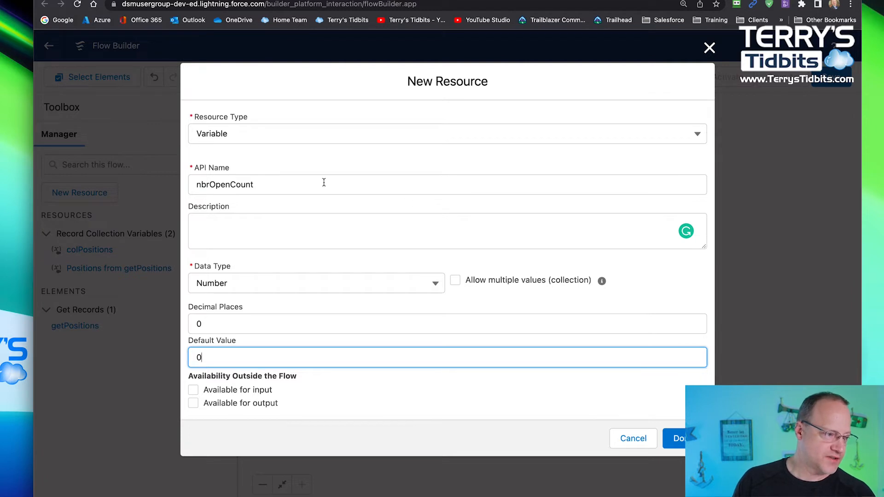
pyautogui.click(675, 438)
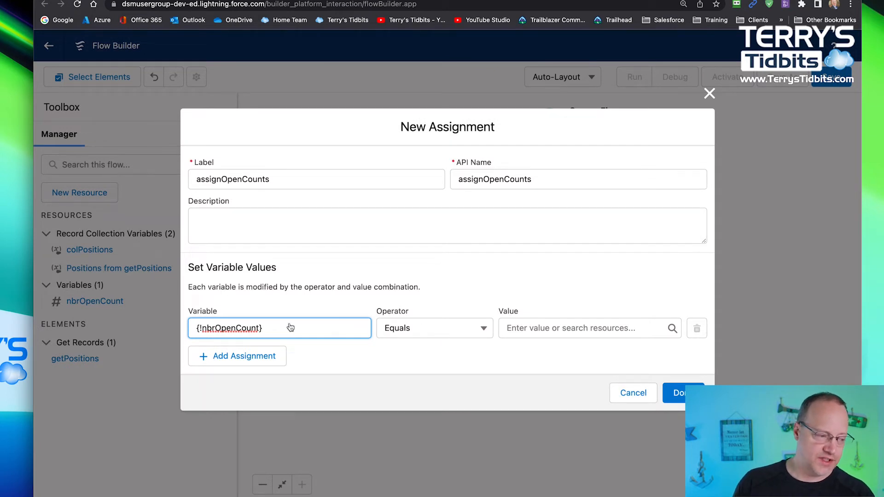
# - Try the value 12 for nbrOpenCount with the Equals operator, and clear the value again
pyautogui.click(439, 333)
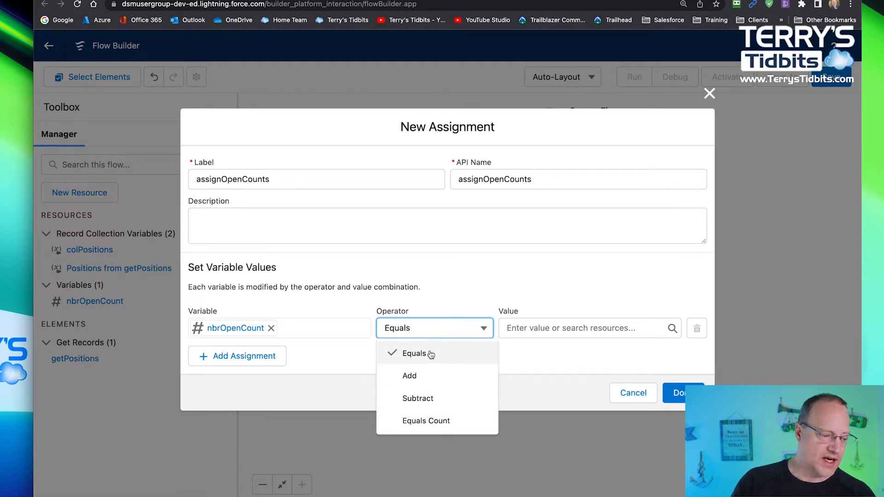
pyautogui.click(540, 327)
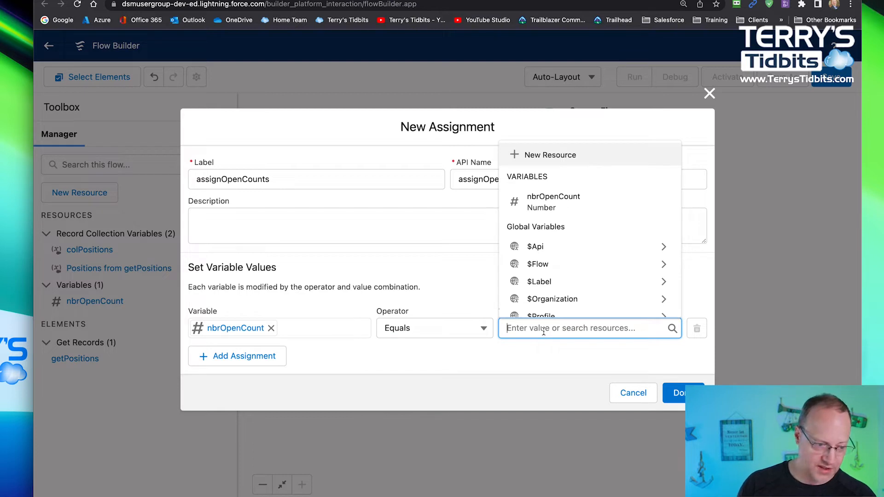
pyautogui.write('12')
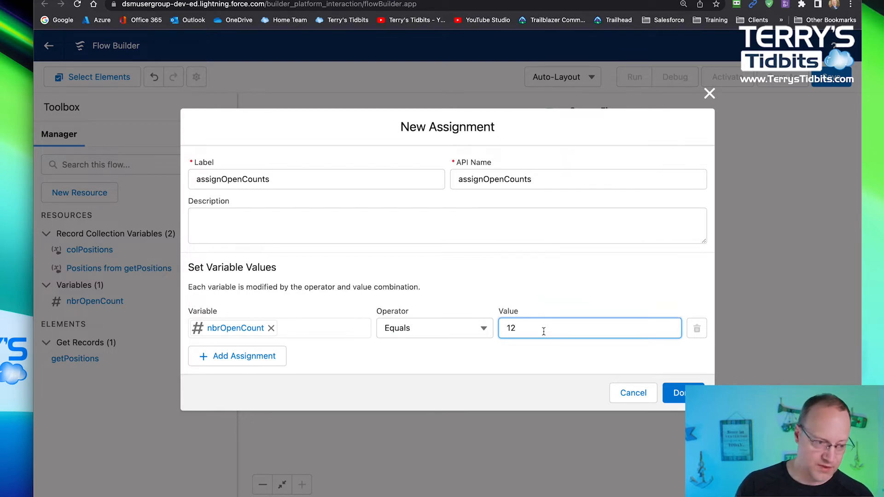
pyautogui.press('BackSpace')
pyautogui.press('BackSpace')
# - Change the nbrOpenCount assignment to the Add operator with the value 1
pyautogui.click(439, 327)
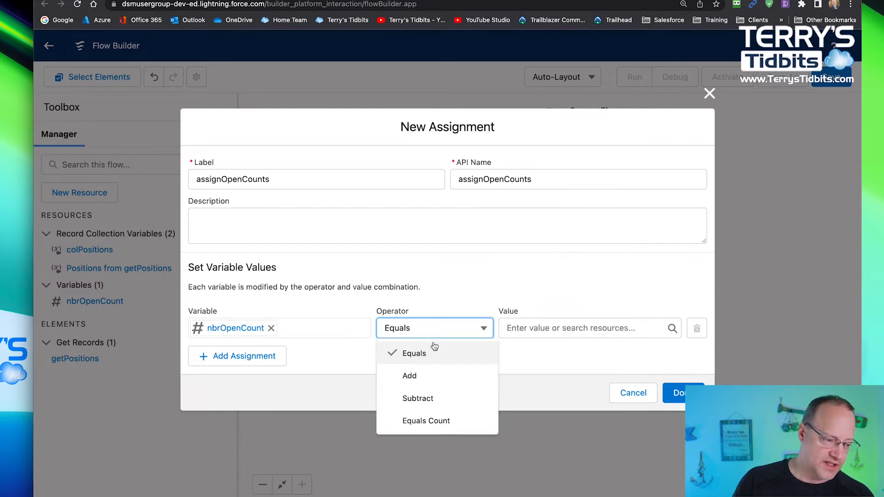
pyautogui.click(430, 377)
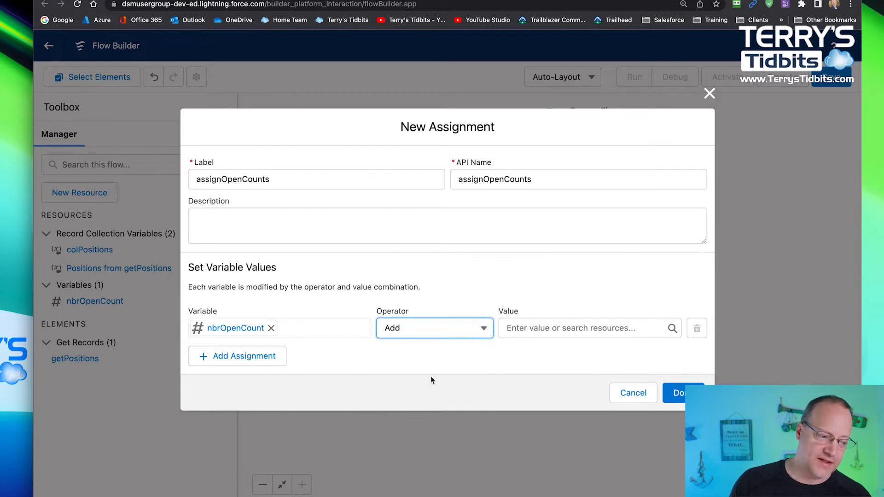
pyautogui.click(544, 330)
pyautogui.write('1')
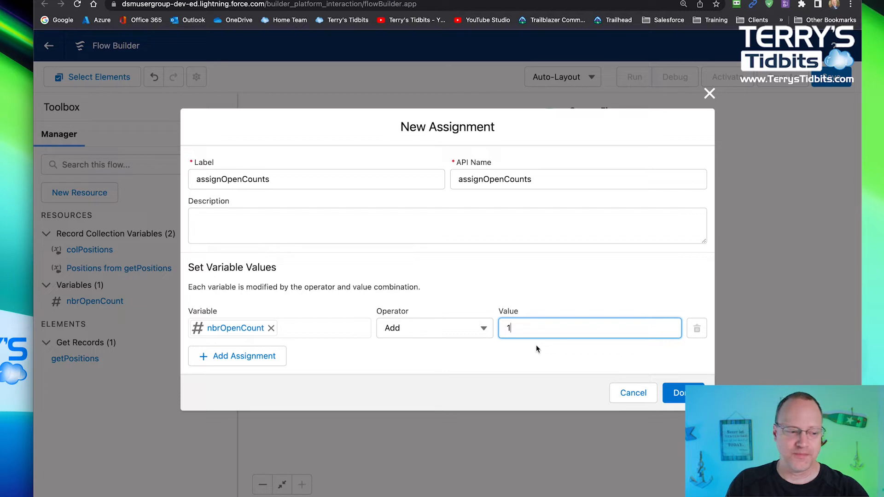
# - Switch the nbrOpenCount assignment to the Equals Count operator and replace its value with the Positions from getPositions collection
pyautogui.click(481, 330)
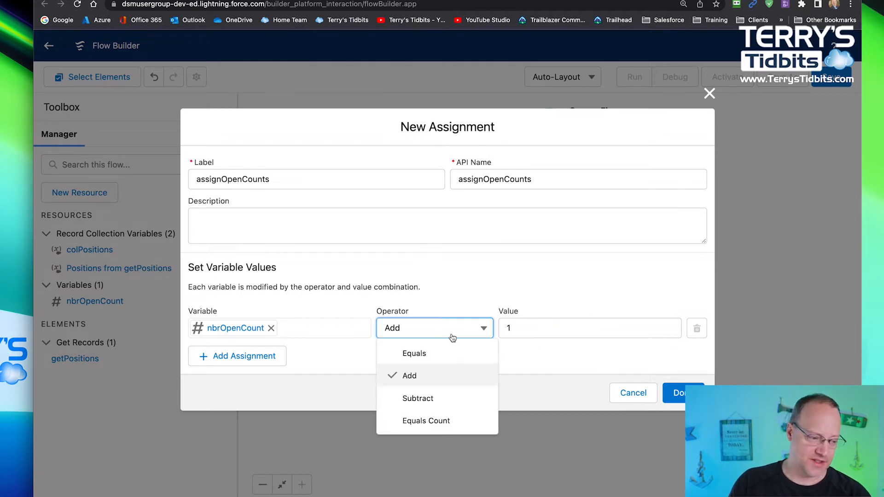
pyautogui.click(438, 421)
pyautogui.click(517, 323)
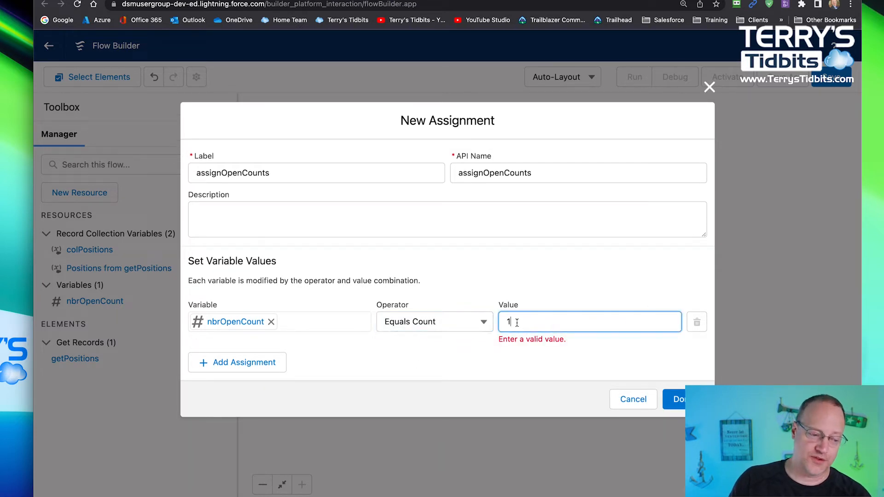
pyautogui.press('BackSpace')
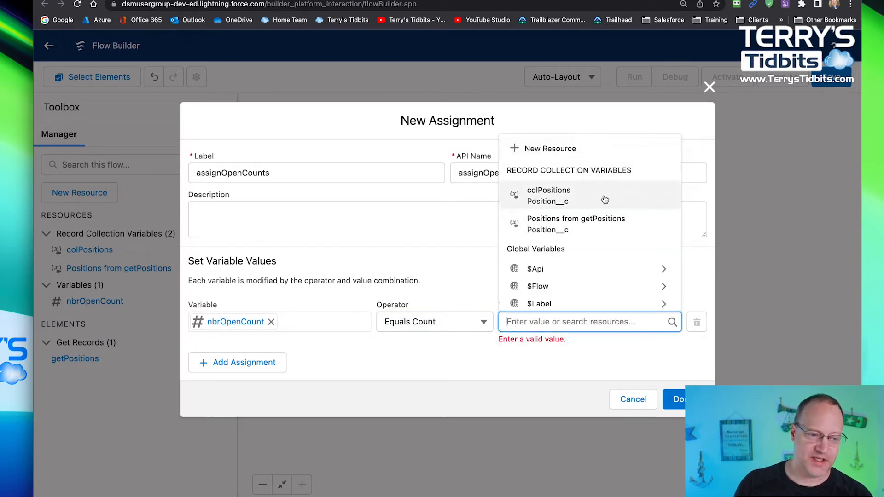
pyautogui.click(606, 225)
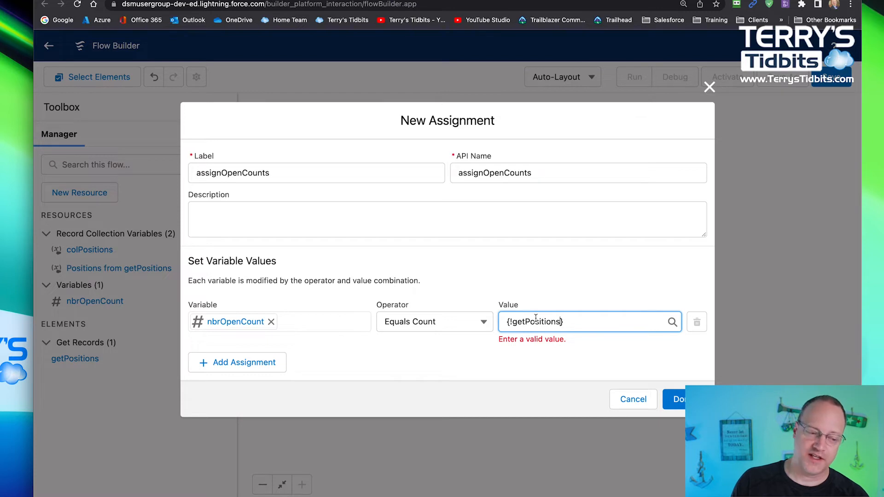
# - Clear the nbrOpenCount assignment's value and replace it with the colPositions record collection
pyautogui.click(577, 323)
pyautogui.press('BackSpace')
pyautogui.press('BackSpace')
pyautogui.press('BackSpace')
pyautogui.press('BackSpace')
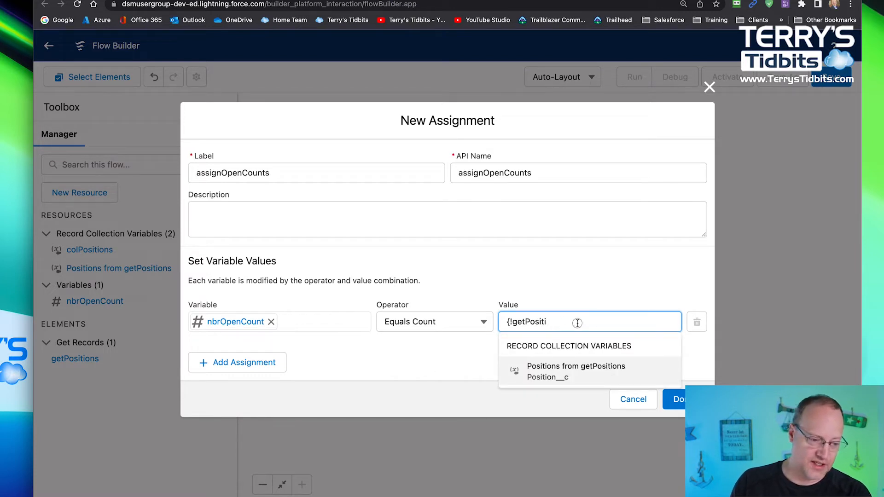
pyautogui.press('super+a')
pyautogui.press('BackSpace')
pyautogui.scroll(-2, 571, 392)
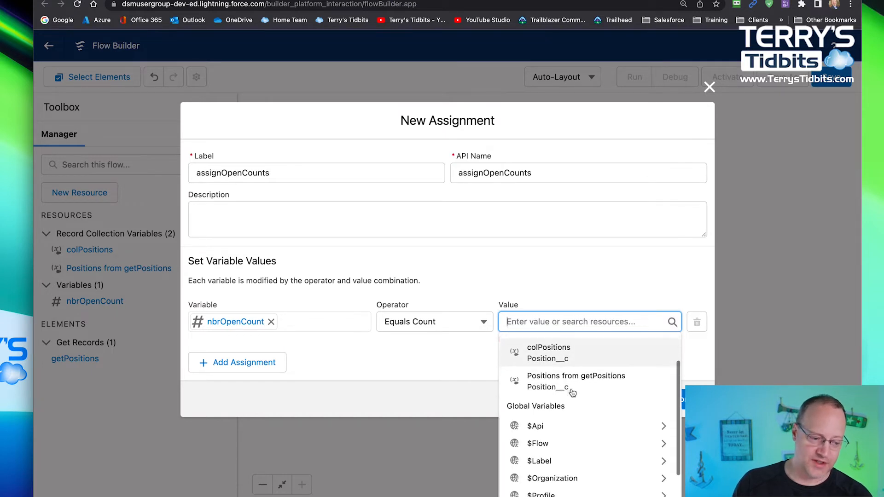
pyautogui.scroll(1, 568, 358)
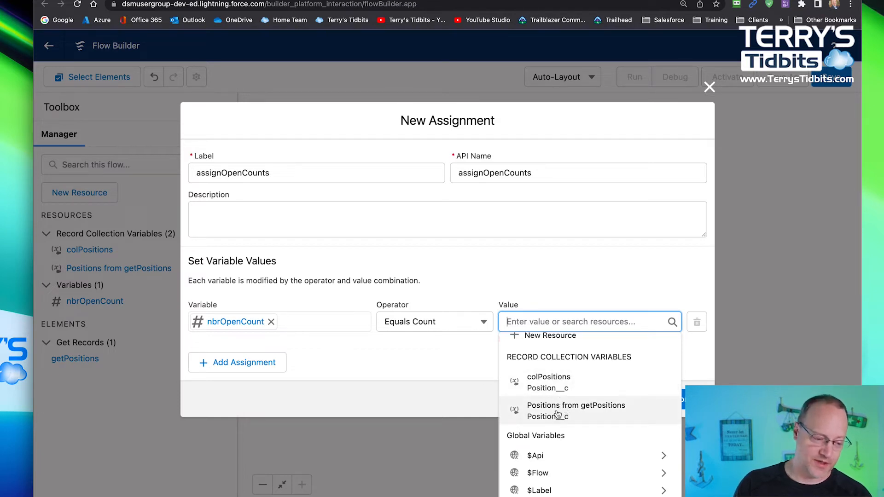
pyautogui.click(552, 380)
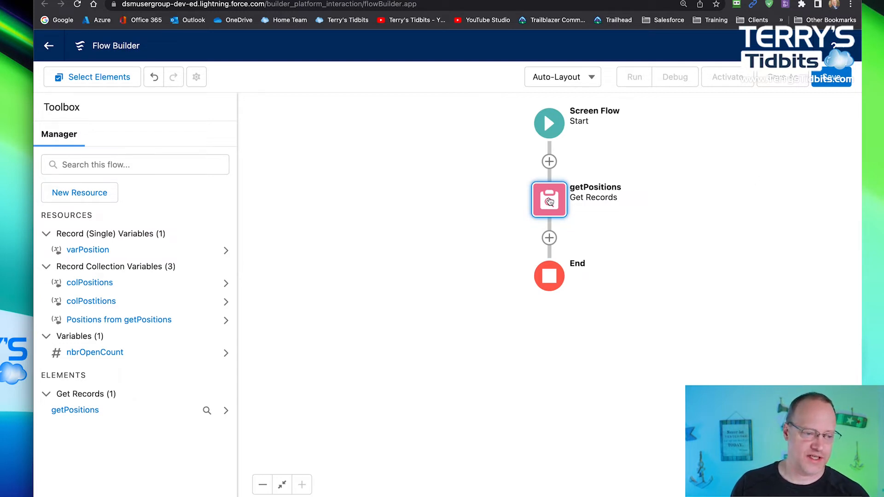
# - Delete the getPositions Get Records element from the flow
pyautogui.click(593, 220)
pyautogui.rightClick(549, 195)
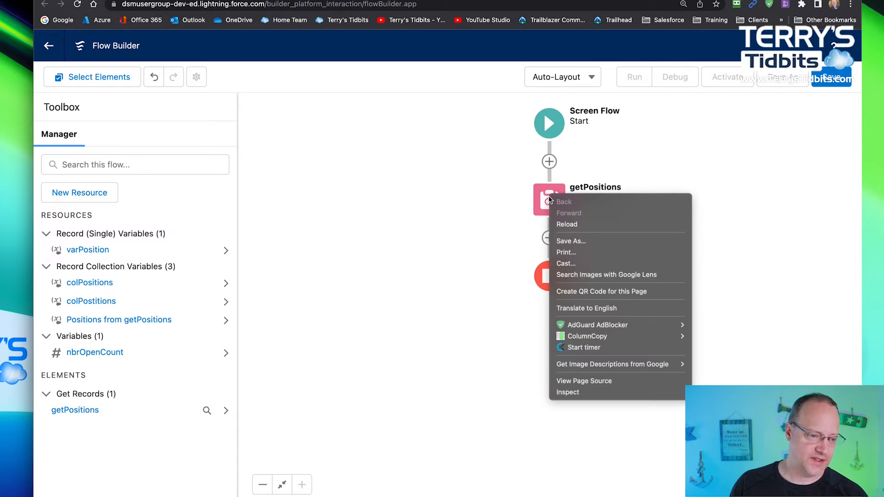
pyautogui.click(522, 199)
pyautogui.click(549, 199)
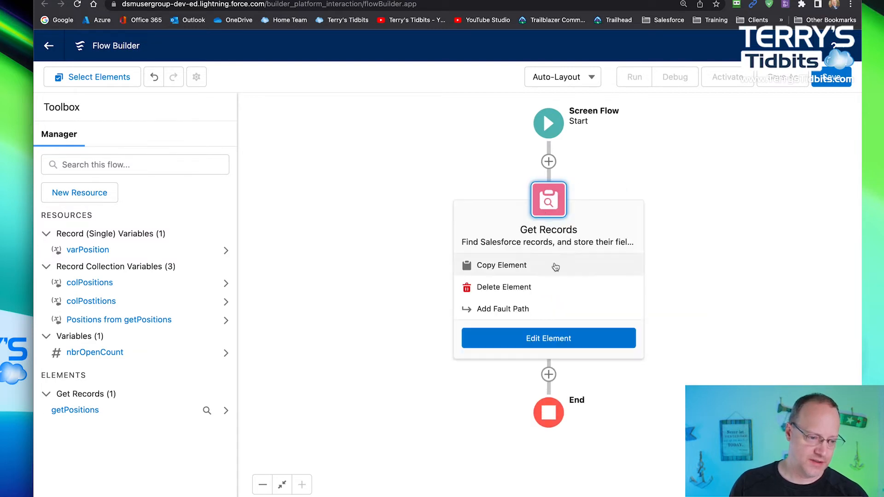
pyautogui.click(495, 288)
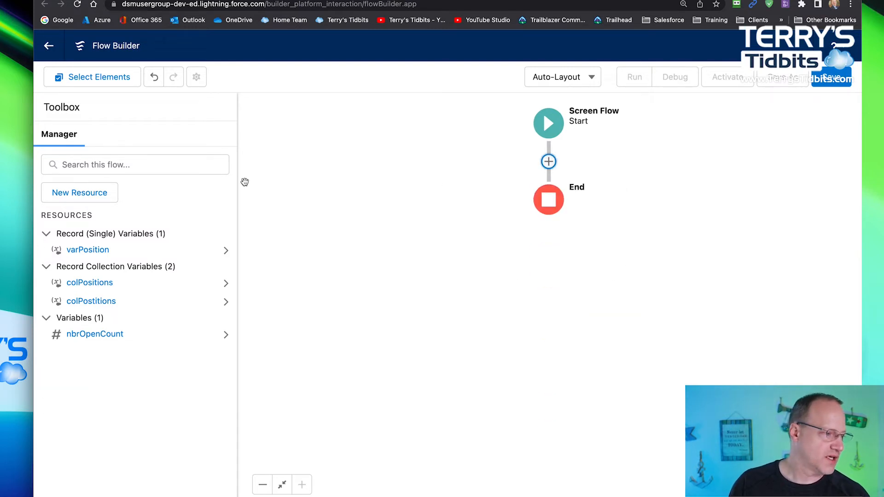
# - Start a new resource of type Variable with the API name recordID
pyautogui.click(101, 193)
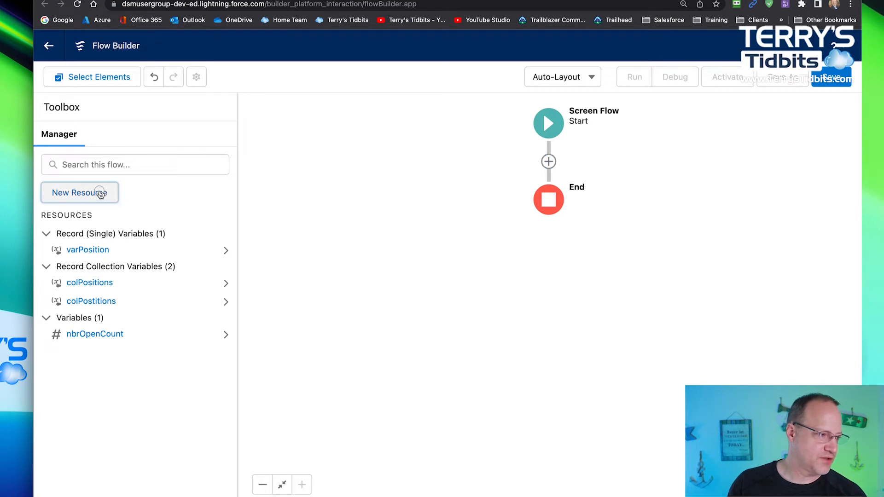
pyautogui.click(364, 218)
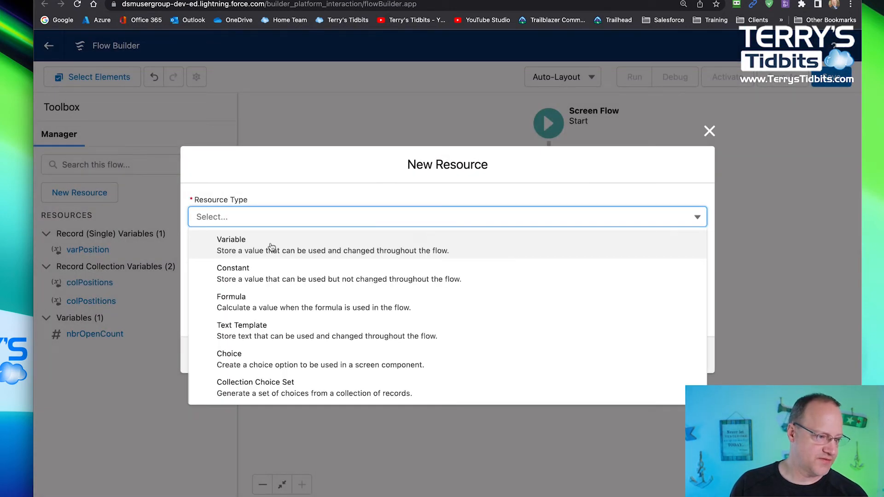
pyautogui.click(272, 247)
pyautogui.click(243, 243)
pyautogui.write('re')
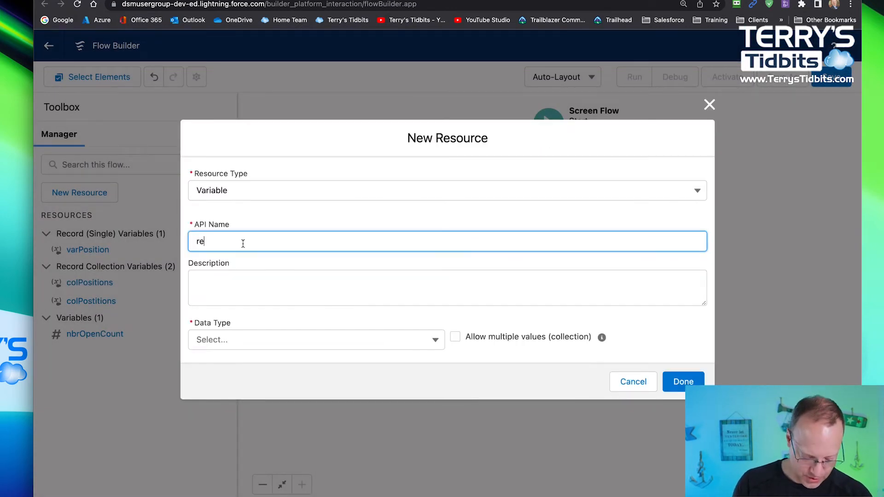
pyautogui.write('cordID')
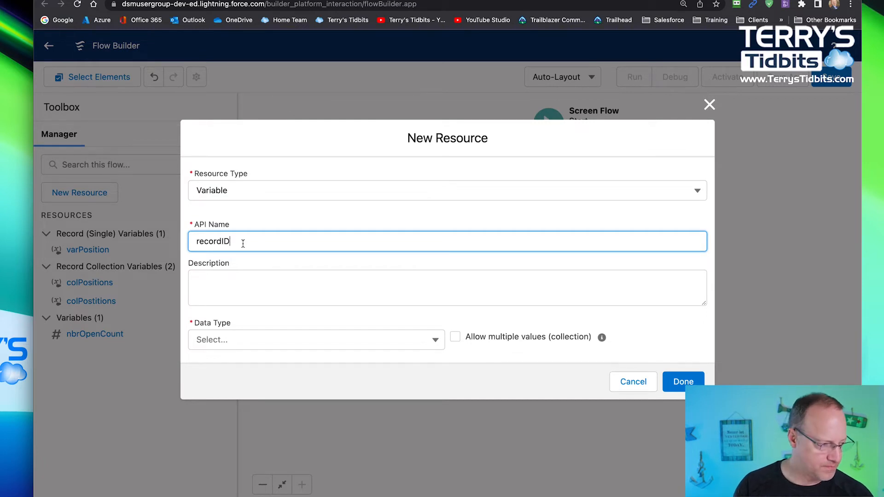
# - Give recordID the data type Record with the Position object, and finish creating the variable
pyautogui.click(267, 343)
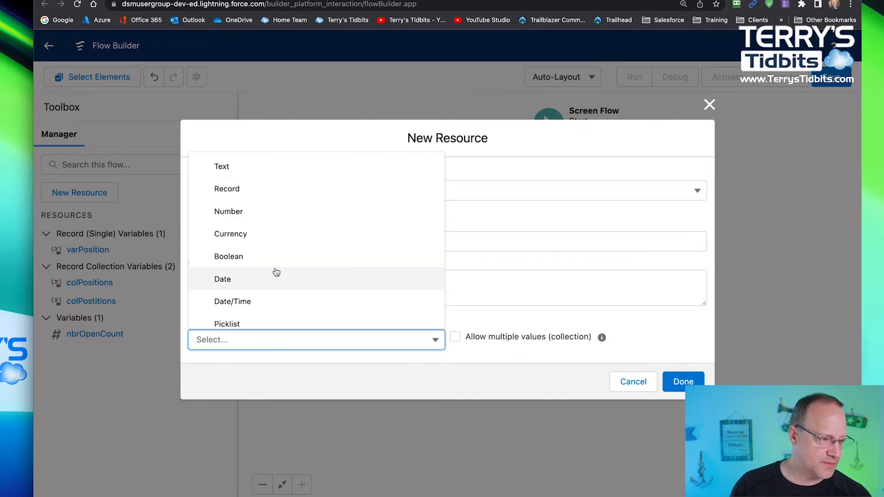
pyautogui.click(239, 190)
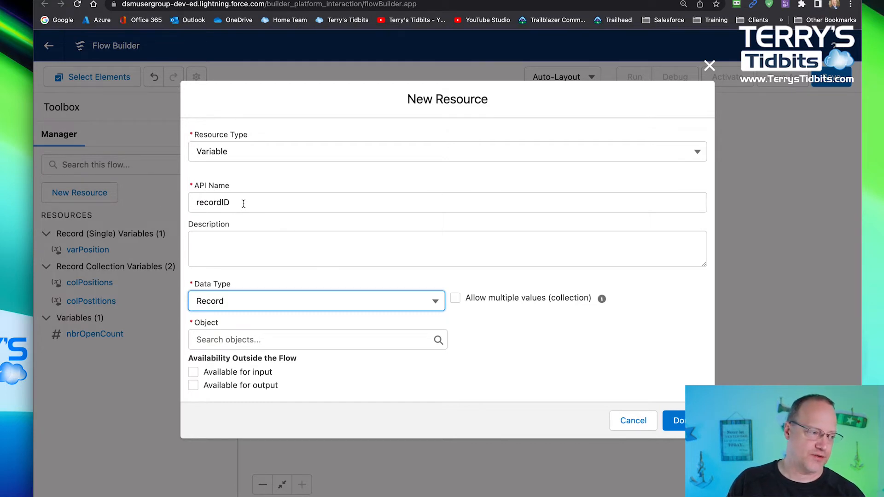
pyautogui.click(241, 340)
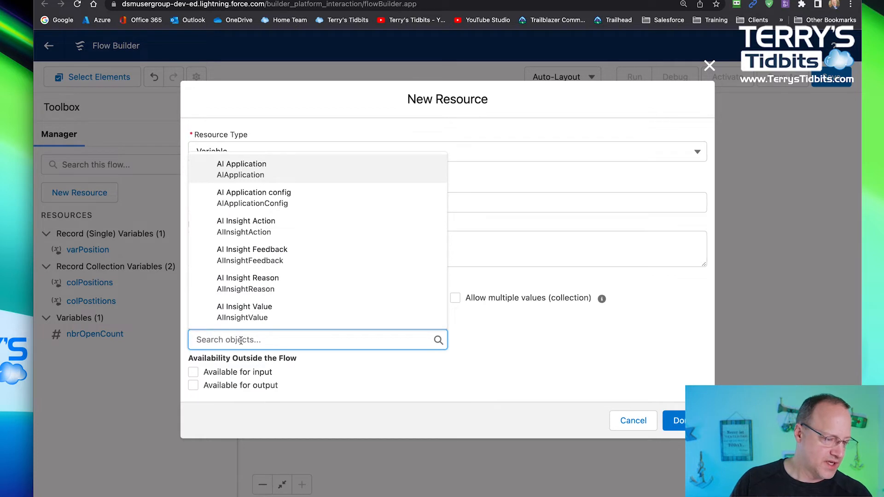
pyautogui.write('posit')
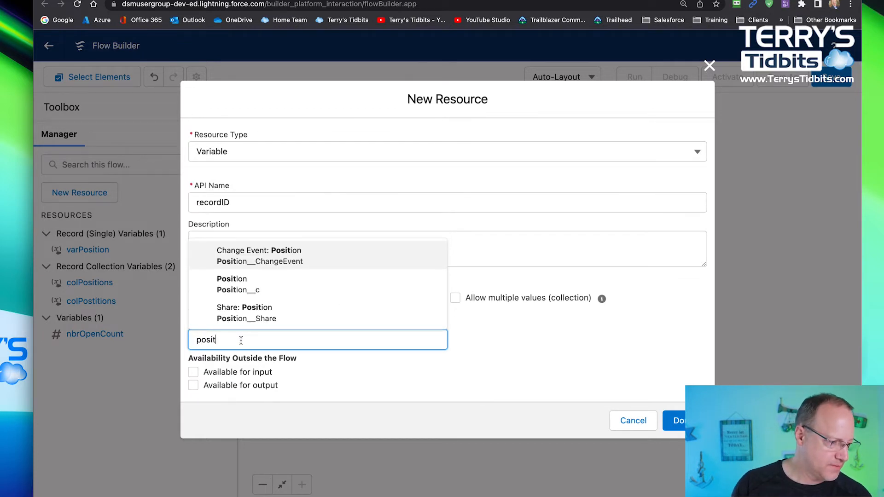
pyautogui.click(240, 285)
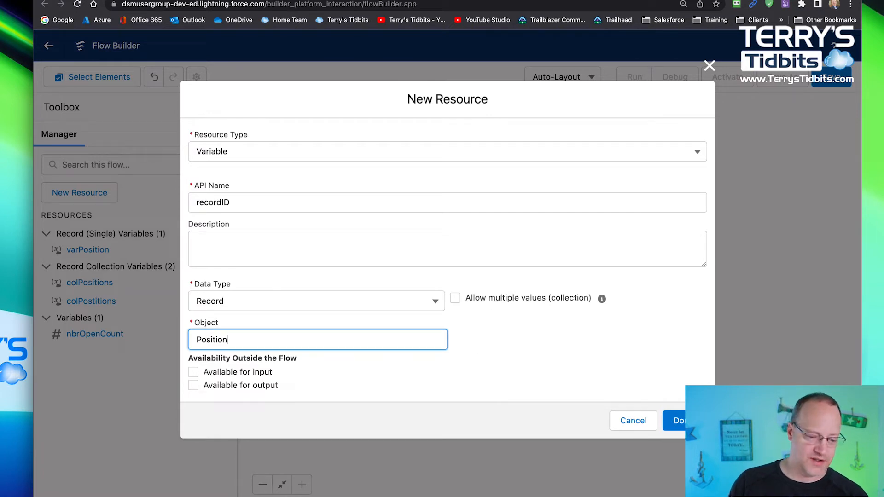
pyautogui.click(676, 420)
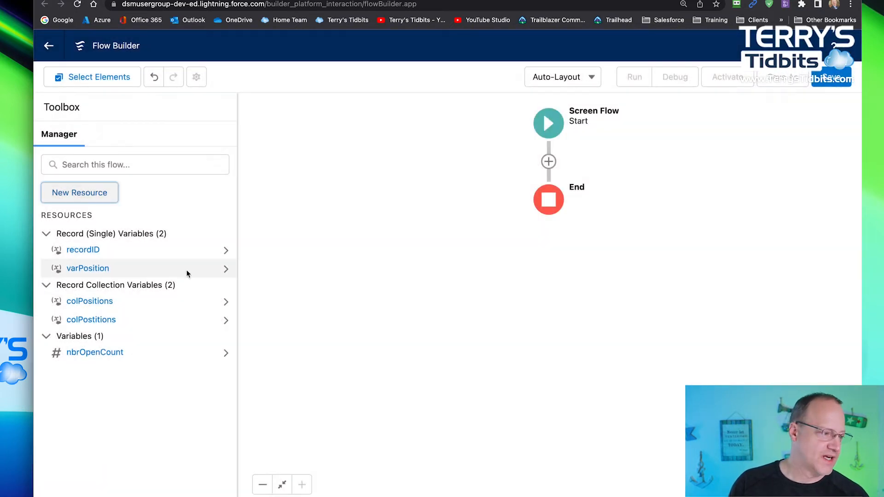
# - Edit the recordID variable to make it available for input outside the flow
pyautogui.click(87, 251)
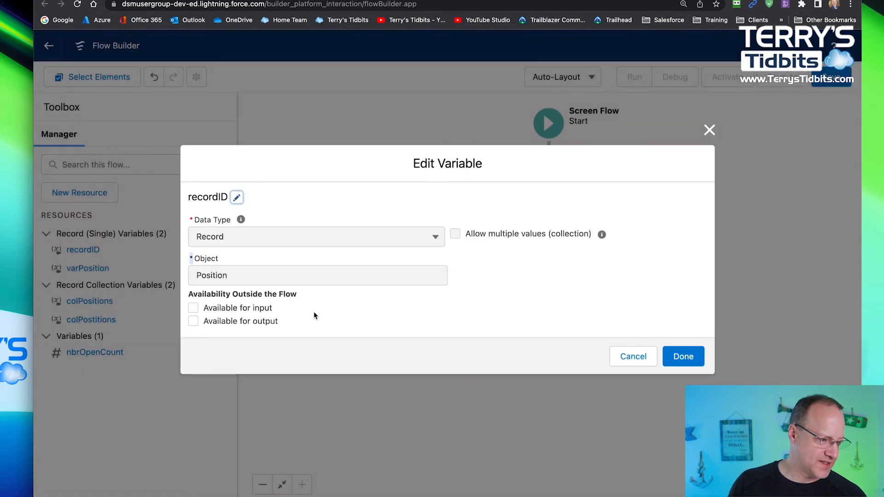
pyautogui.click(194, 310)
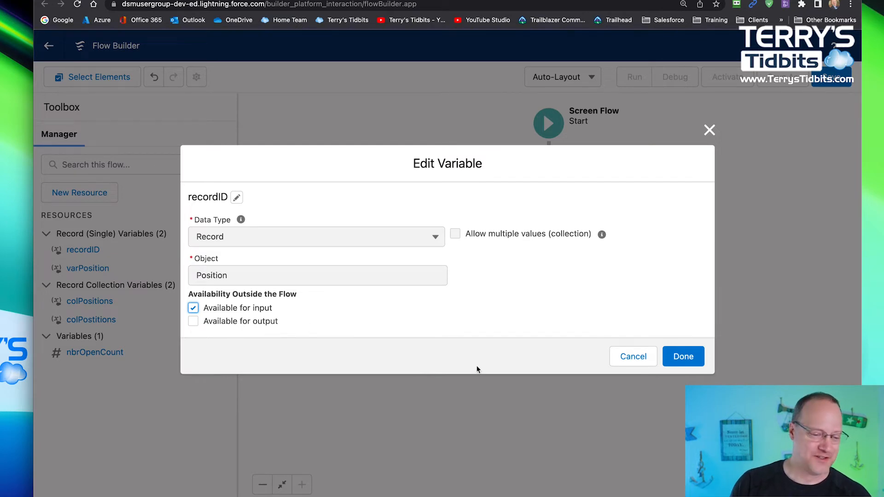
pyautogui.click(691, 358)
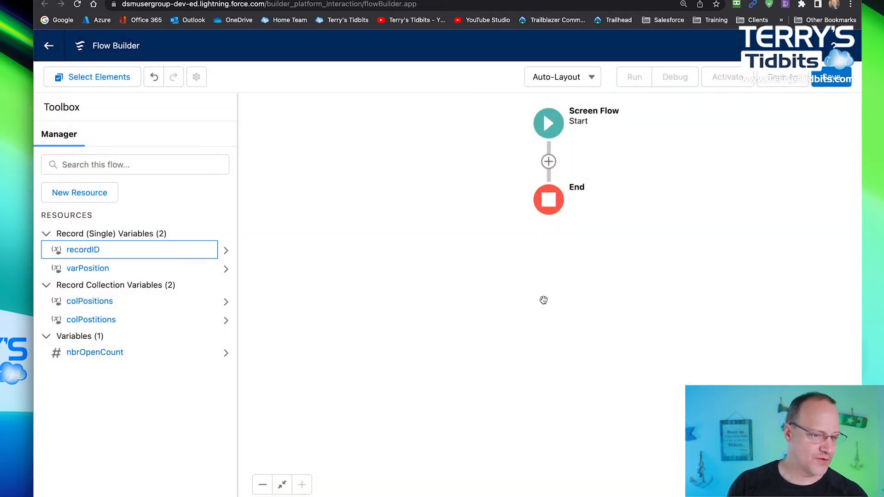
# - Add an Assignment element between Start and End with the label and API name assignClonePosition
pyautogui.click(548, 162)
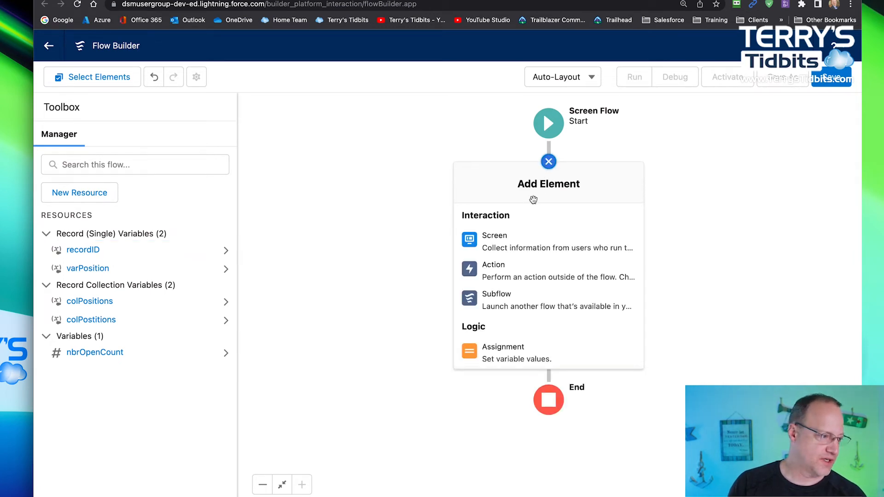
pyautogui.click(510, 359)
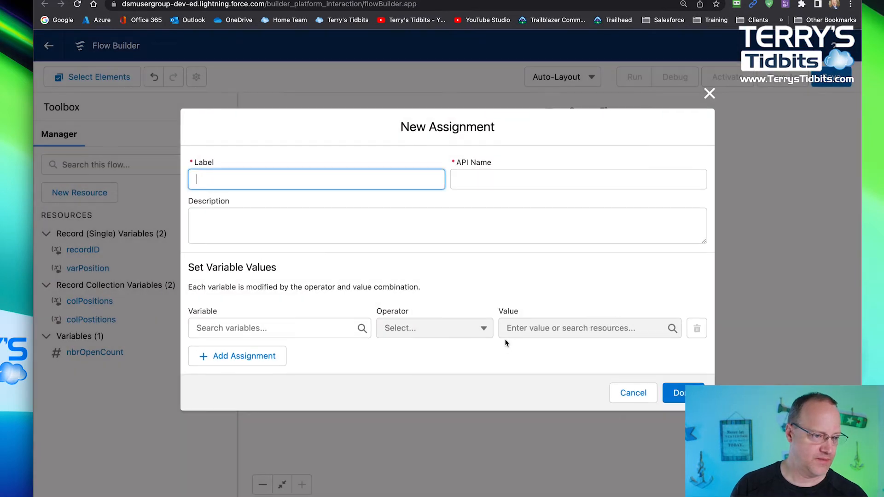
pyautogui.write('assign')
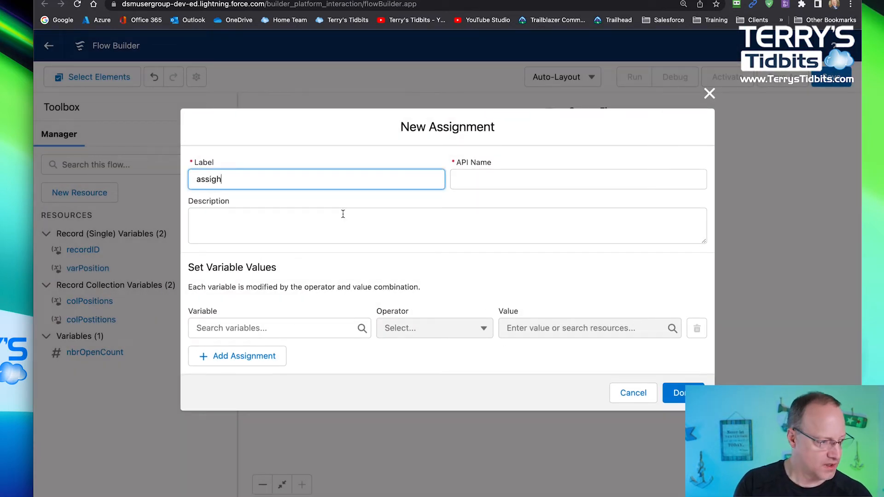
pyautogui.write('Cl')
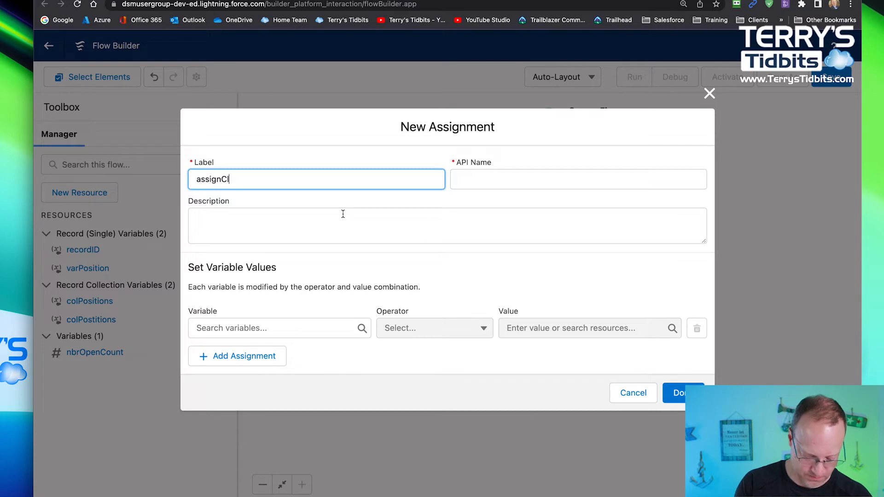
pyautogui.write('onePosition')
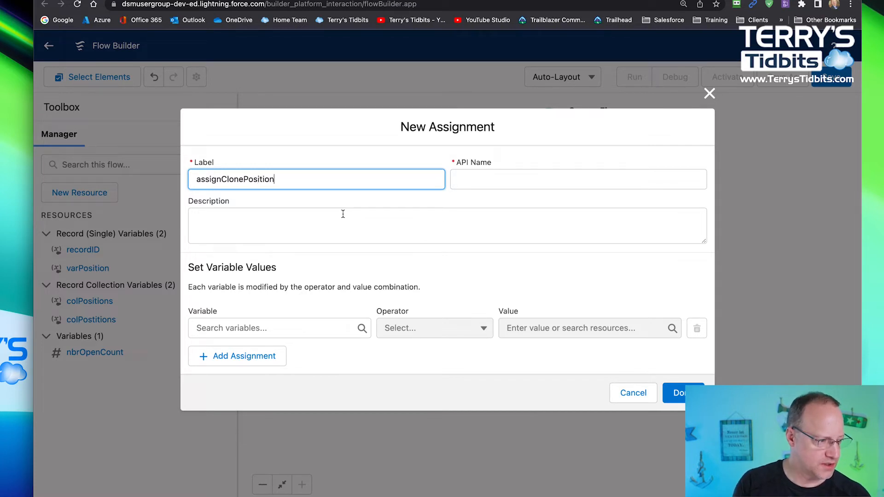
pyautogui.press('Tab')
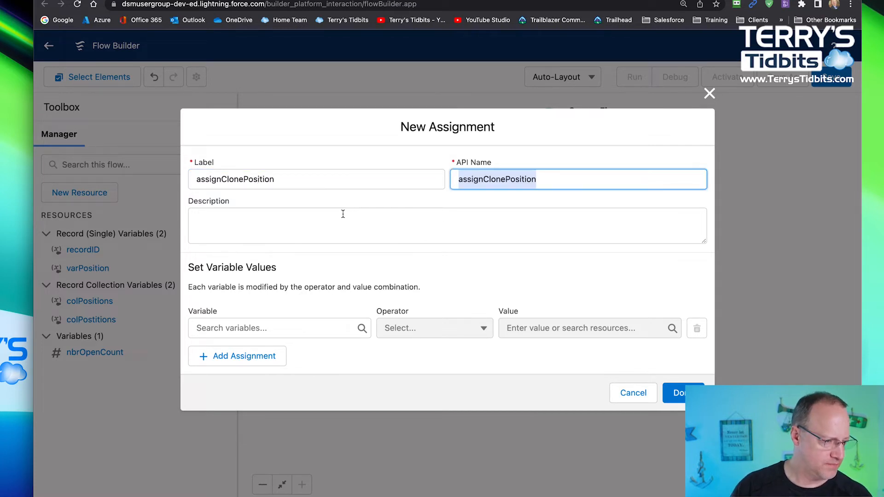
# - Start a new Variable resource for the assignment's variable, with the API name varClonedPosition
pyautogui.click(302, 327)
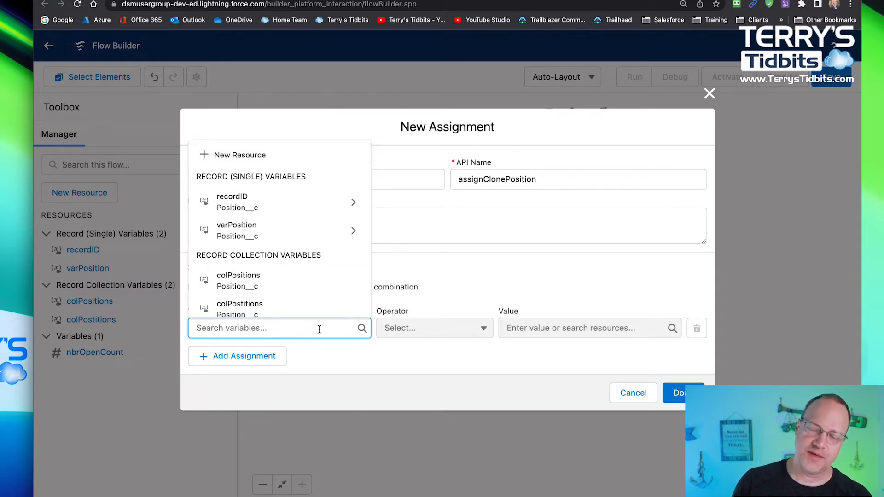
pyautogui.click(251, 155)
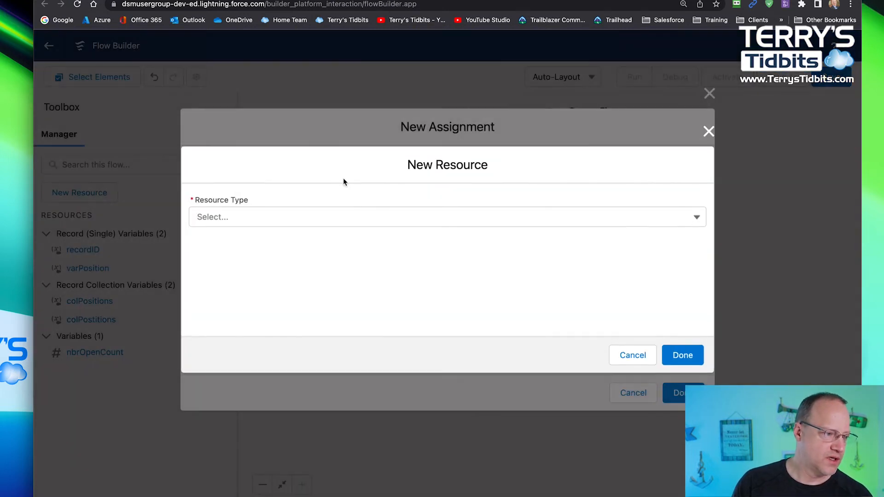
pyautogui.click(272, 217)
pyautogui.click(248, 245)
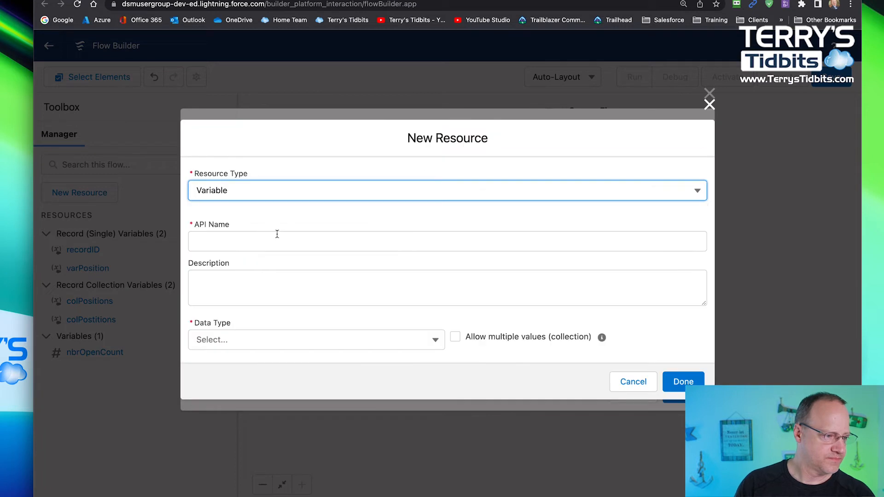
pyautogui.click(242, 242)
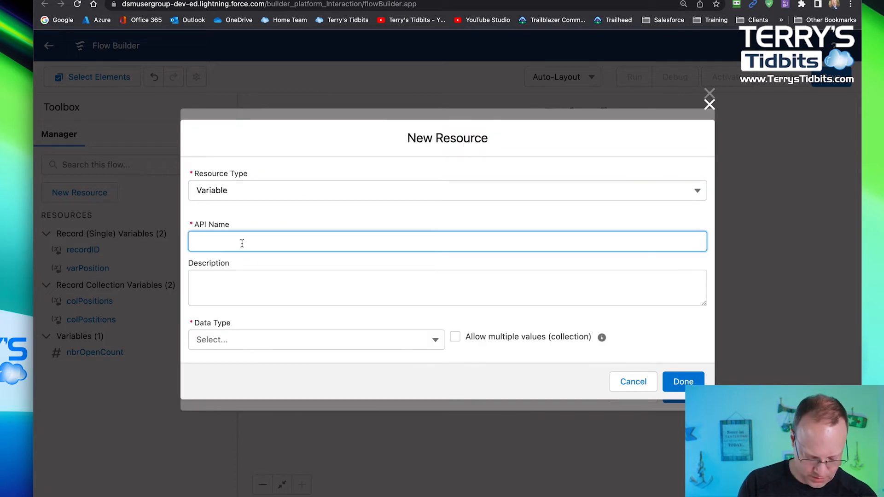
pyautogui.write('varClo')
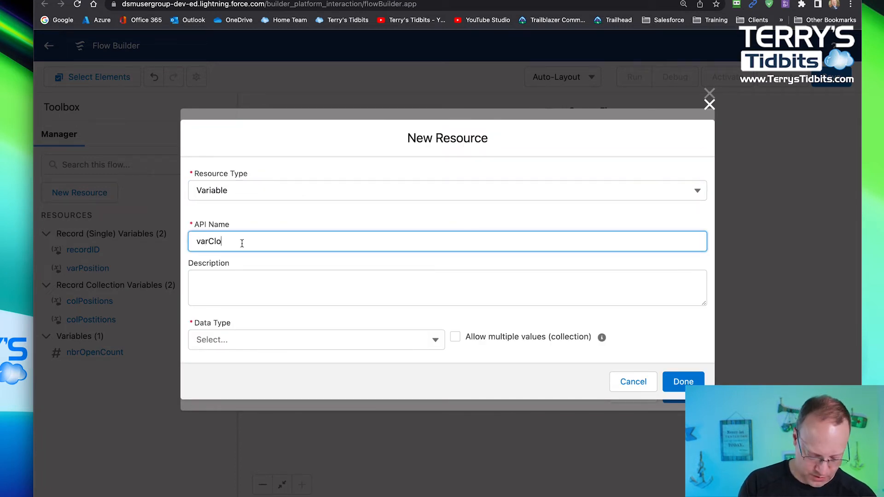
pyautogui.write('nedPosition')
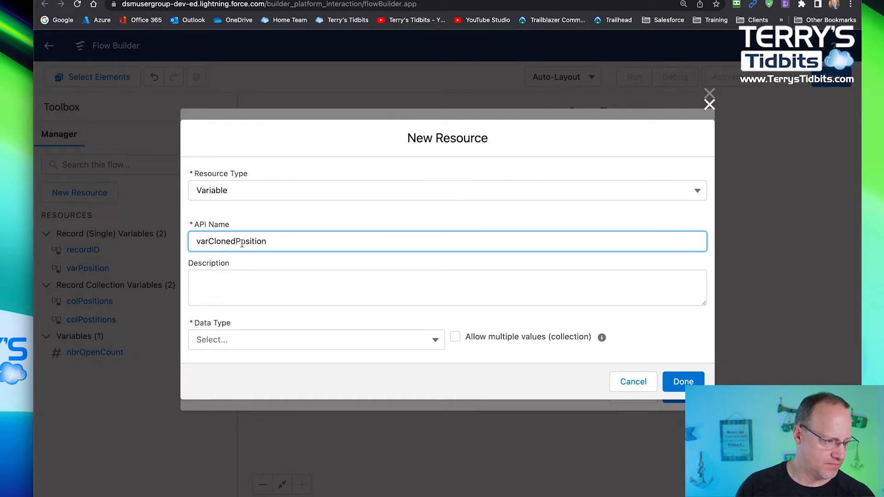
pyautogui.press('Tab')
# - Give varClonedPosition the data type Record with the Position object, and finish creating the variable
pyautogui.click(238, 340)
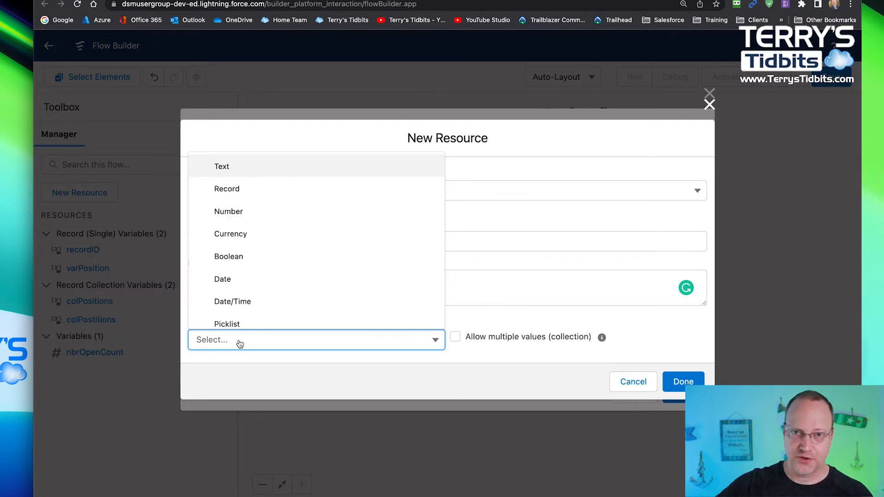
pyautogui.click(244, 196)
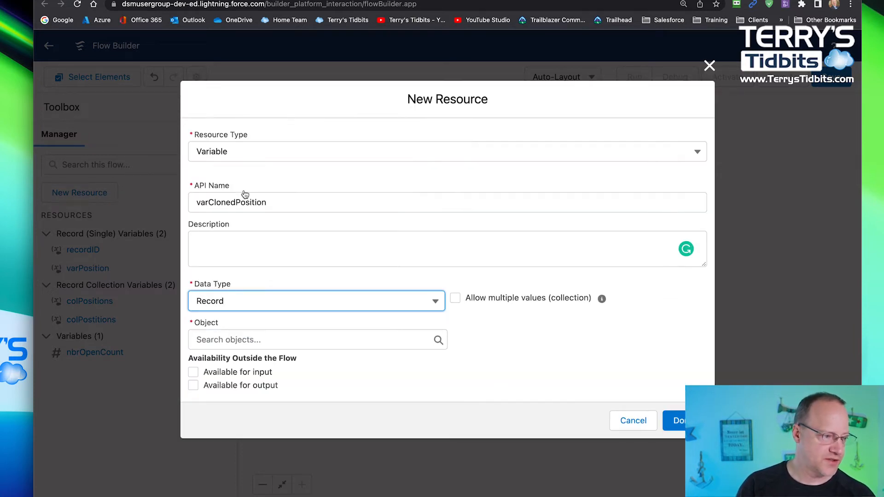
pyautogui.click(240, 339)
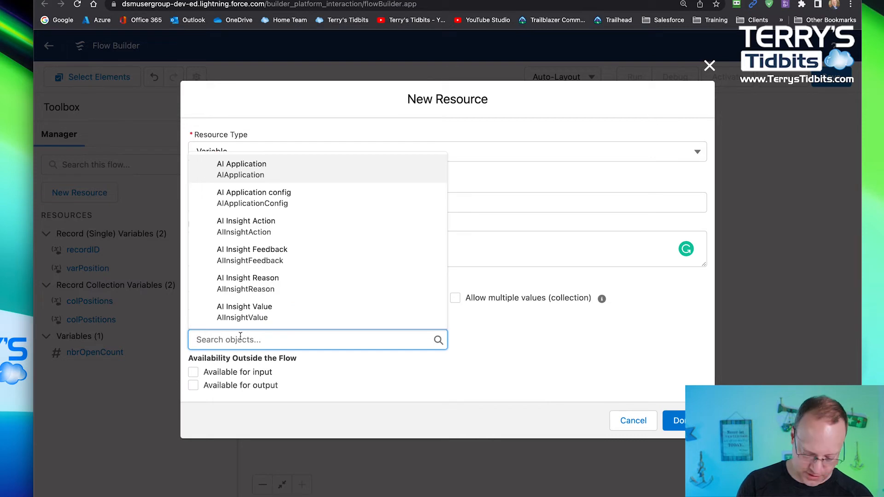
pyautogui.write('position')
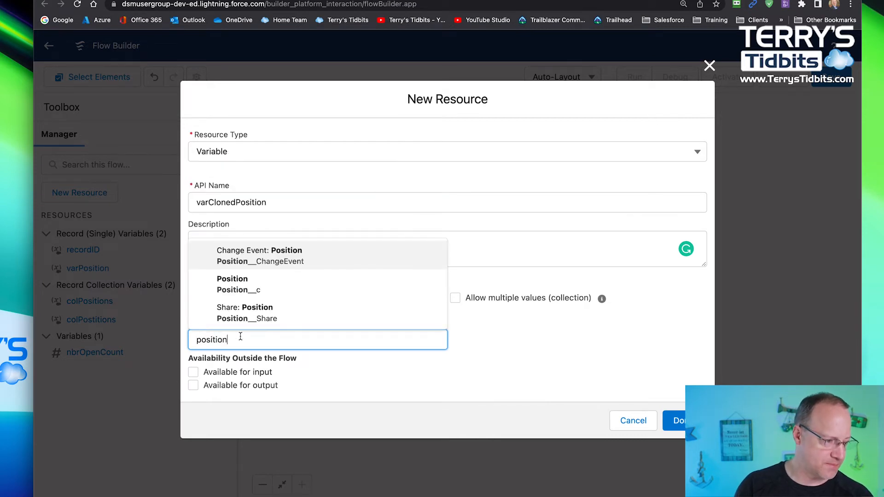
pyautogui.click(226, 284)
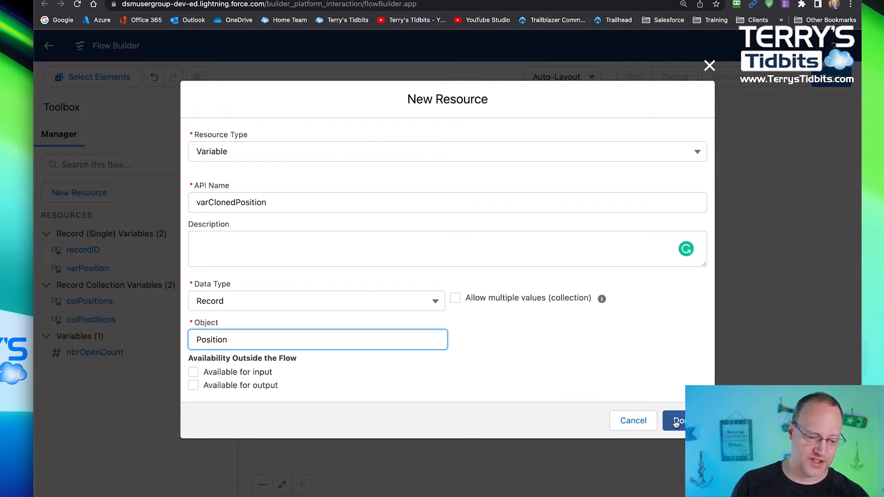
pyautogui.click(675, 420)
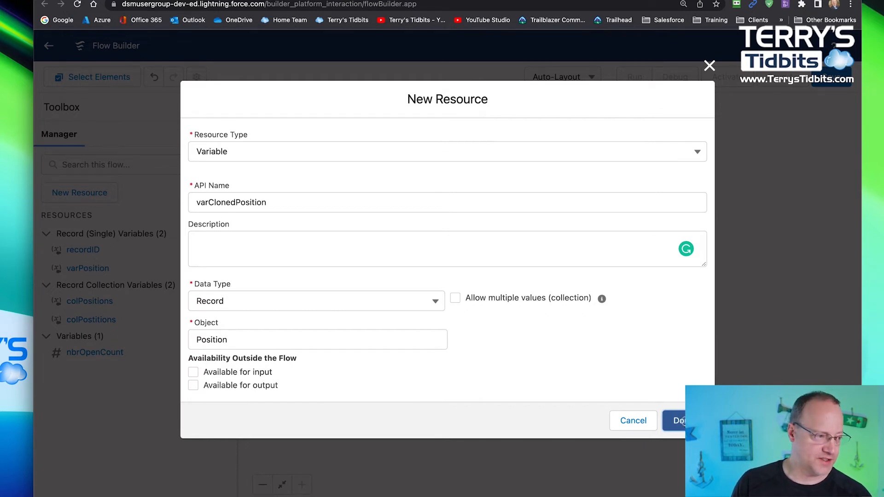
pyautogui.click(683, 420)
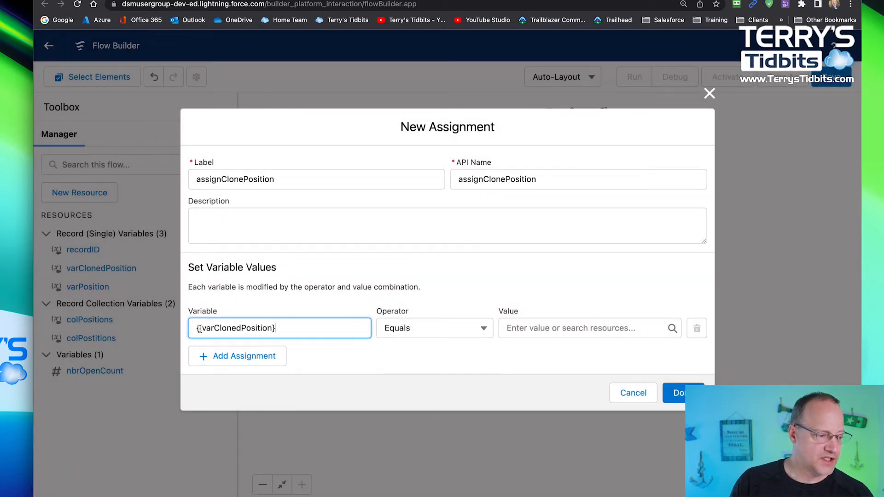
# - Set the first assignment's variable to the Date Filled field (DateFilled__c) of varClonedPosition
pyautogui.click(273, 328)
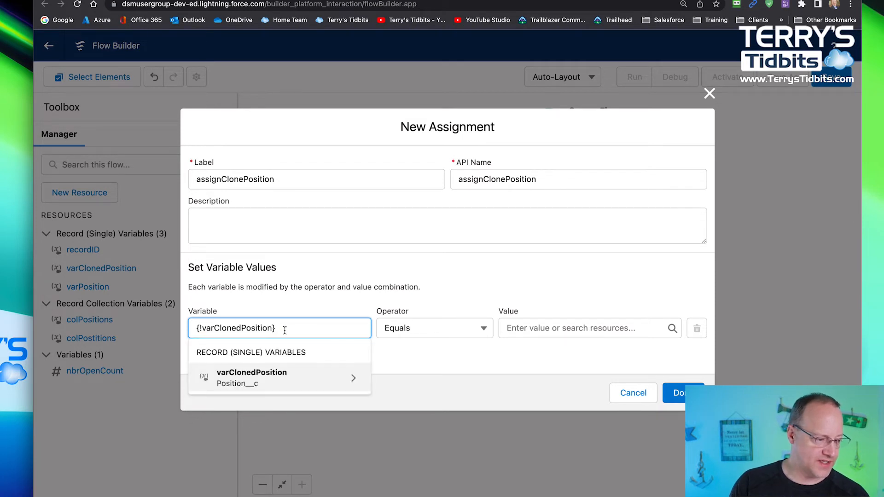
pyautogui.click(354, 380)
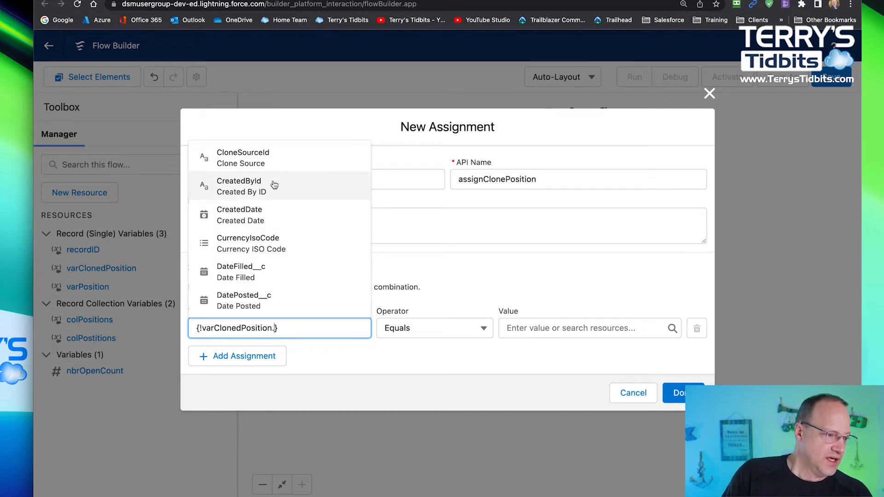
pyautogui.click(272, 269)
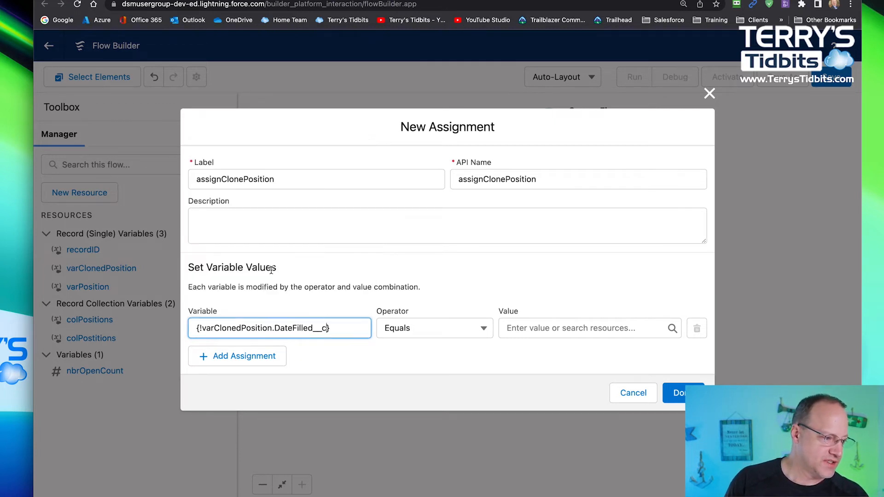
# - Add five more empty assignment rows to assignClonePosition
pyautogui.click(265, 361)
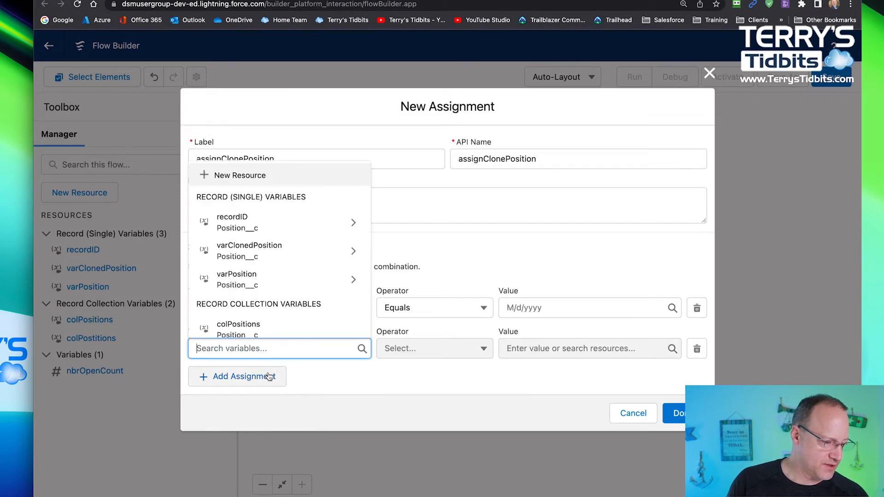
pyautogui.click(265, 374)
pyautogui.click(263, 389)
pyautogui.scroll(-3, 261, 402)
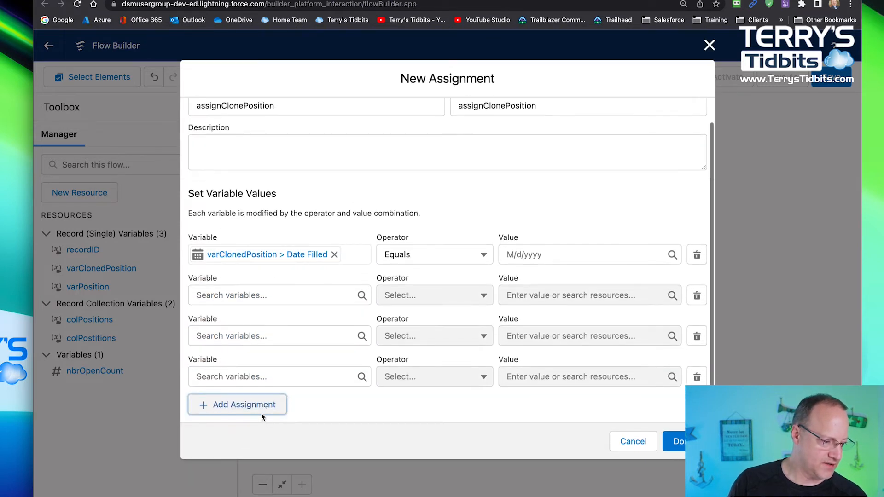
pyautogui.click(261, 410)
pyautogui.scroll(-2, 259, 405)
pyautogui.click(259, 404)
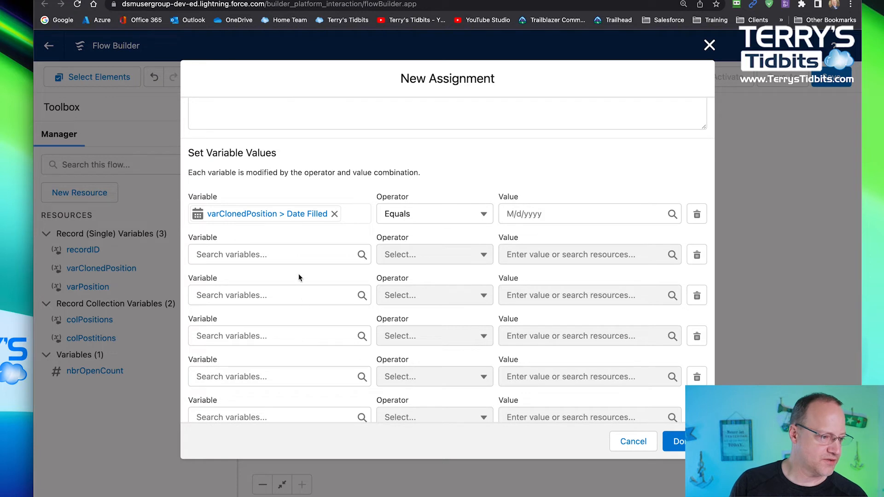
# - Set the second row's variable to varClonedPosition's DateFilled__c field and the third row's to its DatePosted__c field
pyautogui.click(282, 255)
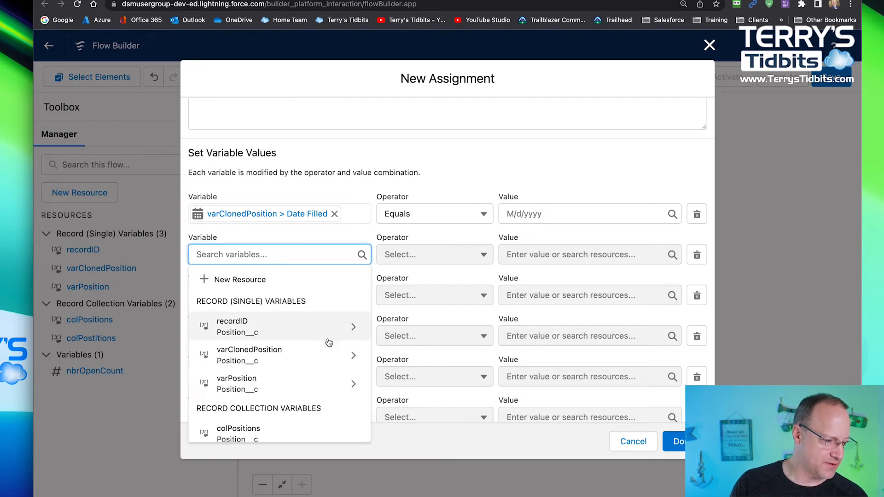
pyautogui.click(336, 351)
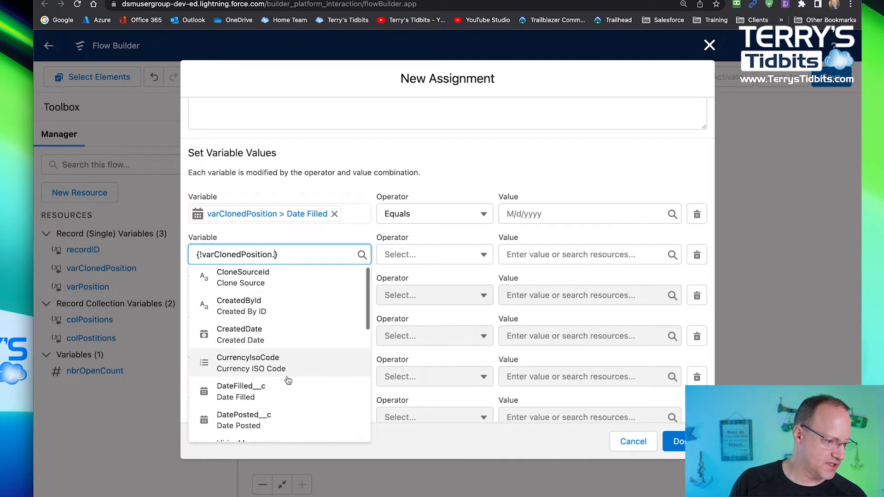
pyautogui.scroll(-2, 288, 380)
pyautogui.click(267, 354)
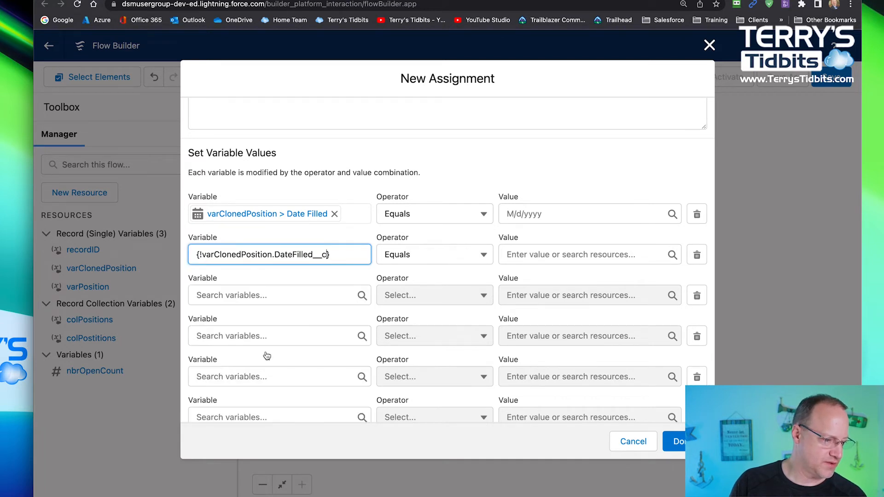
pyautogui.click(243, 294)
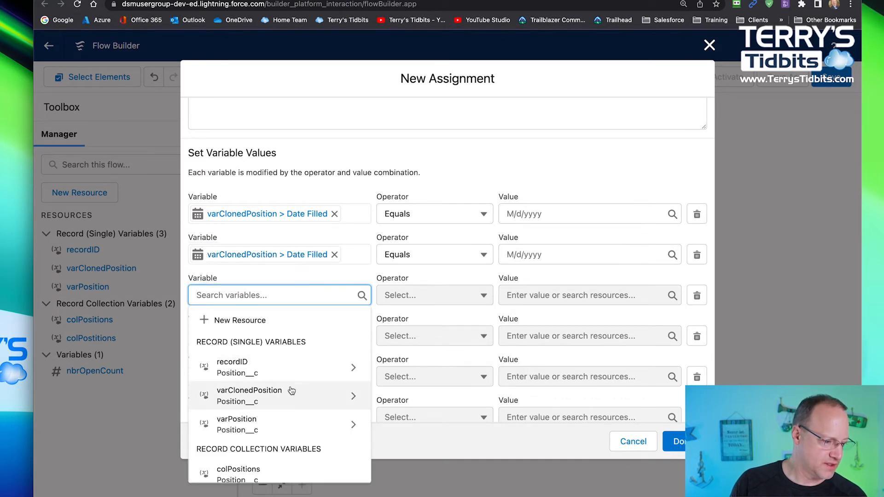
pyautogui.click(313, 391)
pyautogui.scroll(-2, 276, 408)
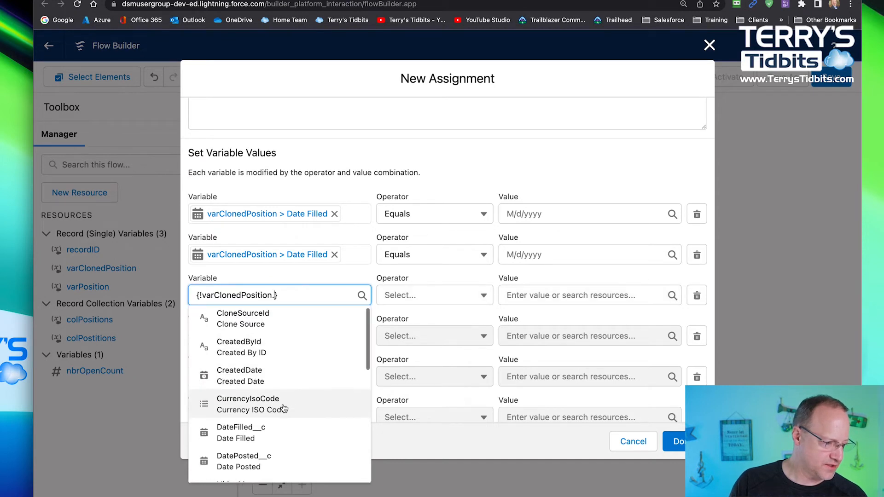
pyautogui.click(256, 406)
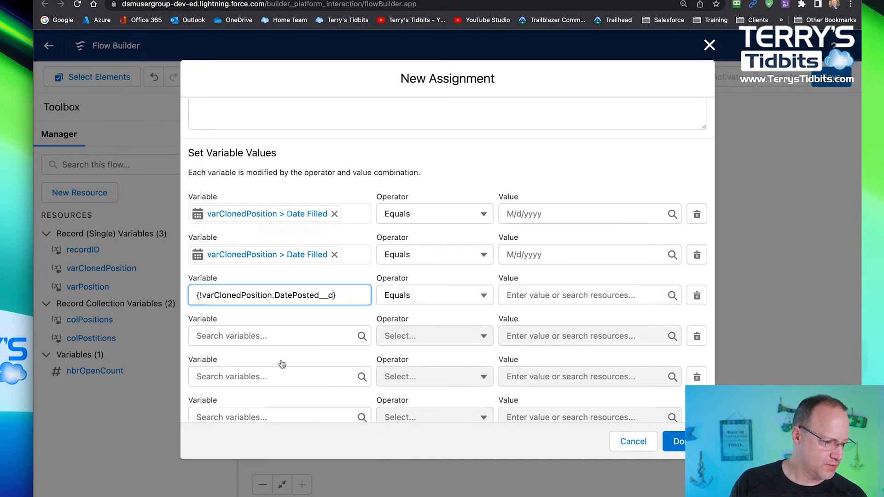
# - Set the fourth row's variable to the HiringManager__c field of varClonedPosition
pyautogui.click(276, 339)
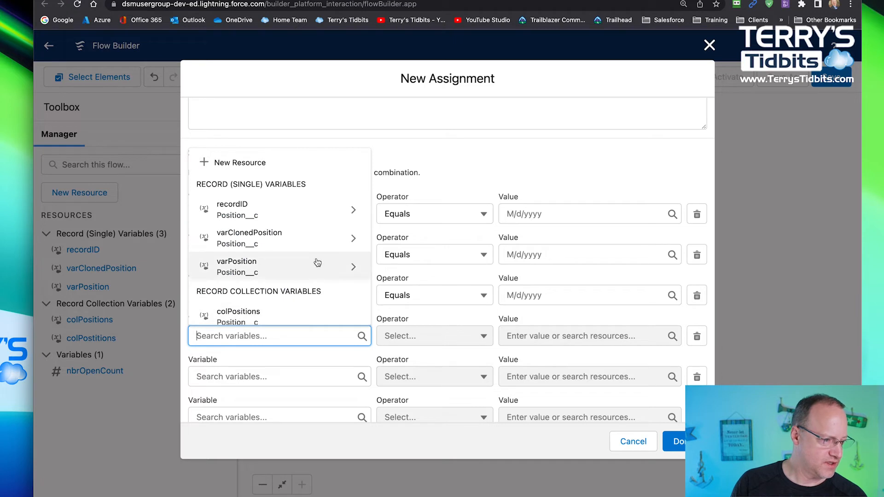
pyautogui.click(317, 239)
pyautogui.scroll(-3, 313, 311)
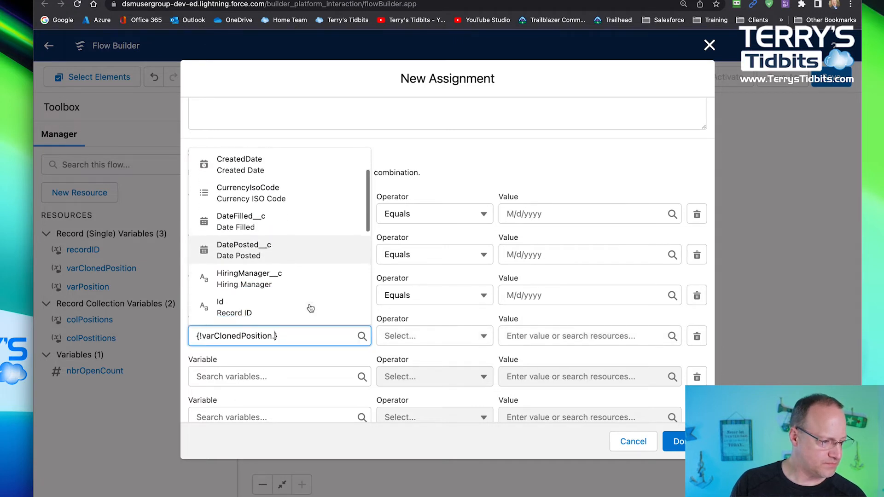
pyautogui.click(295, 262)
# - Set the fifth row's variable to the Name (Position Name) field of varClonedPosition
pyautogui.click(281, 374)
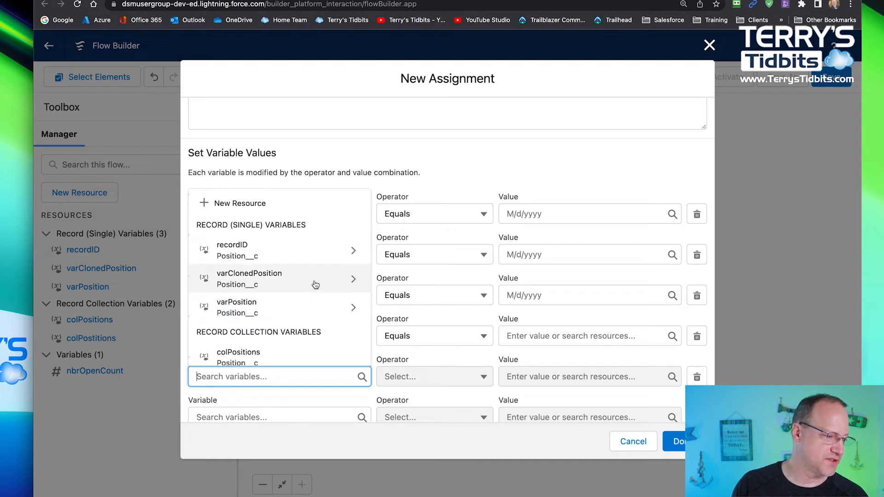
pyautogui.click(316, 282)
pyautogui.scroll(-3, 297, 322)
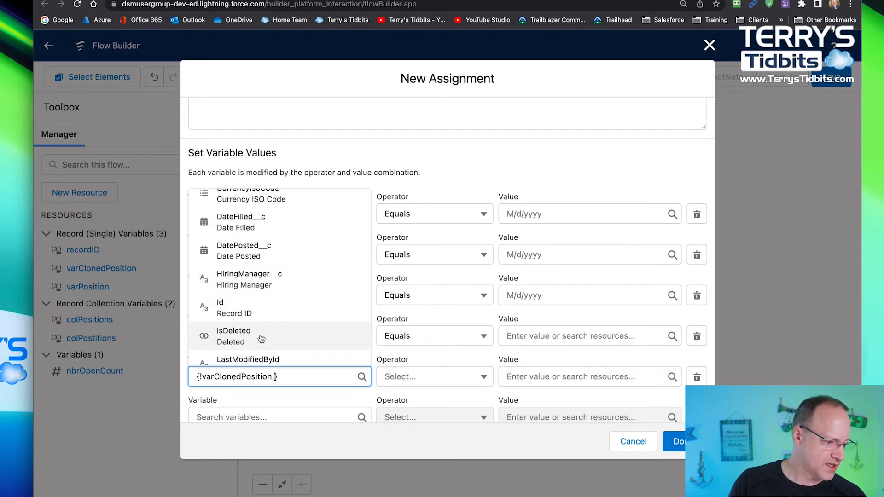
pyautogui.scroll(-3, 271, 325)
pyautogui.scroll(-3, 274, 324)
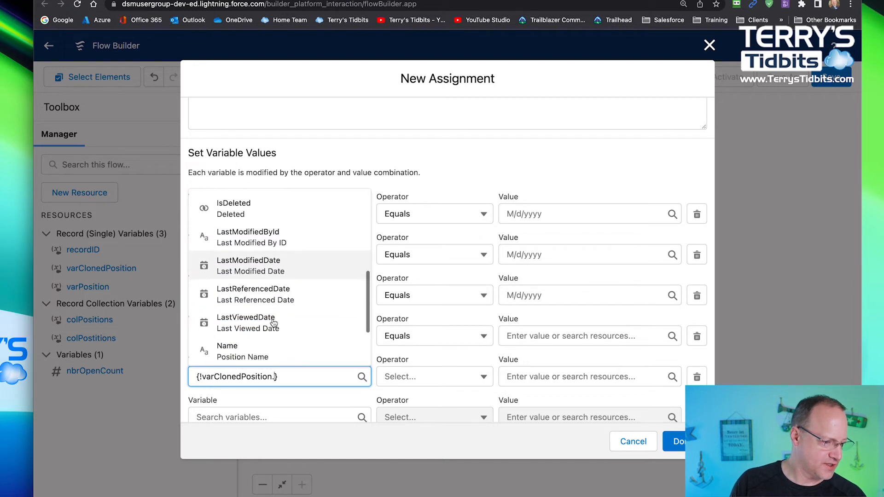
pyautogui.click(259, 304)
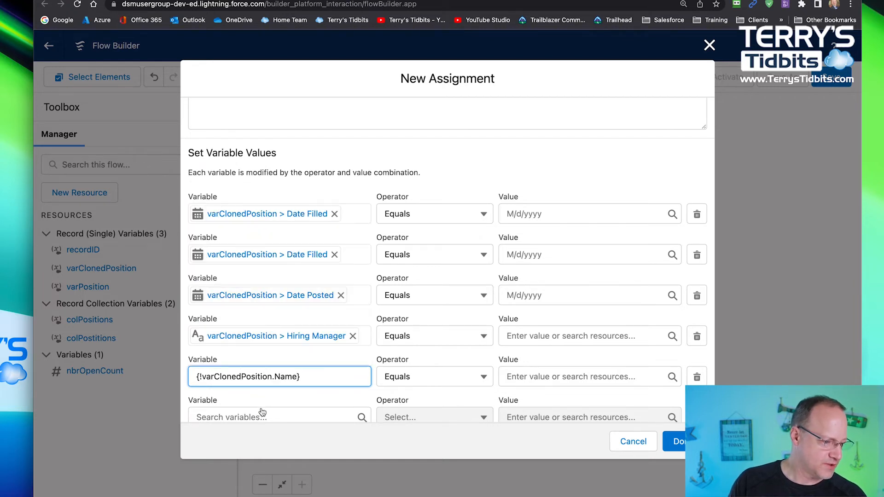
# - Set the sixth row's variable to the OwnerId field of varClonedPosition
pyautogui.scroll(-1, 260, 412)
pyautogui.click(273, 377)
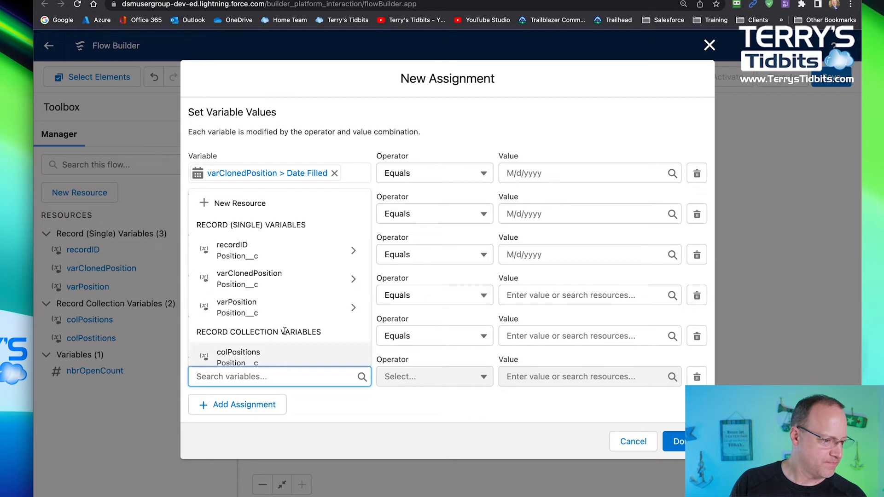
pyautogui.click(284, 278)
pyautogui.scroll(-5, 302, 314)
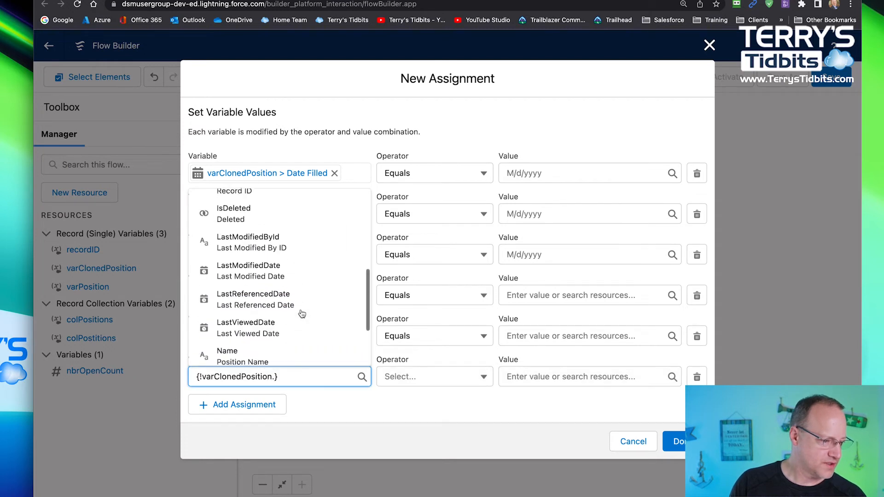
pyautogui.scroll(-2, 299, 314)
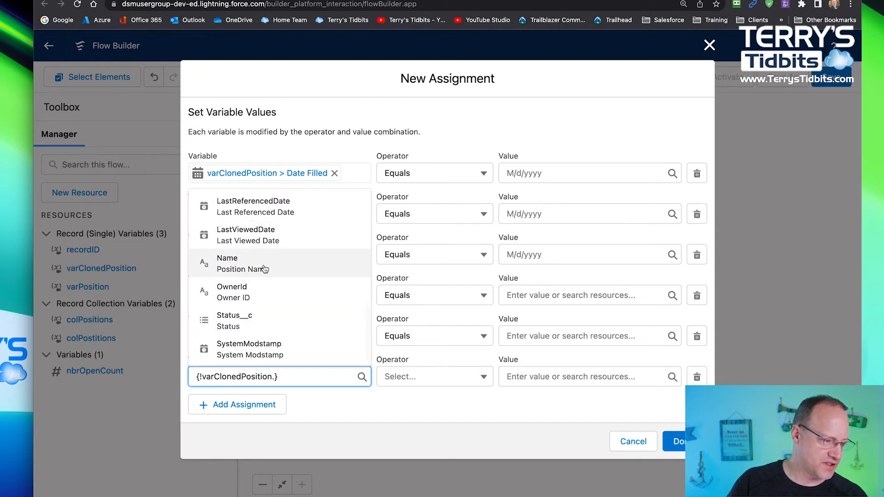
pyautogui.click(254, 293)
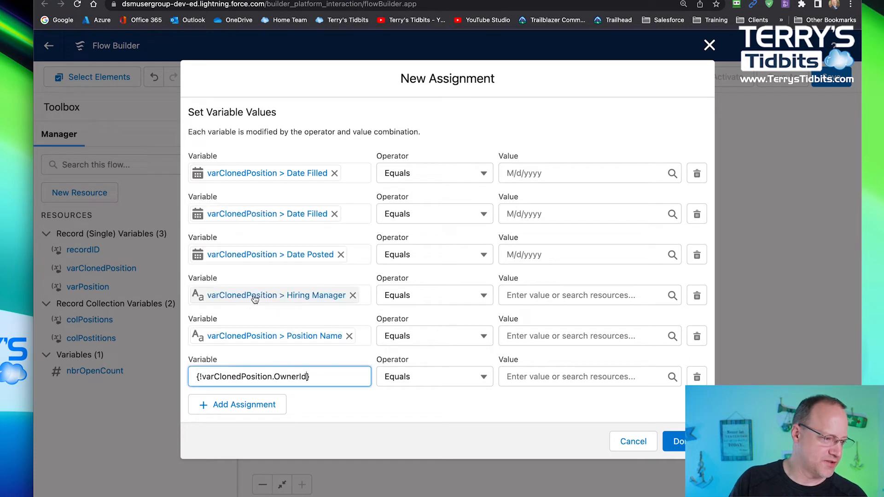
# - Add a seventh assignment row with the Status__c field of varClonedPosition as its variable
pyautogui.click(221, 404)
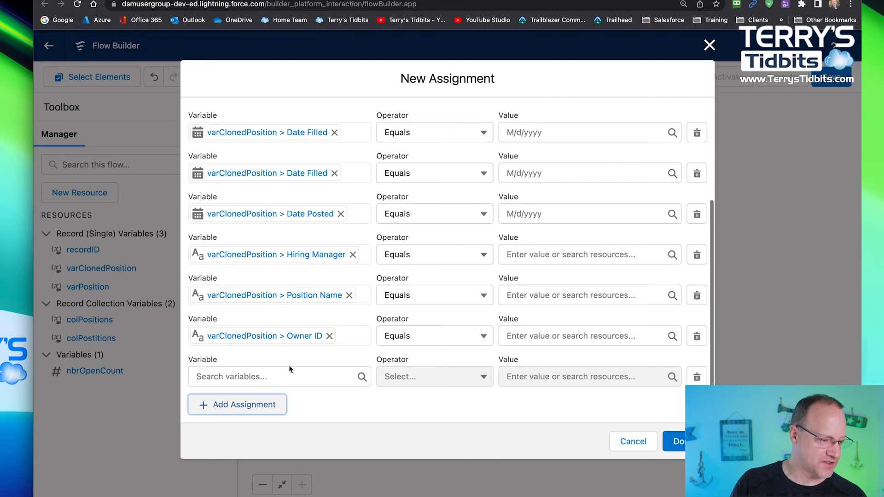
pyautogui.click(291, 376)
pyautogui.click(294, 273)
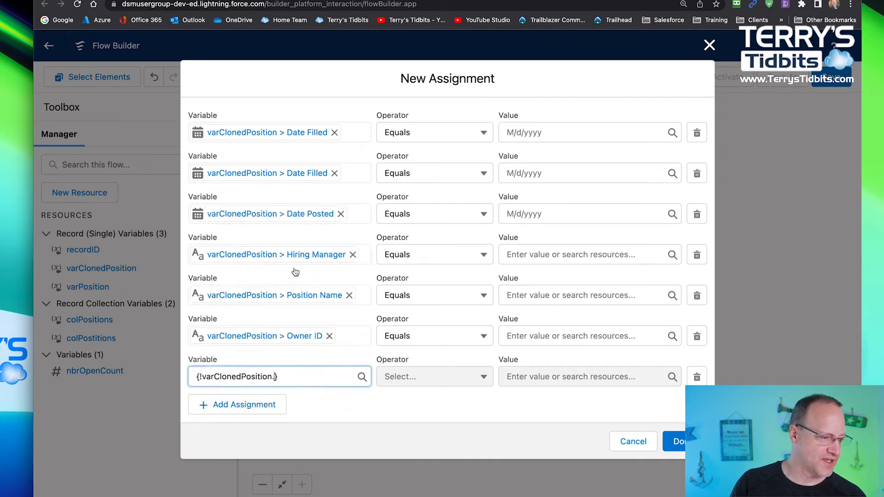
pyautogui.scroll(-5, 315, 319)
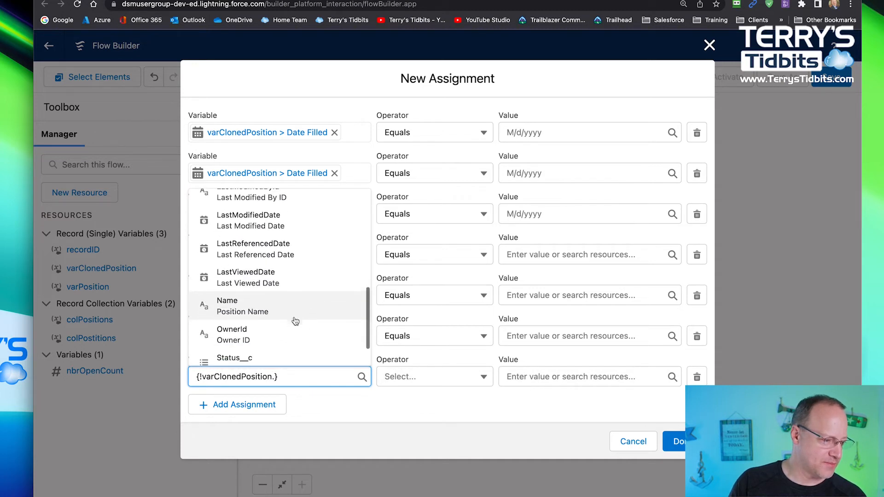
pyautogui.scroll(-1, 277, 325)
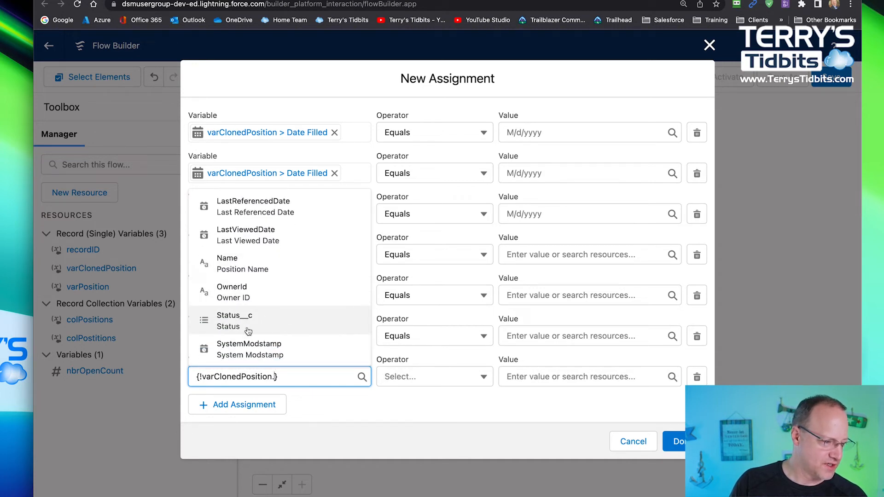
pyautogui.click(248, 331)
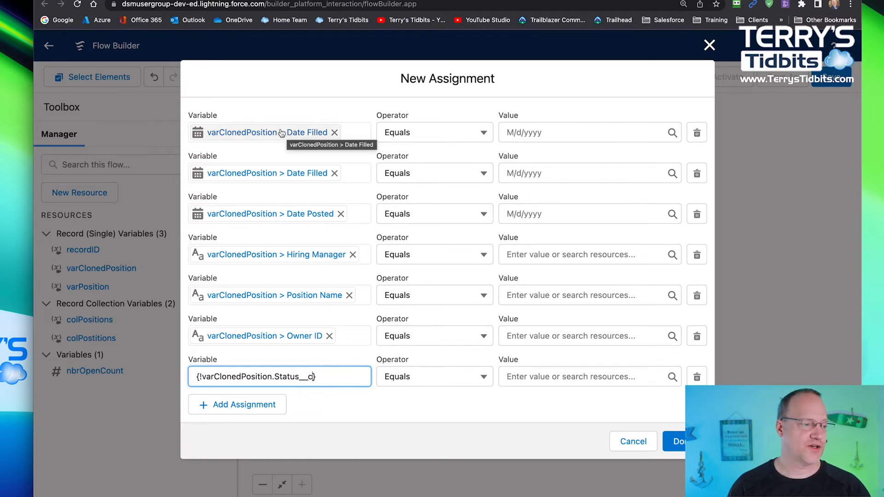
pyautogui.click(557, 135)
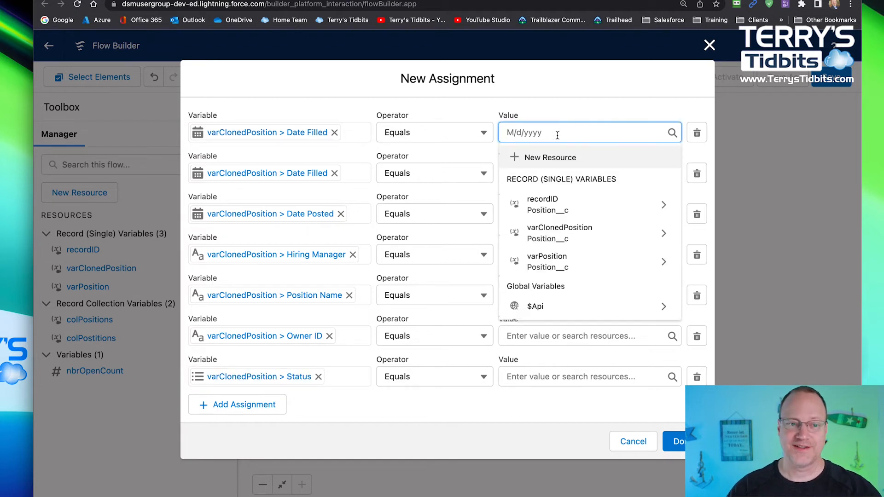
pyautogui.scroll(-3, 571, 226)
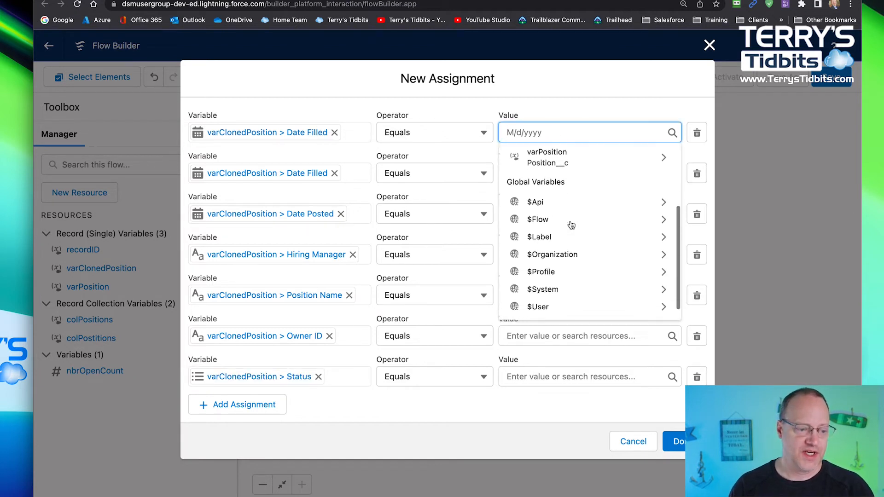
pyautogui.scroll(3, 564, 175)
pyautogui.click(554, 102)
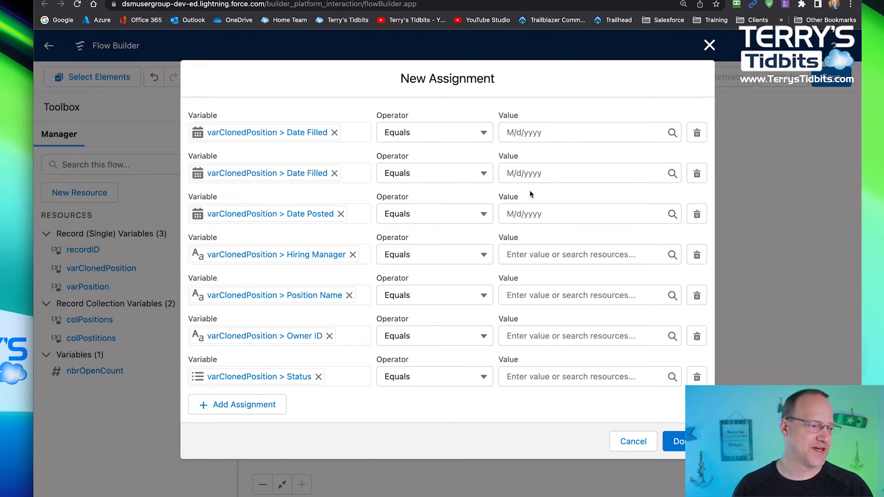
# - Delete the duplicate Date Filled row and set the value of the Date Posted row to $Flow.CurrentDate
pyautogui.click(697, 174)
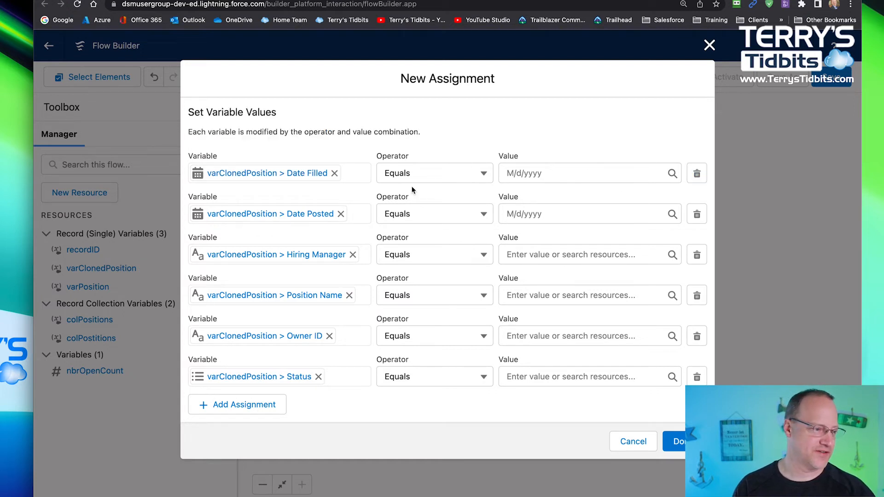
pyautogui.click(558, 214)
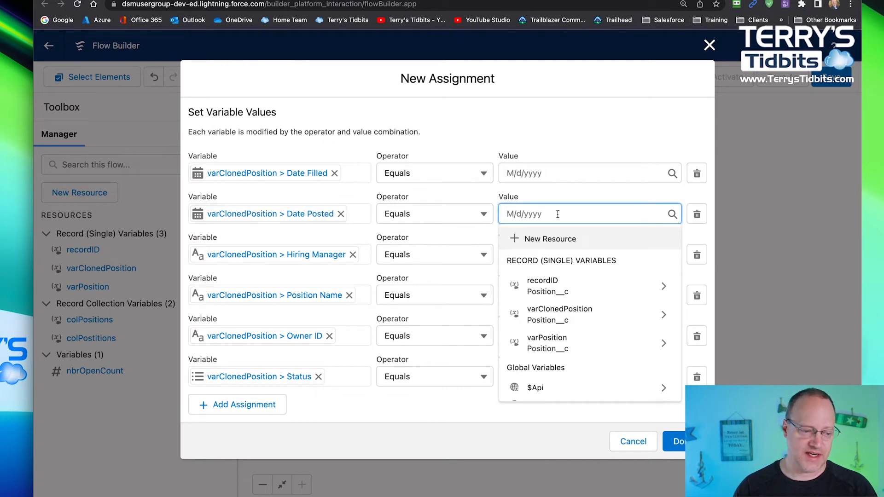
pyautogui.scroll(-3, 589, 322)
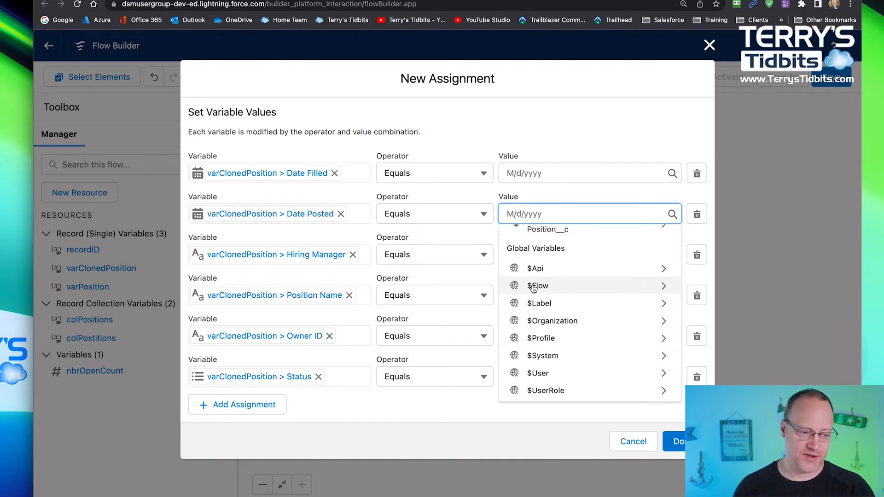
pyautogui.click(662, 288)
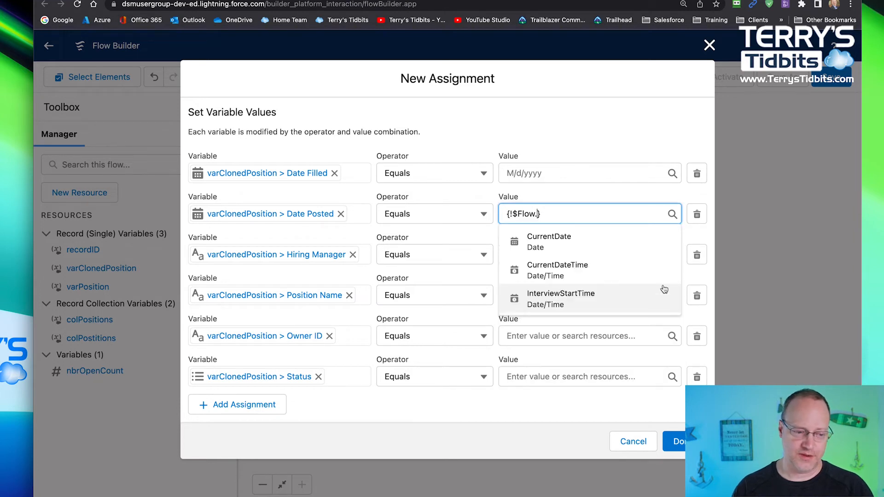
pyautogui.click(562, 240)
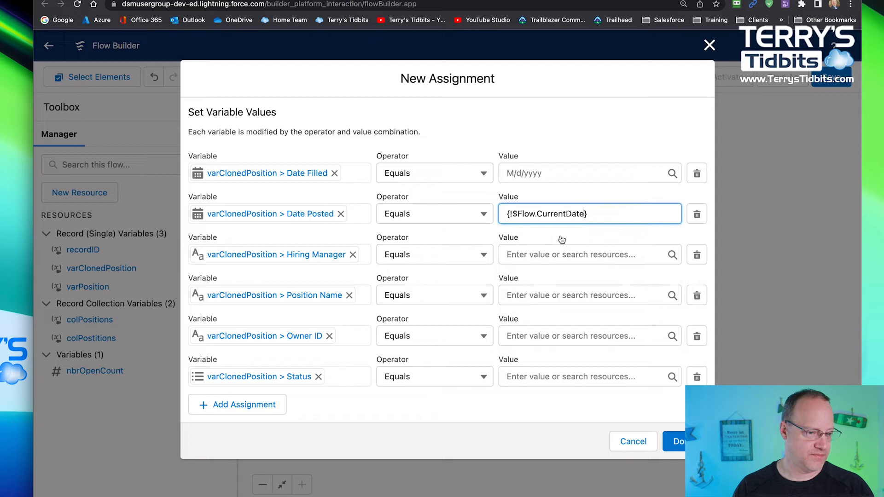
# - Set the value of the Hiring Manager row to the HiringManager__c field of recordID
pyautogui.click(529, 255)
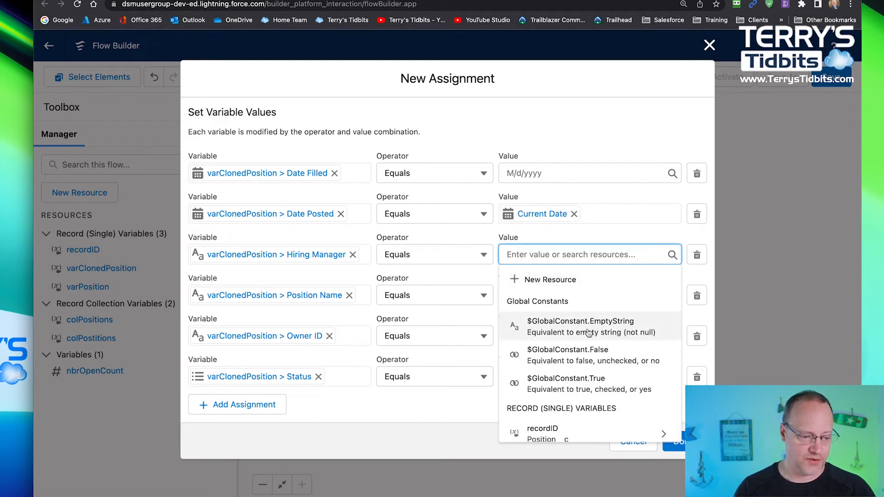
pyautogui.scroll(-5, 548, 304)
pyautogui.scroll(1, 551, 290)
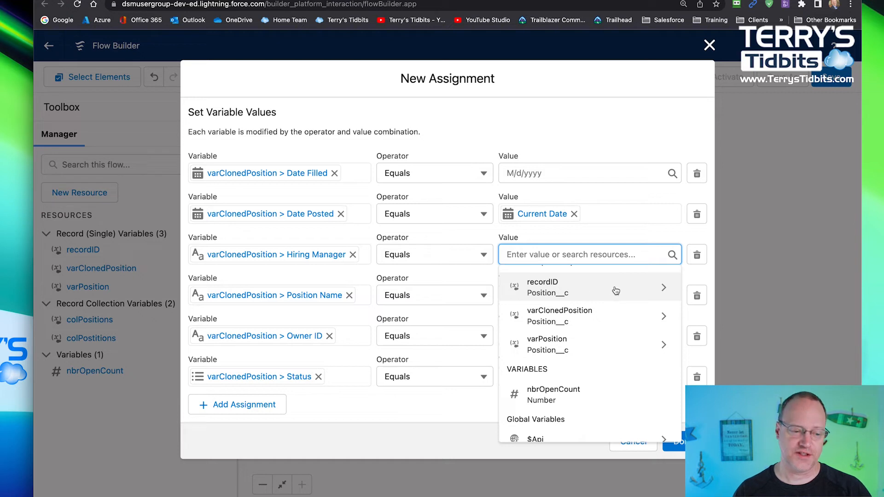
pyautogui.click(664, 288)
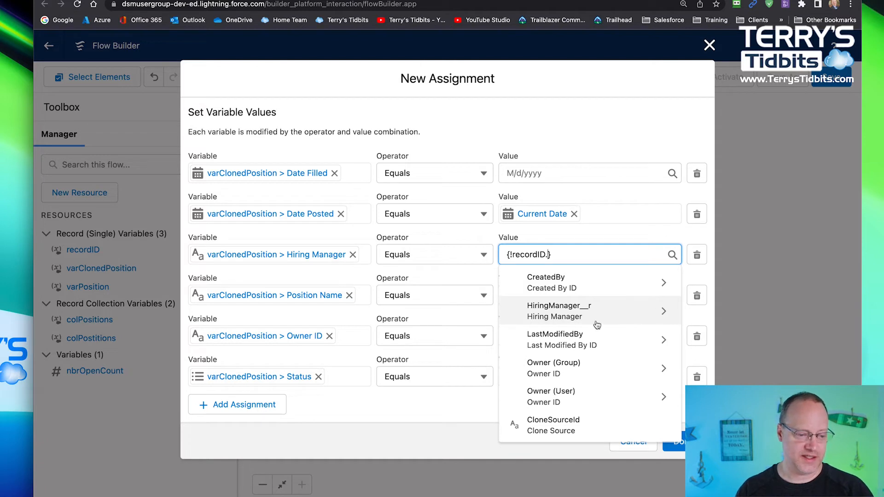
pyautogui.scroll(-5, 596, 322)
pyautogui.scroll(-1, 584, 335)
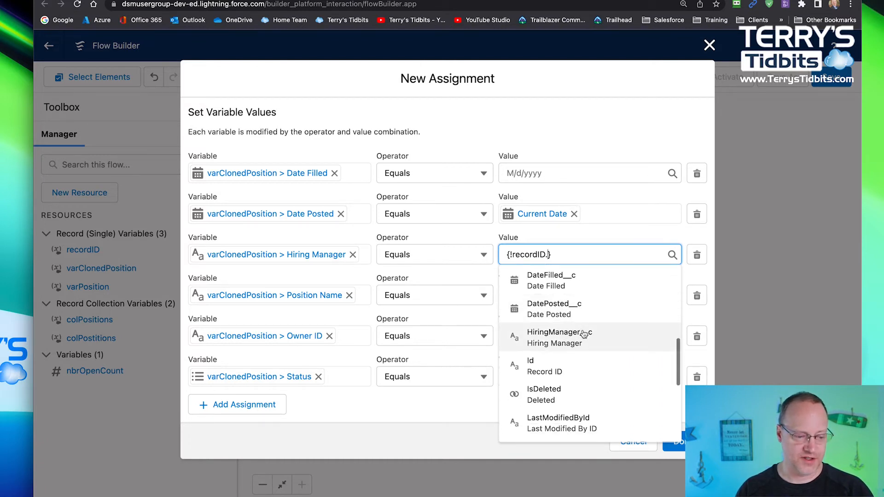
pyautogui.scroll(5, 569, 337)
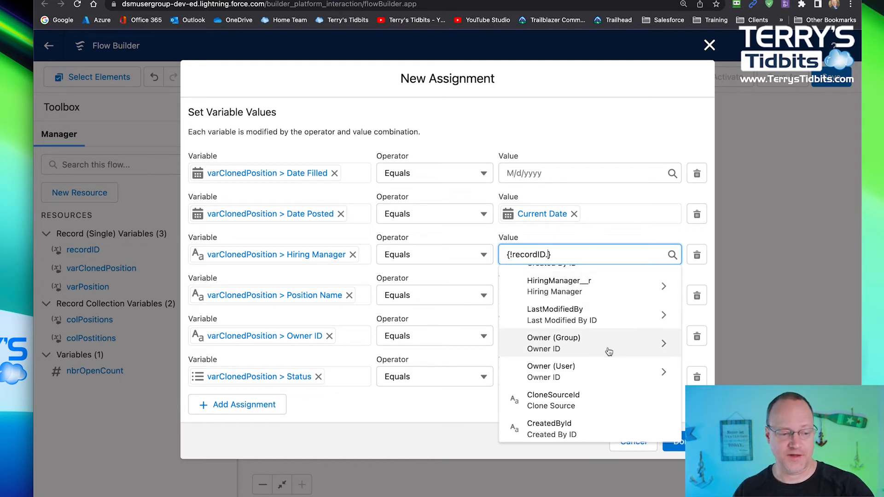
pyautogui.scroll(-5, 608, 351)
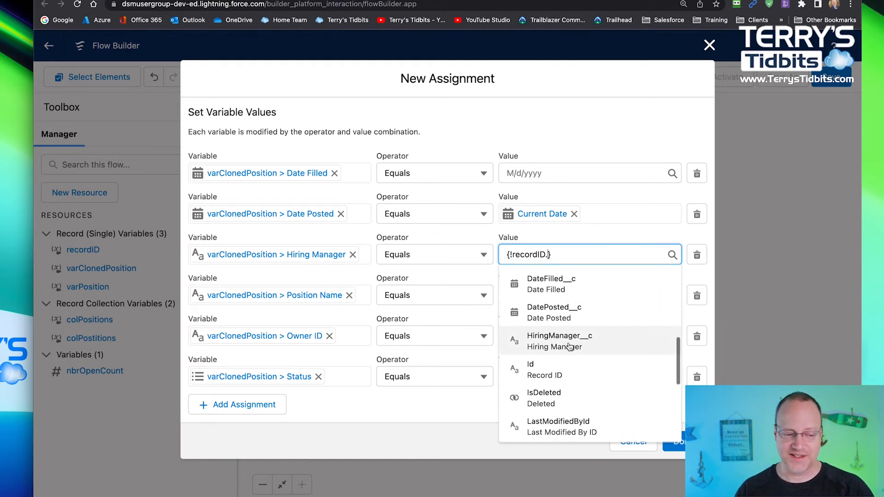
pyautogui.click(564, 340)
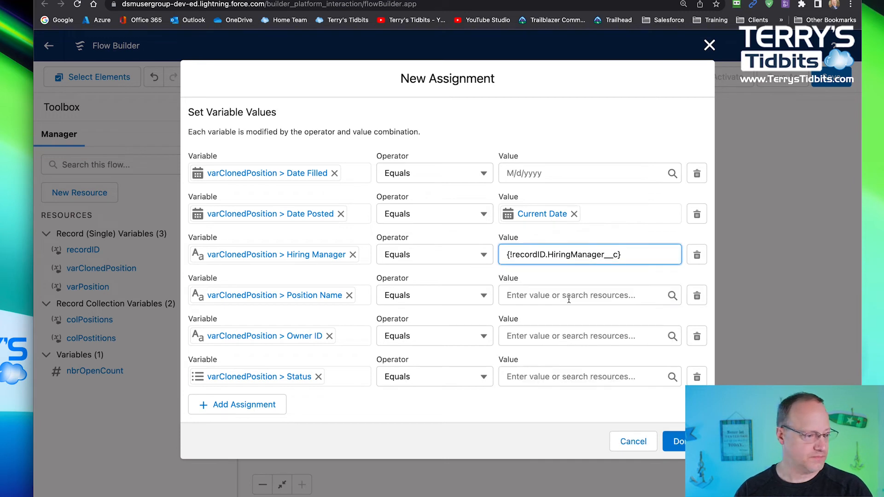
# - Set the value of the Position Name row to the Name field of recordID
pyautogui.click(548, 294)
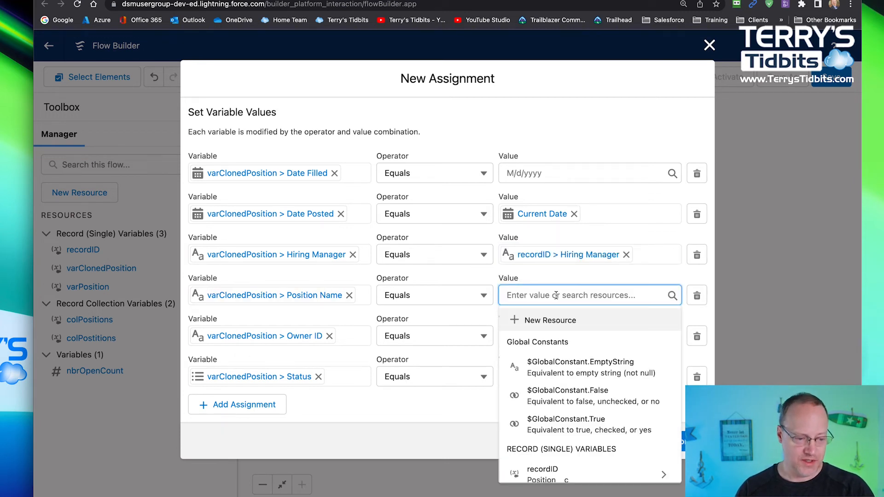
pyautogui.scroll(-2, 604, 404)
pyautogui.scroll(-3, 595, 396)
pyautogui.scroll(2, 579, 359)
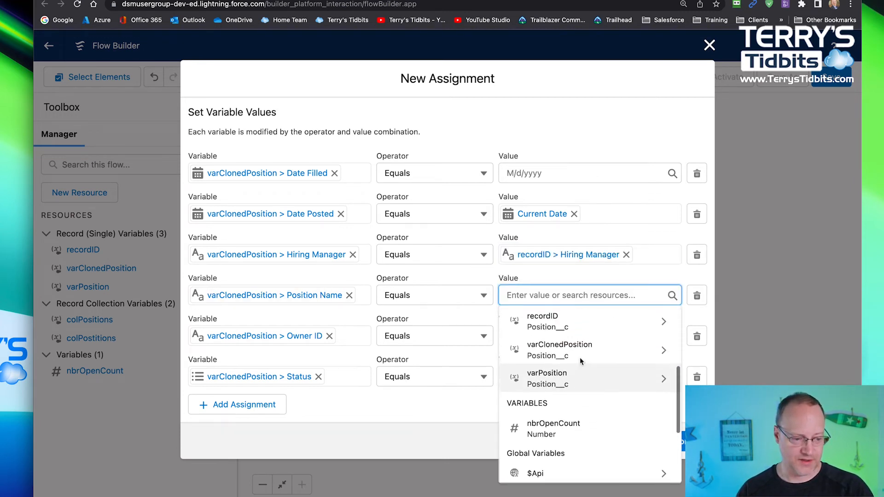
pyautogui.click(577, 341)
pyautogui.scroll(-3, 585, 440)
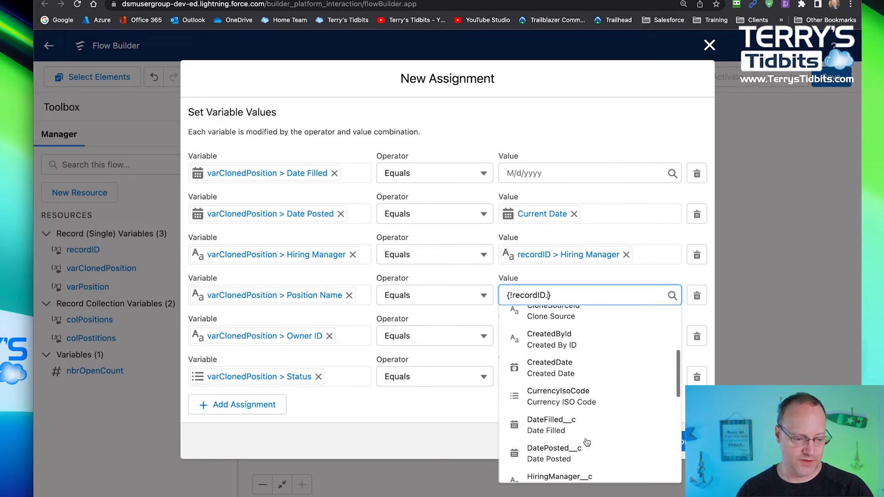
pyautogui.scroll(-2, 587, 443)
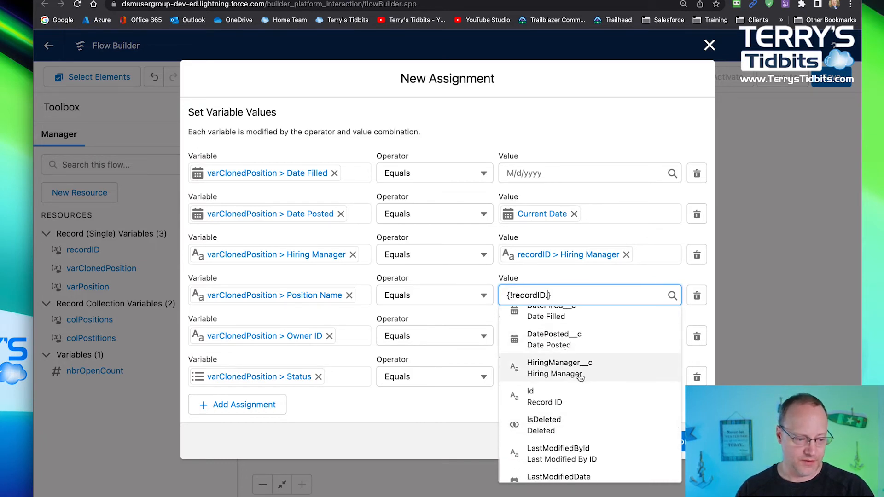
pyautogui.scroll(-1, 577, 426)
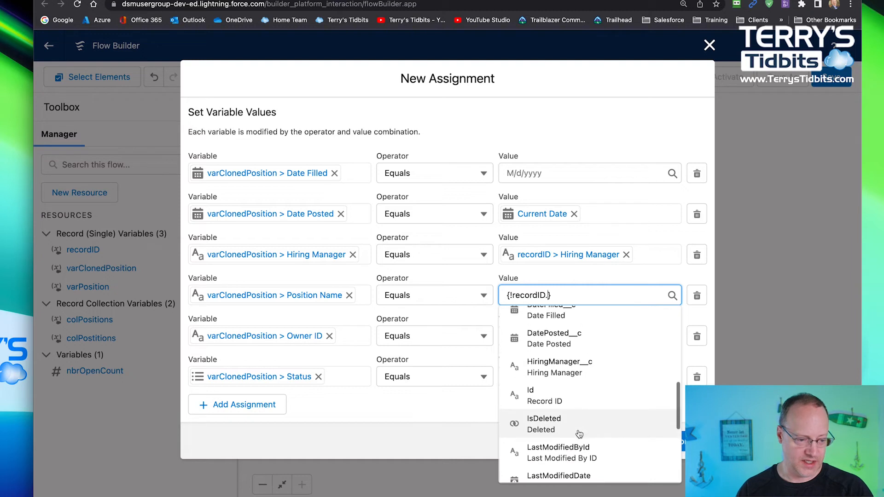
pyautogui.scroll(-5, 579, 434)
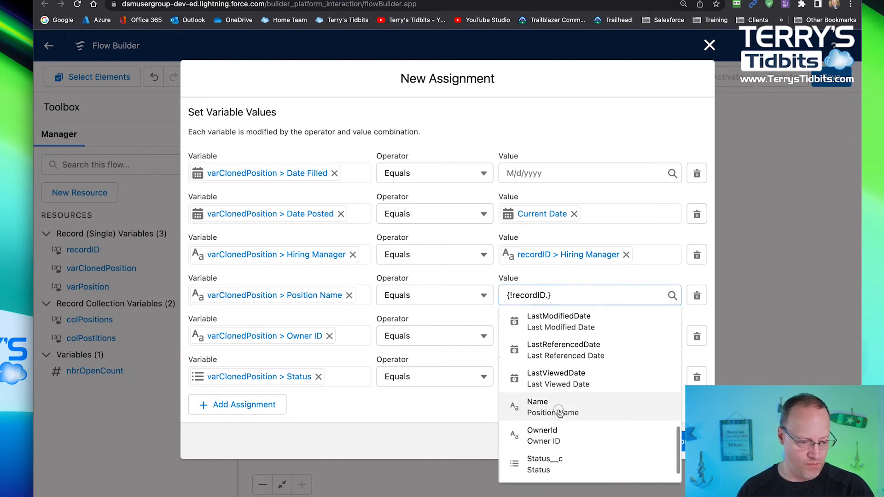
pyautogui.click(561, 412)
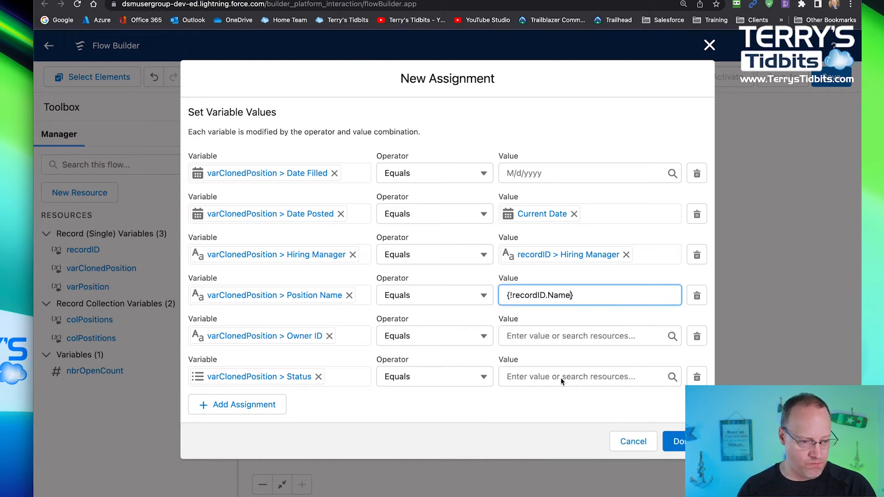
# - Set the value of the Owner ID row to the OwnerId field of recordID
pyautogui.click(537, 328)
pyautogui.scroll(-1, 555, 306)
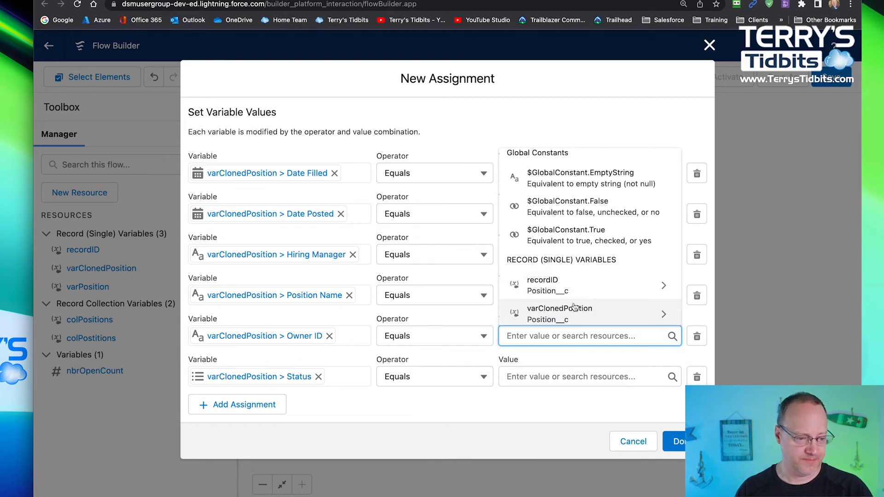
pyautogui.scroll(-2, 578, 283)
pyautogui.scroll(-2, 579, 281)
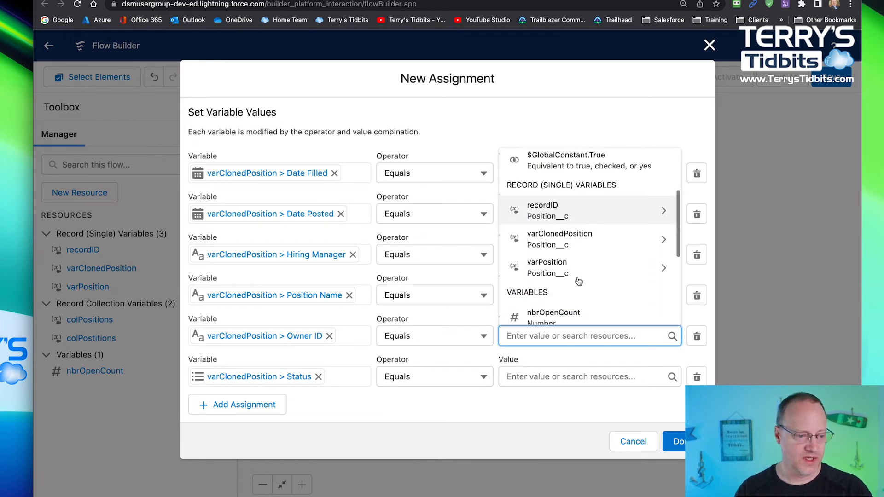
pyautogui.click(561, 196)
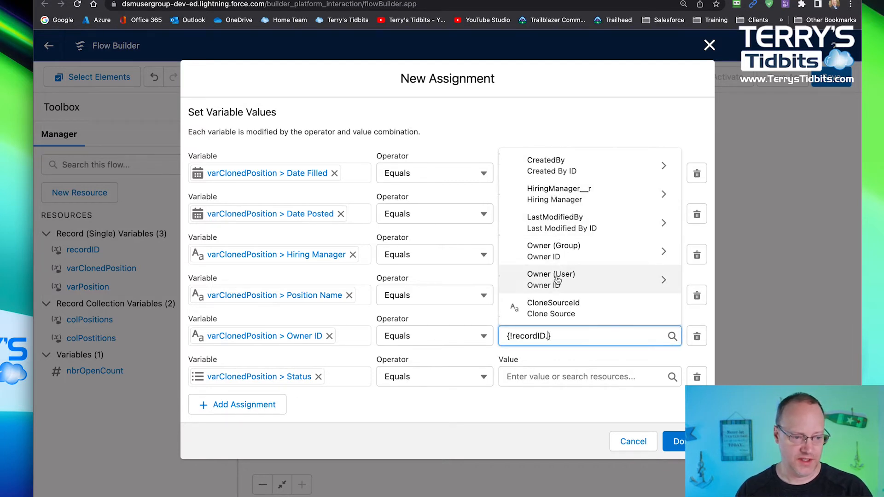
pyautogui.scroll(-5, 555, 282)
pyautogui.scroll(-10, 558, 286)
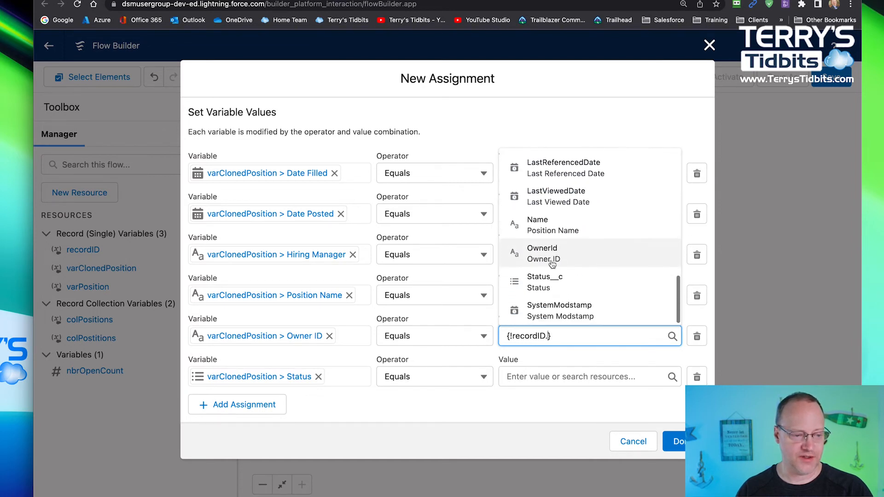
pyautogui.click(546, 254)
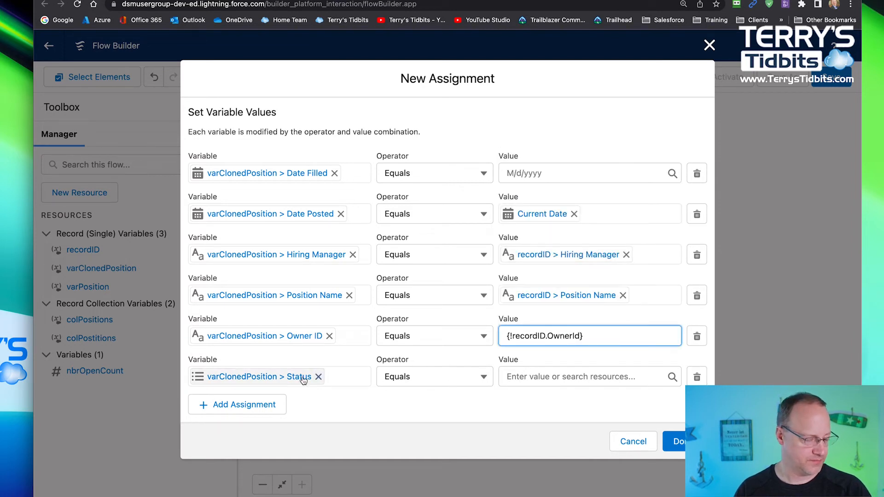
# - Set the value of the Status row to the picklist value Open and finish the assignment element
pyautogui.click(569, 376)
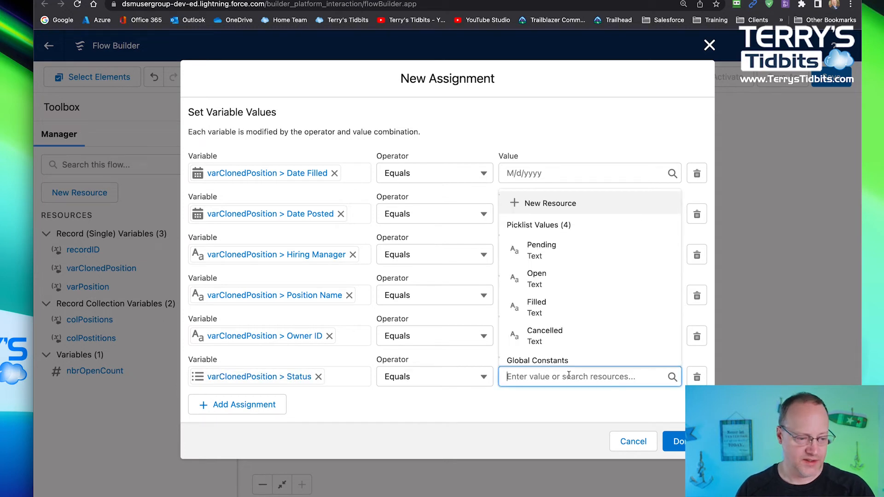
pyautogui.click(546, 279)
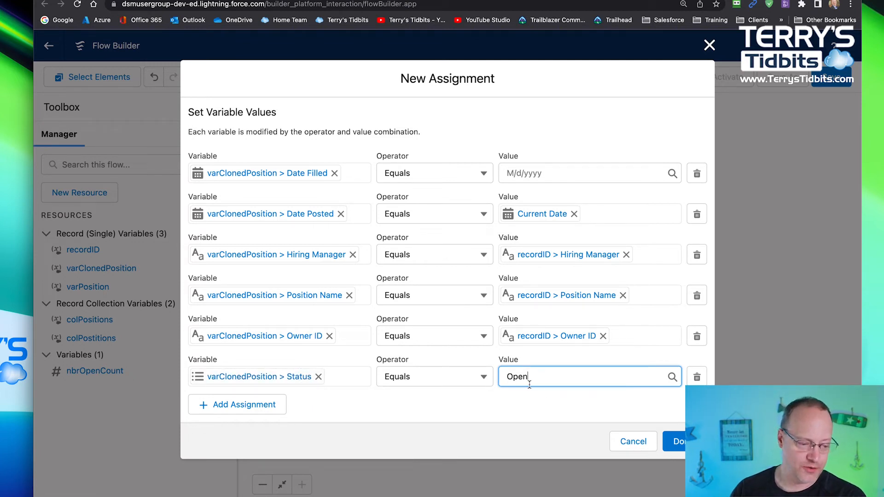
pyautogui.click(677, 442)
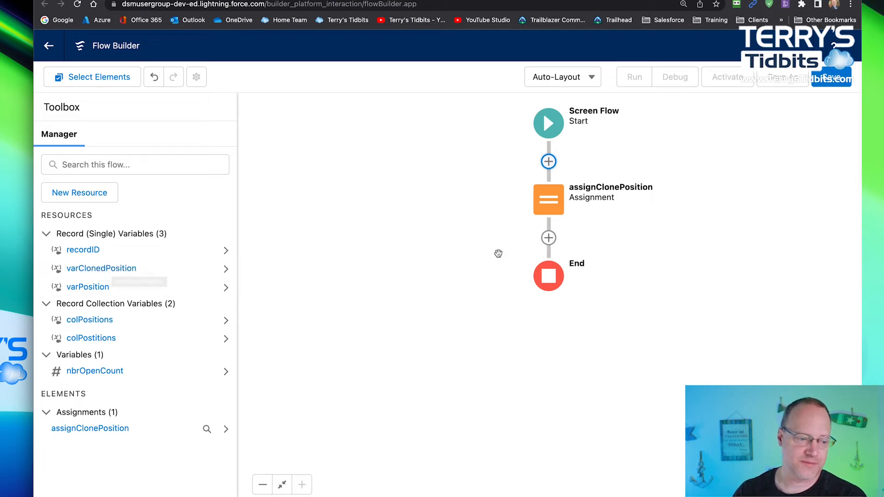
# - Add a Create Records element between the assignClonePosition assignment and the end of the flow
pyautogui.click(549, 238)
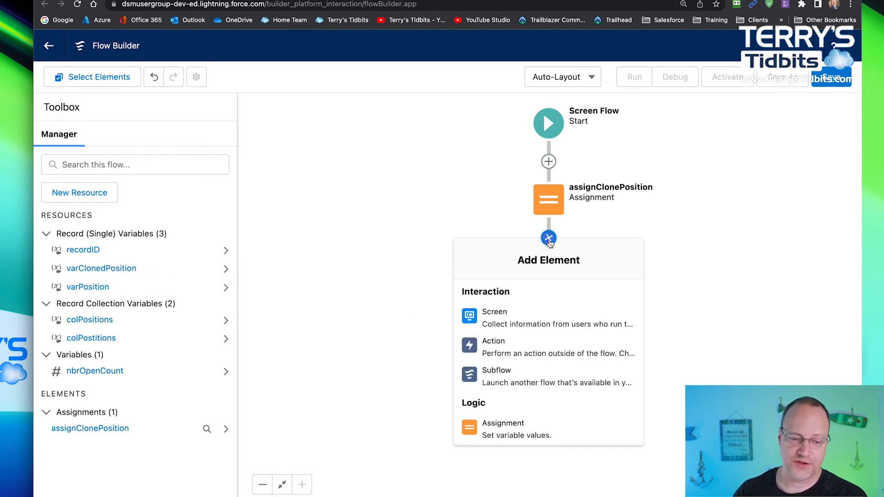
pyautogui.scroll(-3, 556, 351)
pyautogui.scroll(-3, 556, 351)
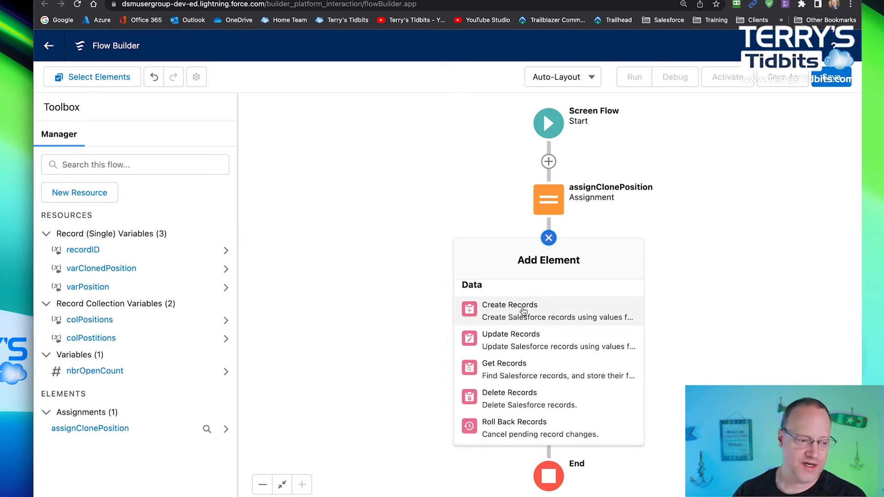
pyautogui.click(508, 309)
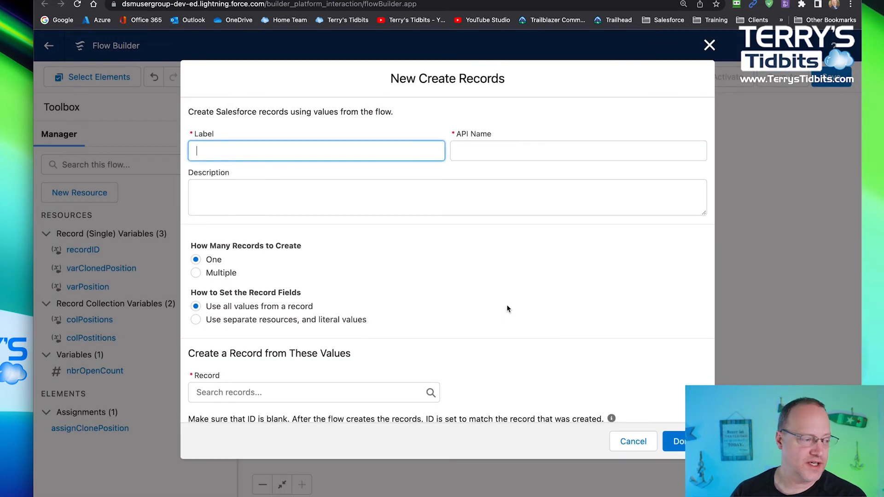
# - Label the new Create Records element createClonedPosition and use the same API name
pyautogui.write('create')
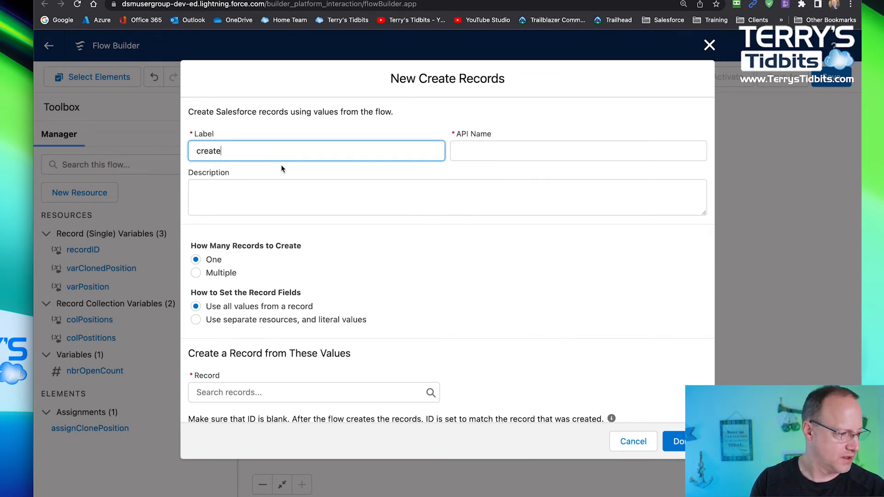
pyautogui.write('ClonedPo')
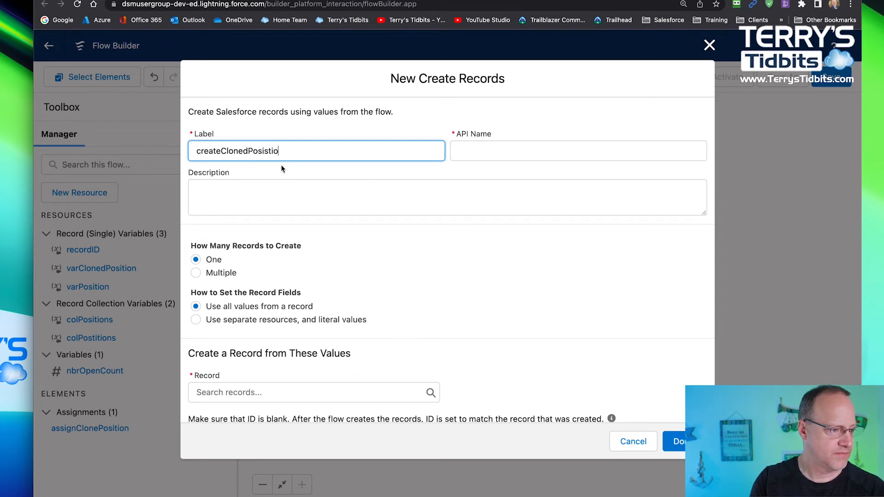
pyautogui.write('sition')
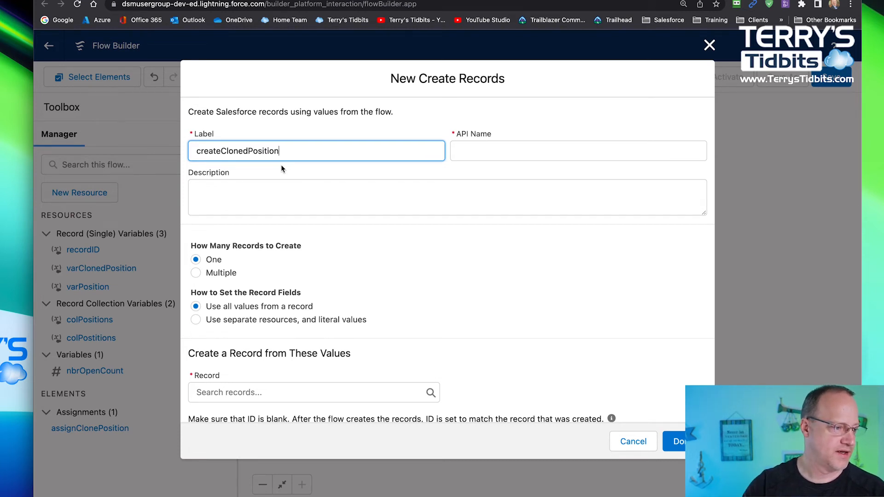
pyautogui.press('Tab')
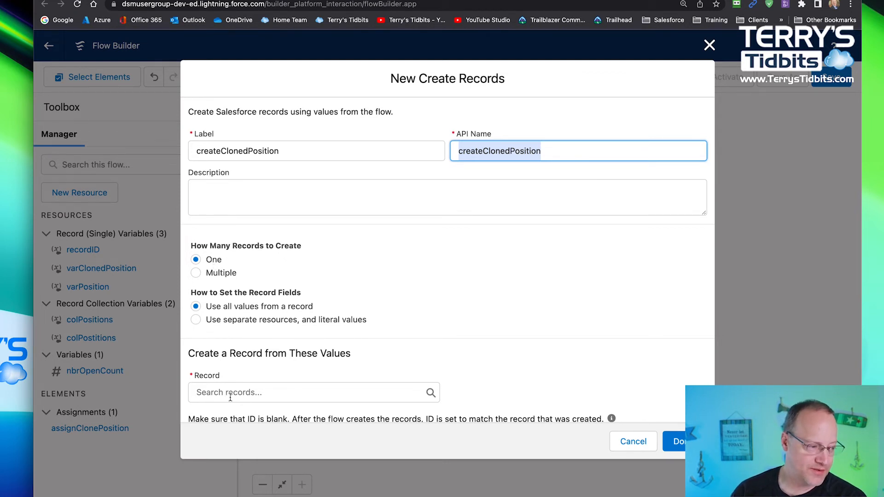
# - Switch the element to creating multiple records, view the available record collections, and switch back to one record
pyautogui.scroll(-1, 231, 396)
pyautogui.click(232, 382)
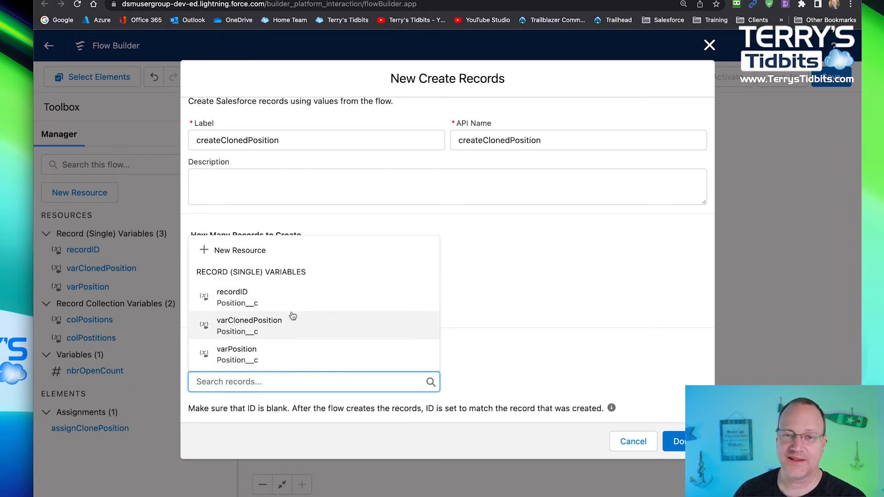
pyautogui.click(496, 267)
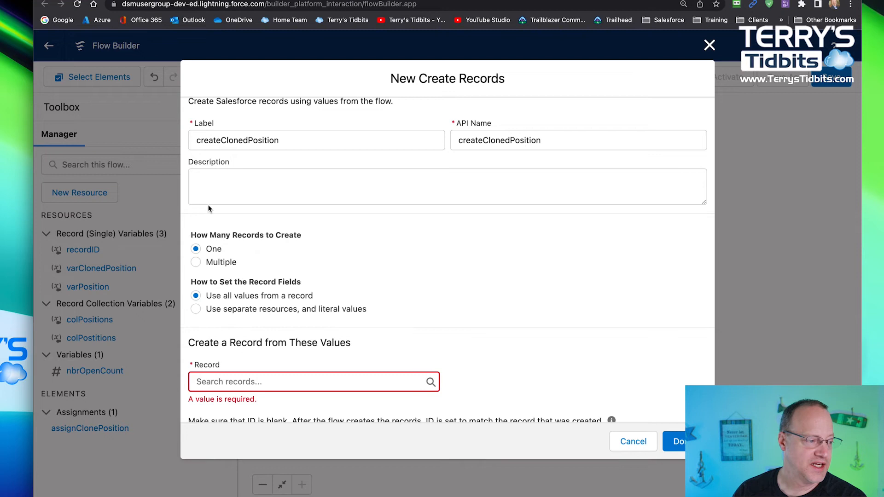
pyautogui.click(203, 263)
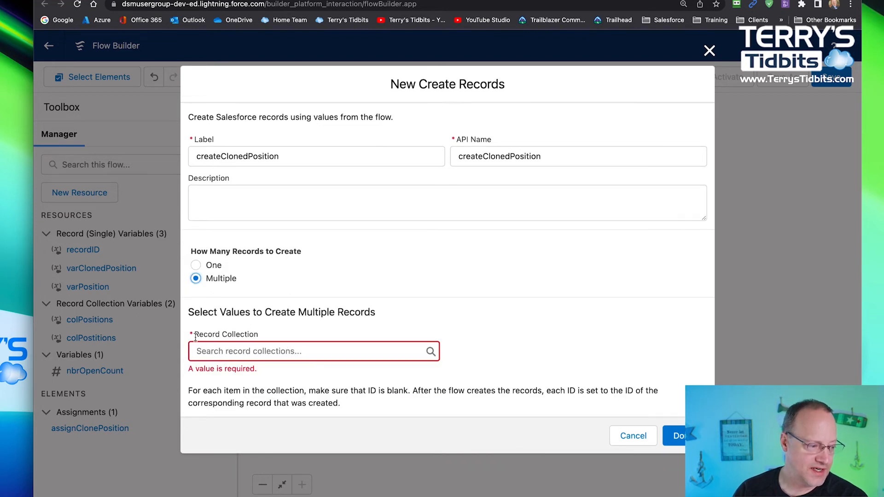
pyautogui.click(272, 352)
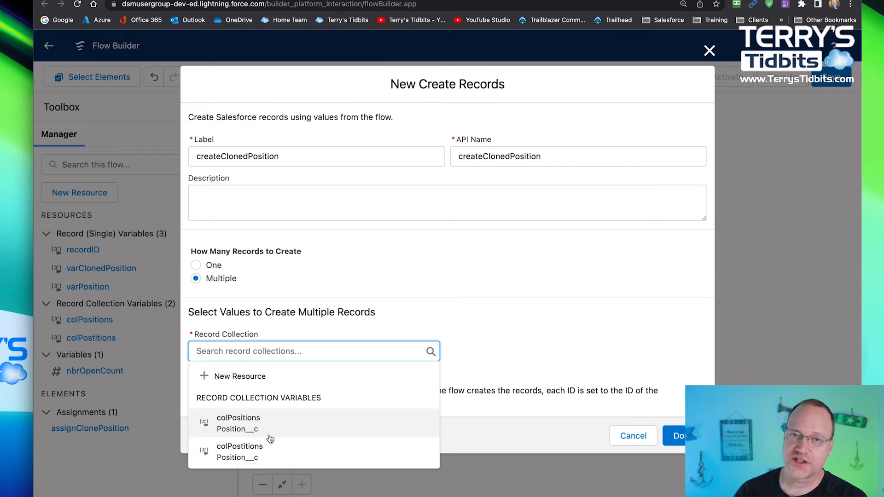
pyautogui.click(195, 265)
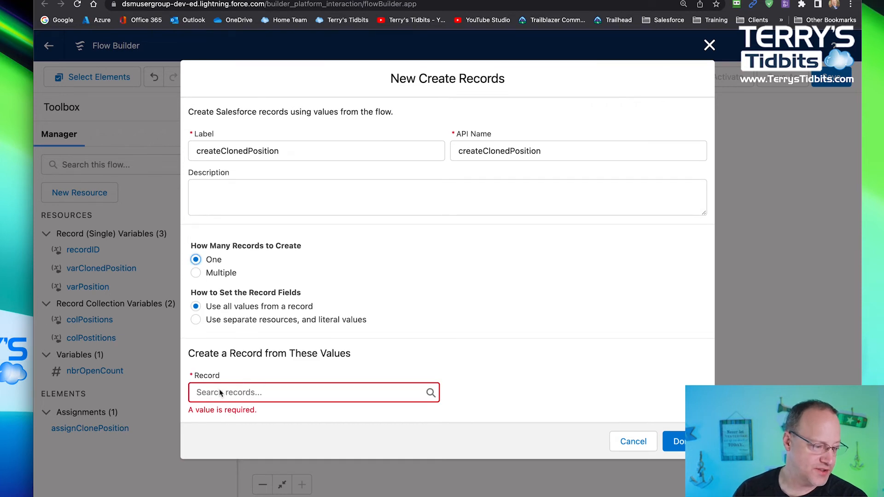
# - Choose varClonedPosition as the record whose values the new record is created from
pyautogui.click(250, 392)
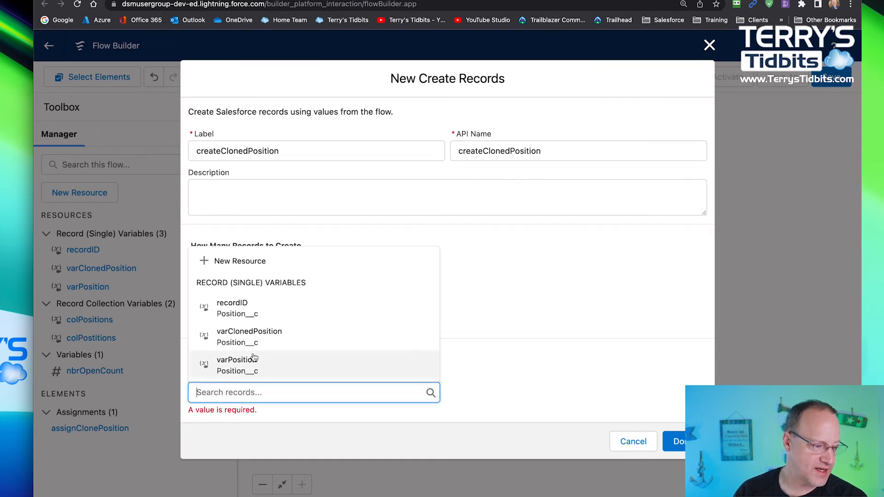
pyautogui.click(223, 337)
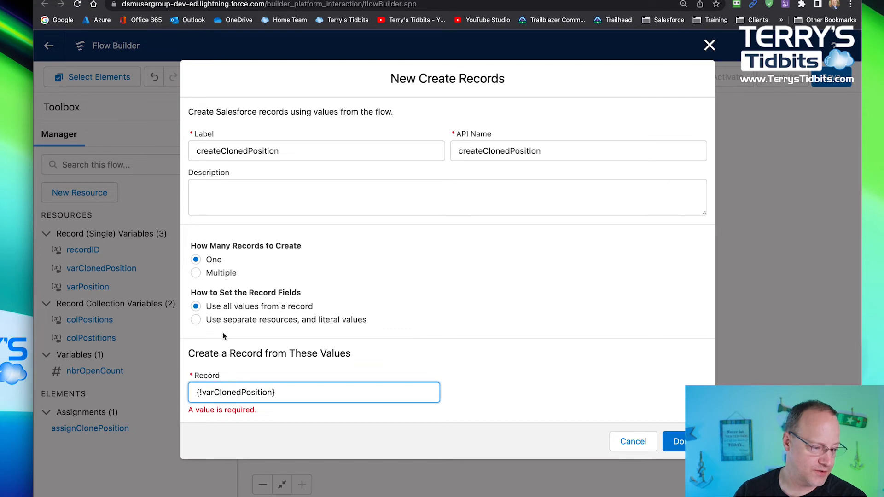
pyautogui.click(407, 336)
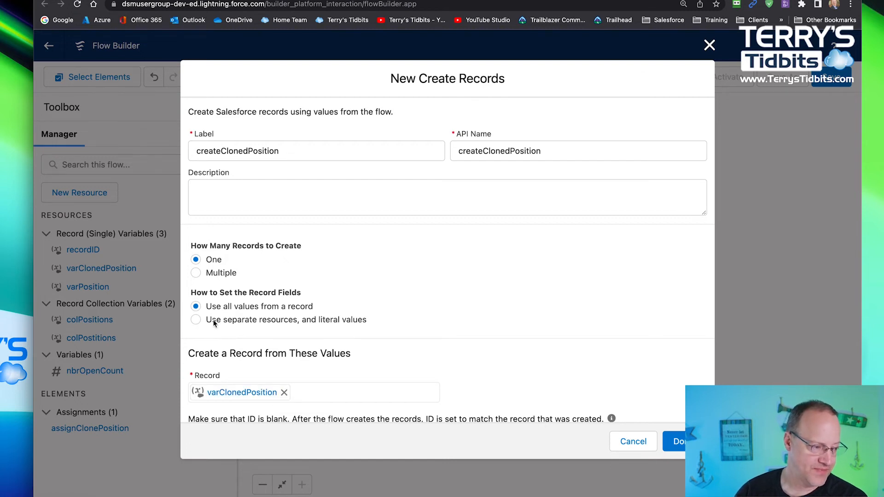
# - Set the record fields from separate resources and literal values, with Position as the object to create
pyautogui.click(196, 320)
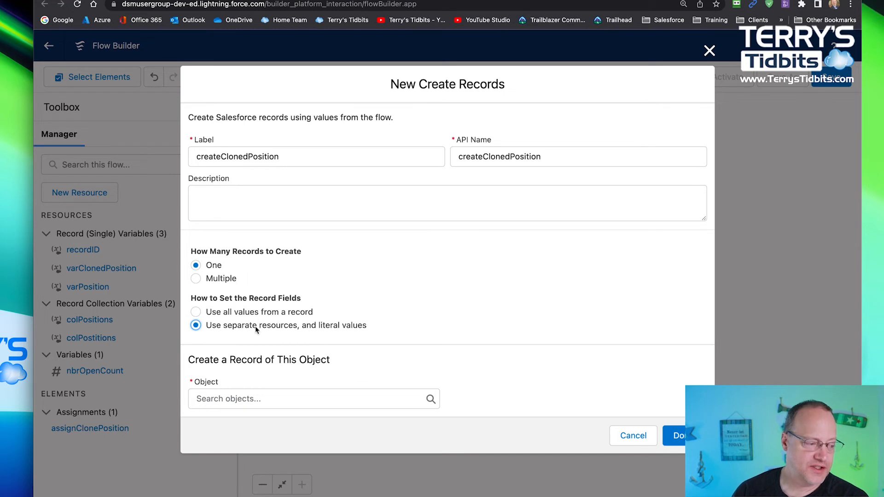
pyautogui.click(306, 397)
pyautogui.write('posi')
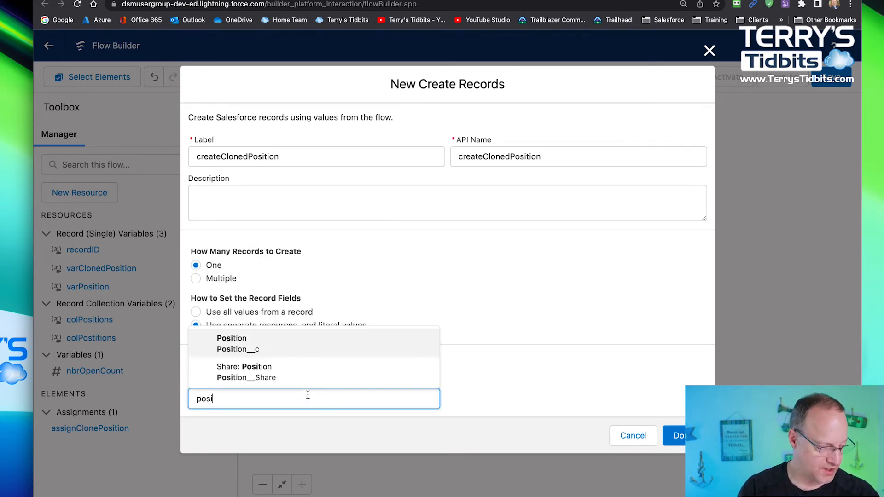
pyautogui.click(238, 353)
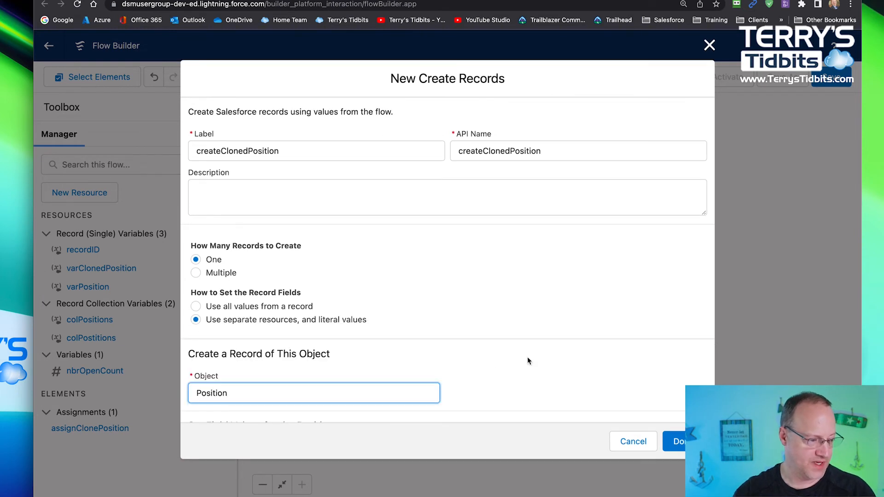
# - Add rows for the DateFilled__c, DatePosted__c and HiringManager__c fields to the Position's field values
pyautogui.scroll(-3, 516, 333)
pyautogui.scroll(-1, 516, 336)
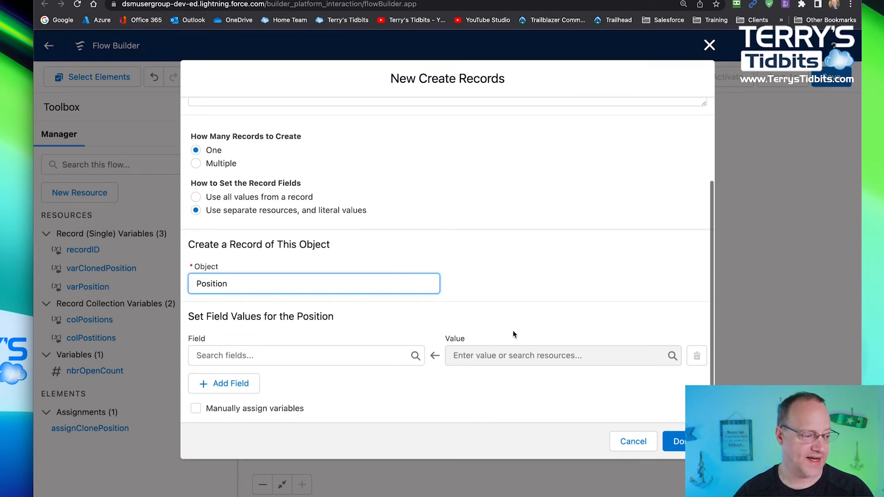
pyautogui.click(276, 358)
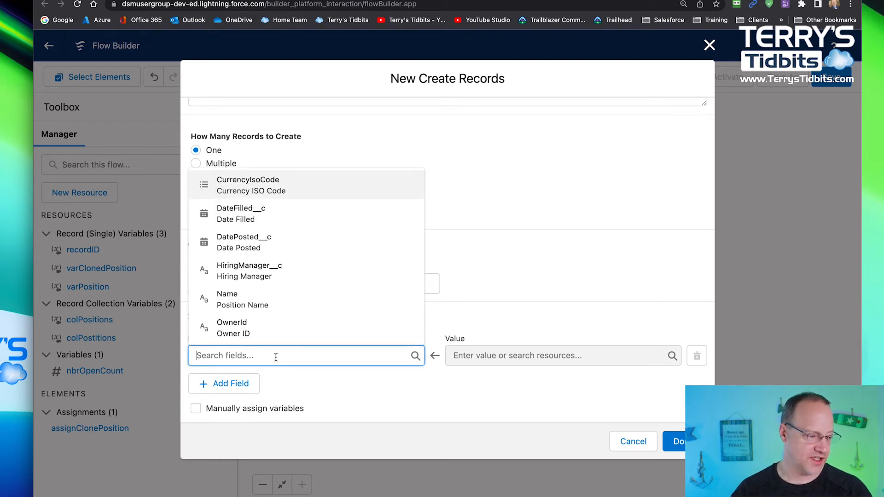
pyautogui.click(255, 216)
pyautogui.click(228, 384)
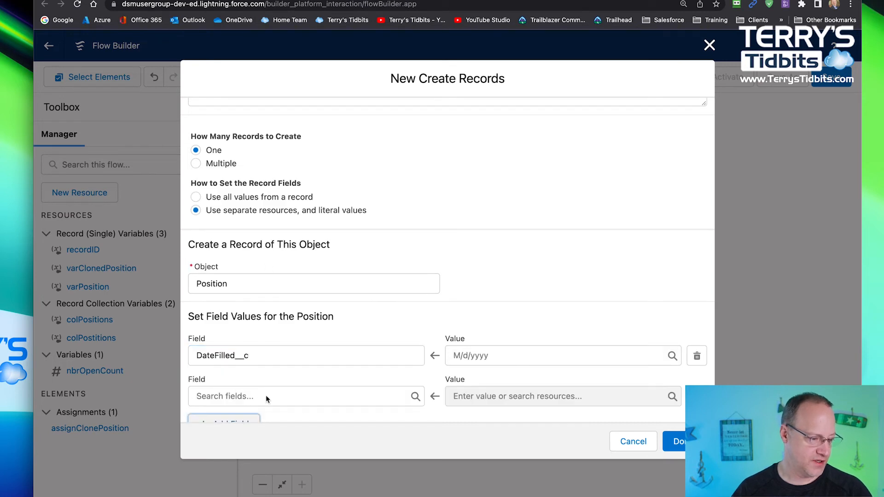
pyautogui.scroll(-1, 257, 368)
pyautogui.click(250, 355)
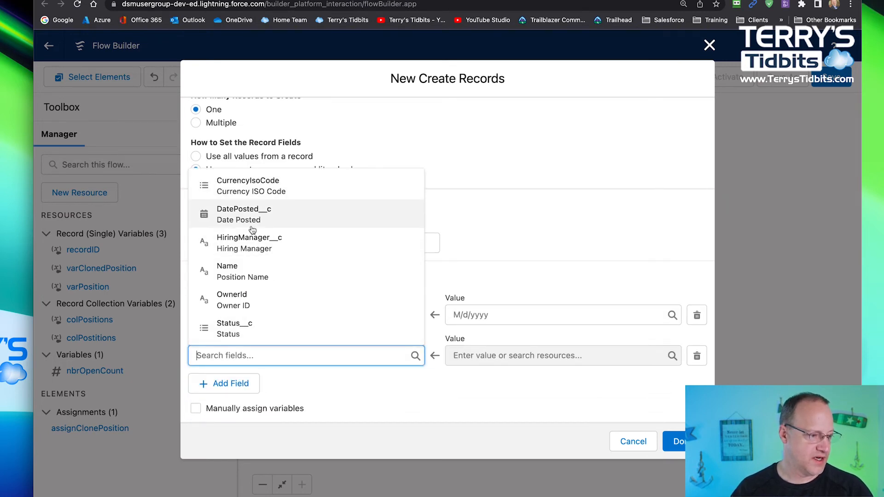
pyautogui.click(248, 215)
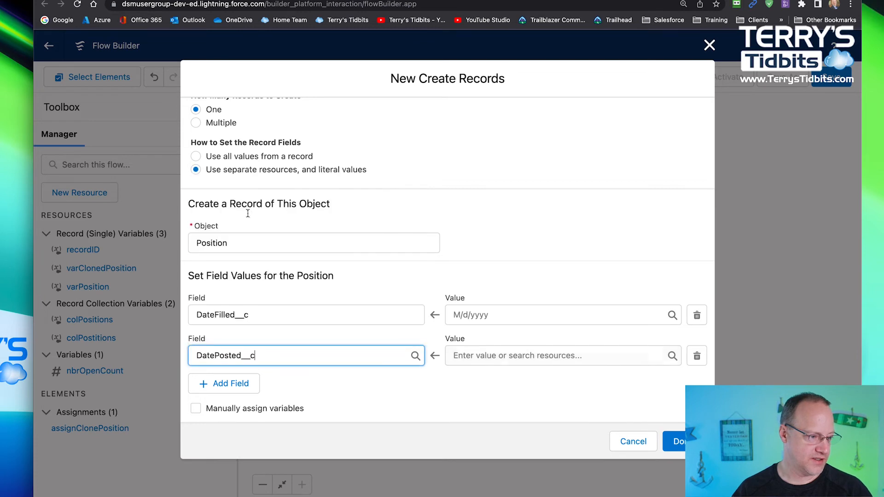
pyautogui.click(246, 377)
pyautogui.scroll(-1, 276, 348)
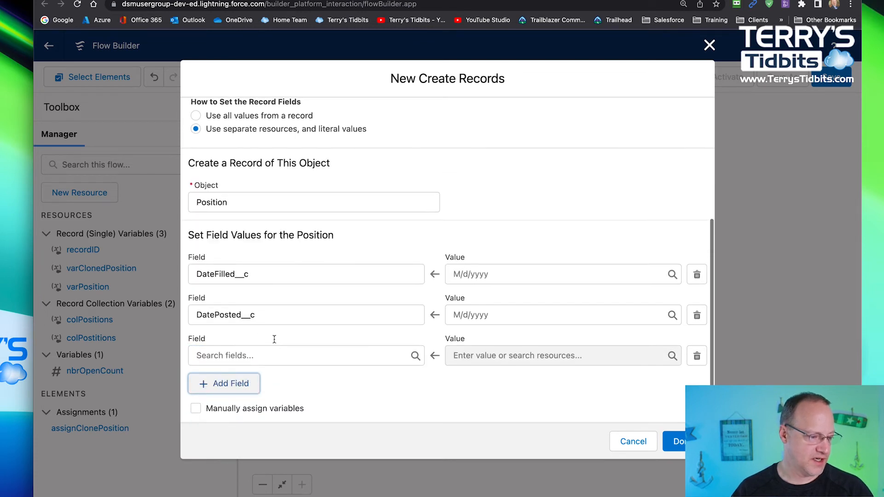
pyautogui.click(269, 361)
pyautogui.click(253, 245)
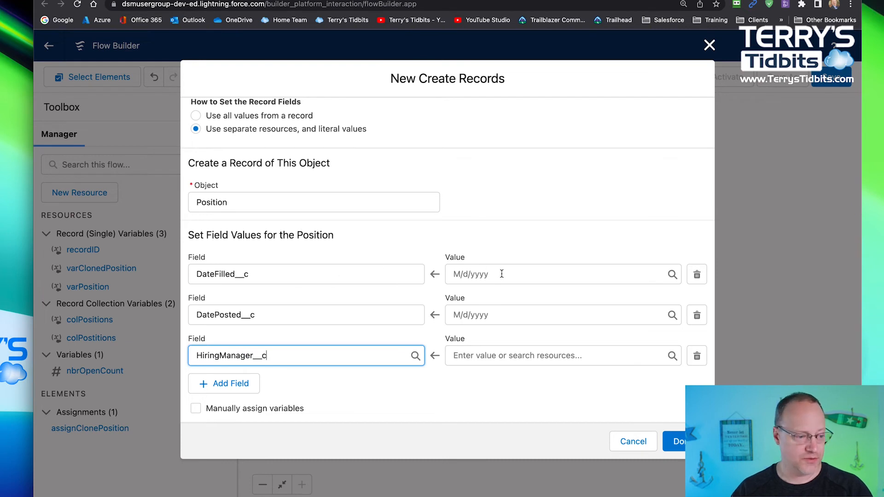
# - Set the value of the DatePosted__c row to the flow's current date, $Flow.CurrentDate
pyautogui.click(491, 315)
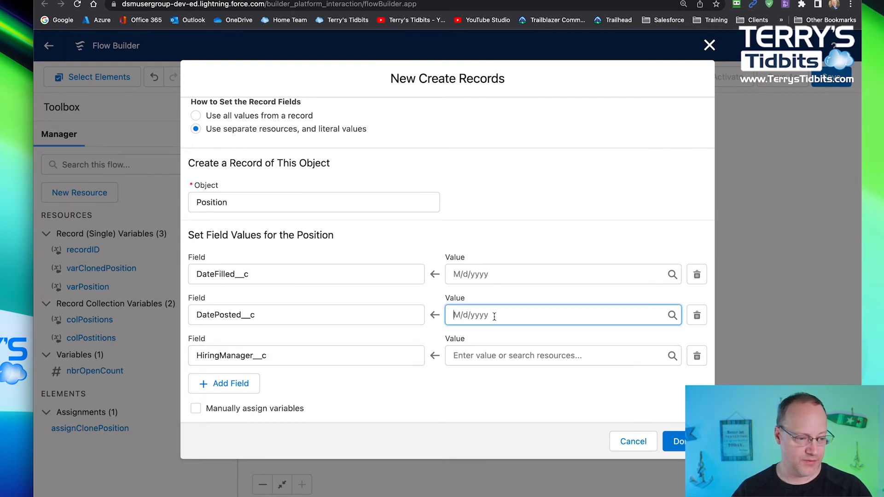
pyautogui.scroll(-3, 522, 393)
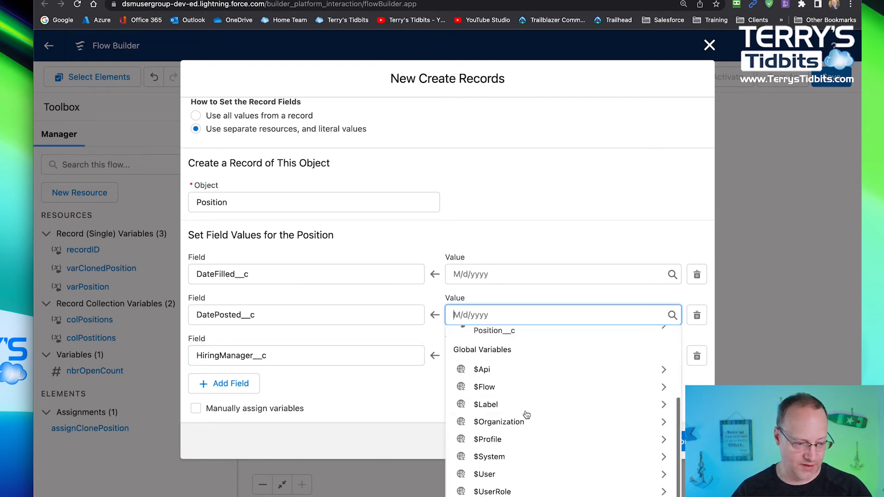
pyautogui.click(507, 387)
pyautogui.click(520, 347)
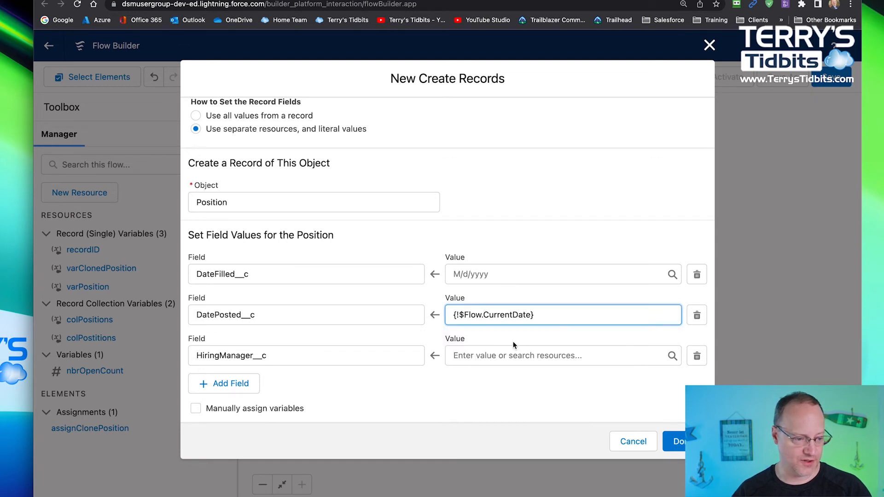
# - Set the value of the HiringManager__c row to the HiringManager__c field of recordID
pyautogui.click(501, 356)
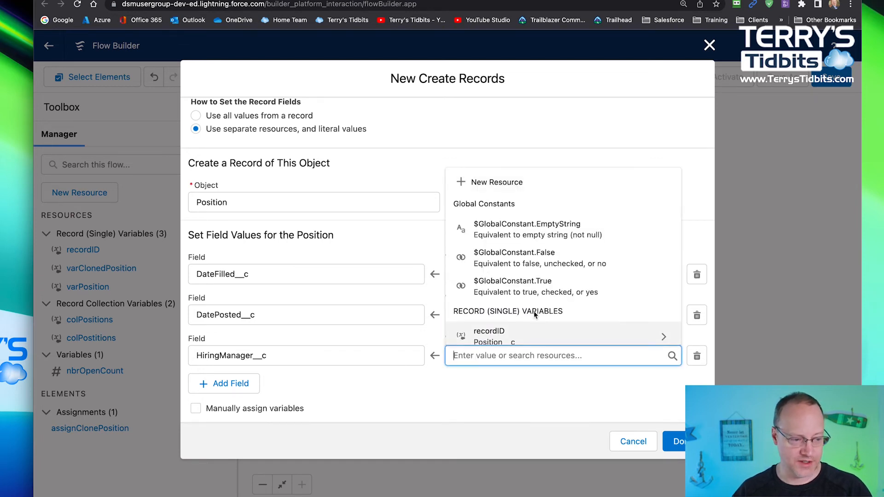
pyautogui.scroll(-3, 538, 313)
pyautogui.click(499, 234)
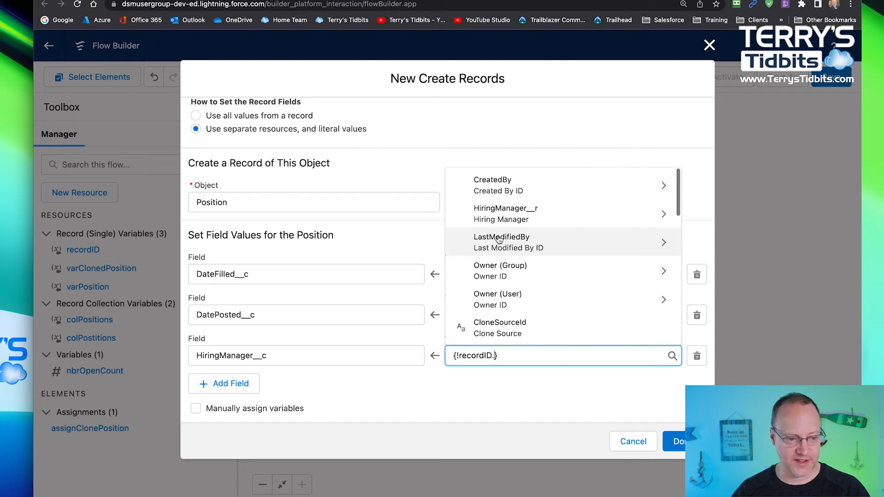
pyautogui.scroll(-3, 508, 271)
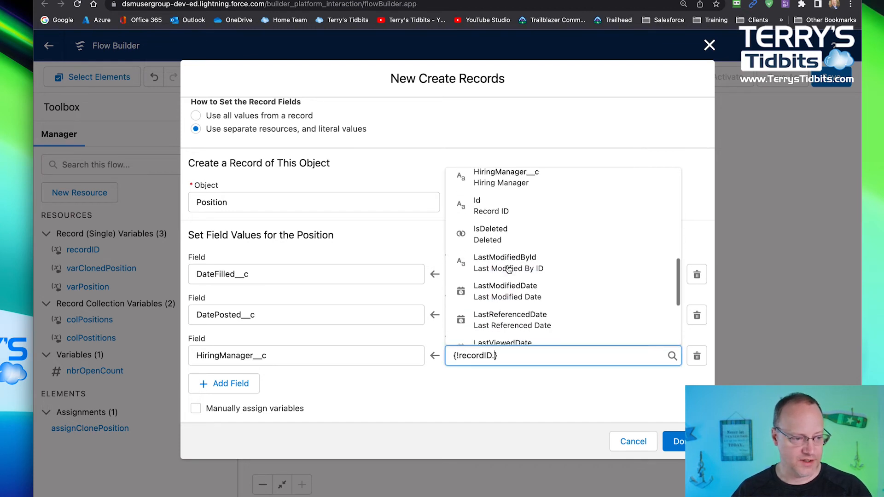
pyautogui.scroll(2, 509, 258)
pyautogui.click(518, 233)
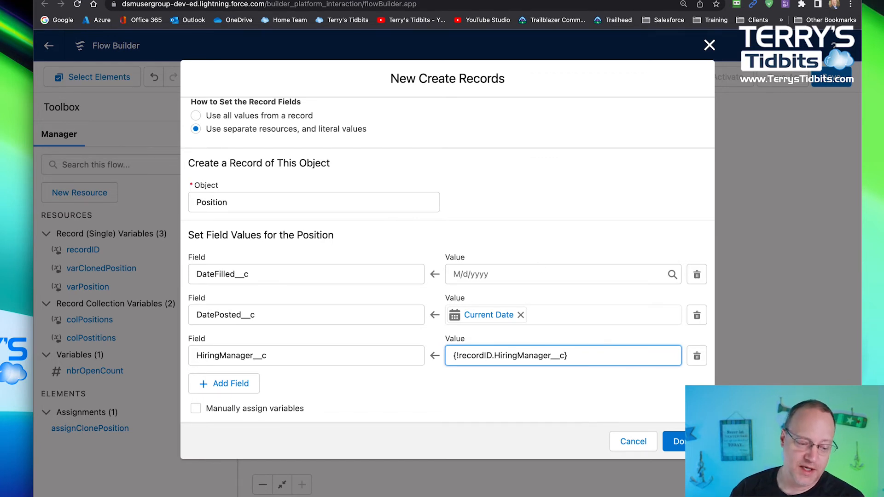
# - Set the record fields to use all values from the varClonedPosition record and finish the Create Records element
pyautogui.click(196, 116)
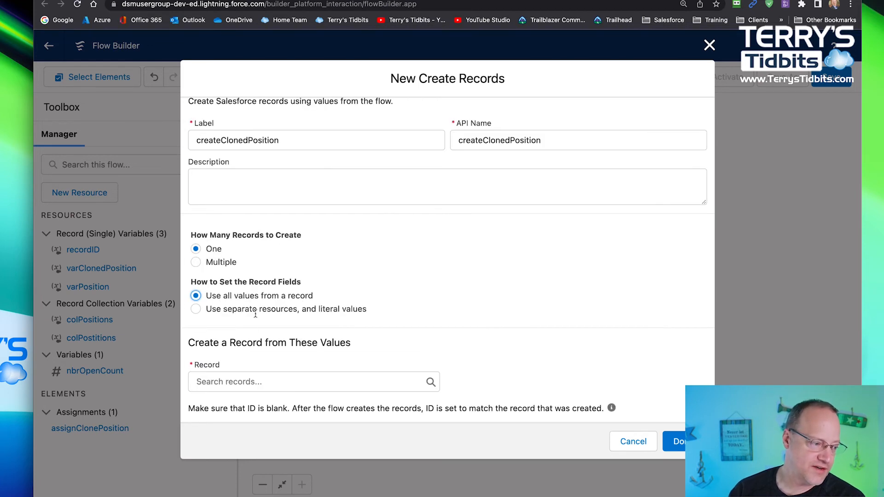
pyautogui.click(239, 384)
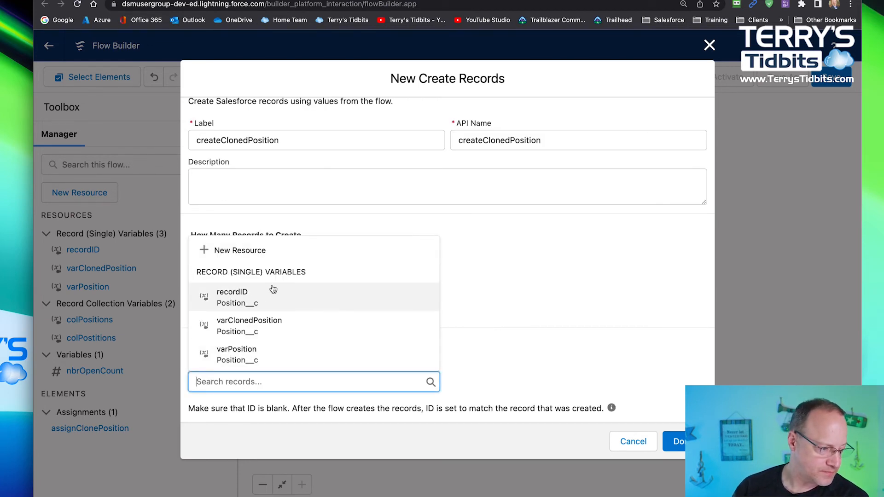
pyautogui.click(249, 325)
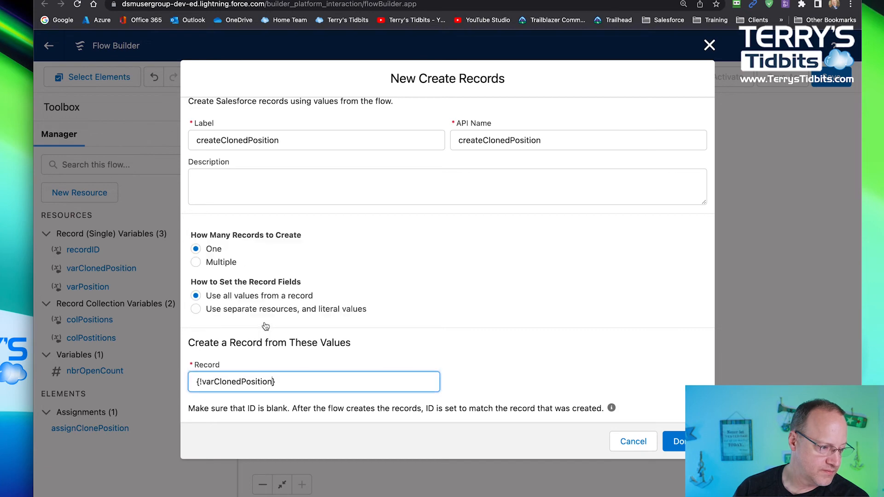
pyautogui.click(675, 442)
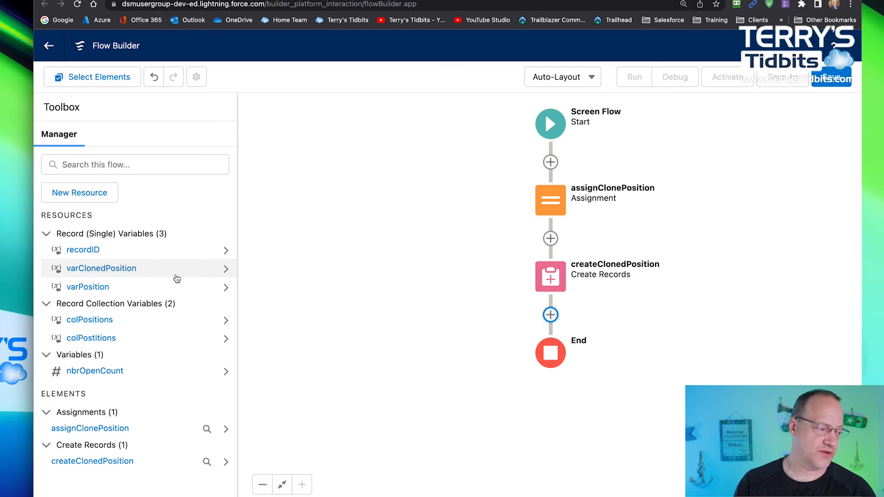
# - Reopen the createClonedPosition element to review its record settings and cancel the edit
pyautogui.doubleClick(546, 288)
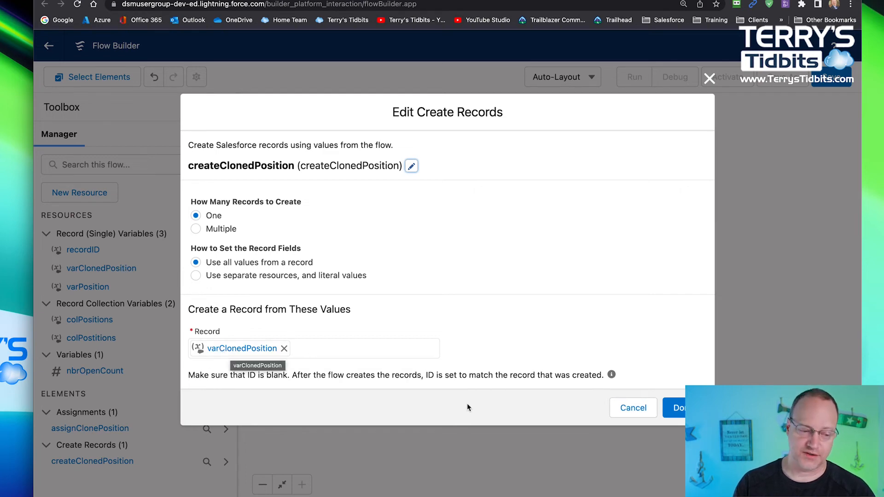
pyautogui.click(631, 410)
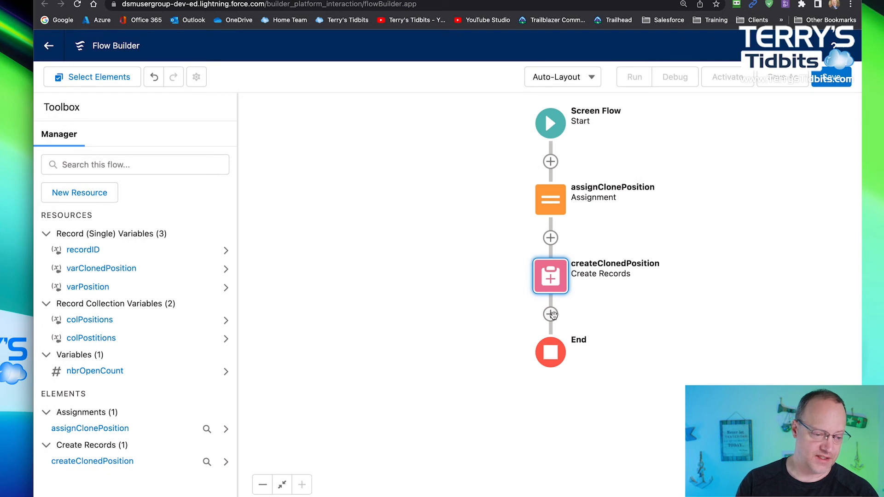
pyautogui.click(551, 314)
pyautogui.scroll(-2, 514, 413)
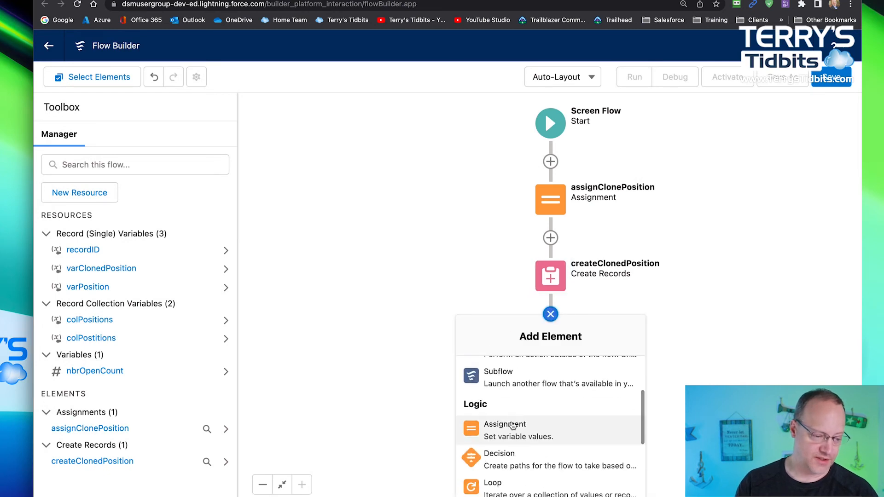
pyautogui.click(510, 427)
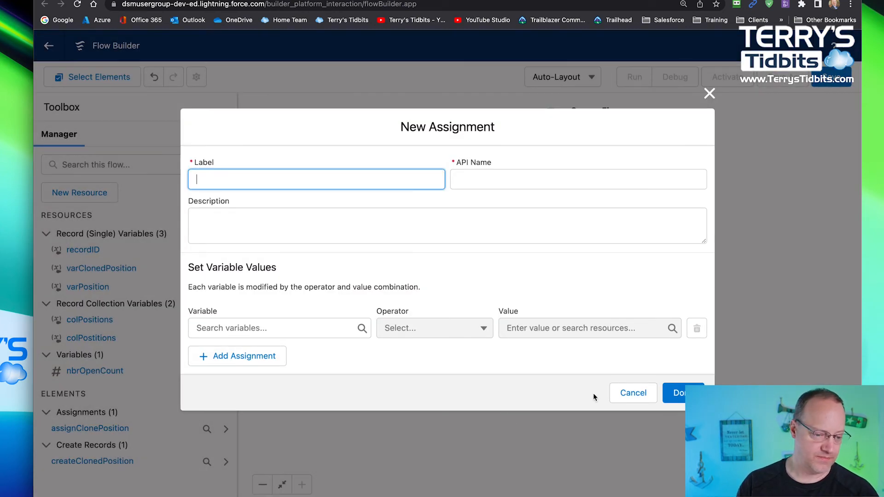
pyautogui.click(633, 393)
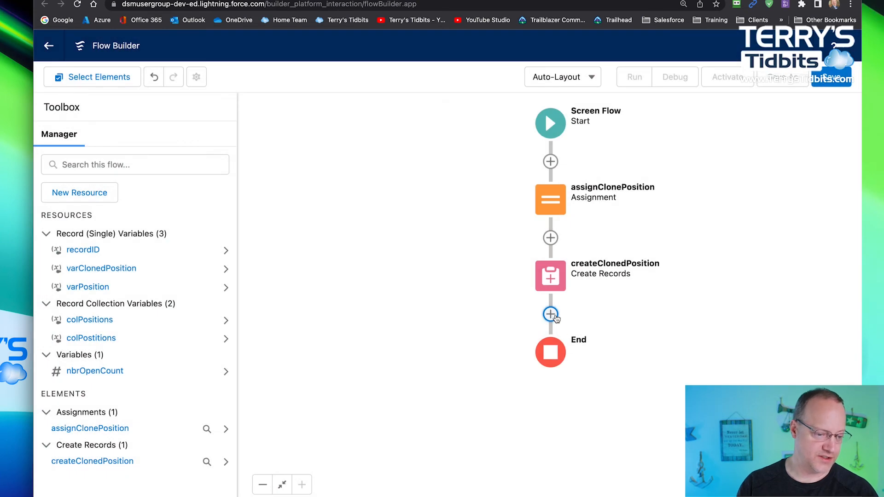
# - Add a Screen element after createClonedPosition and place a Display Text component on it
pyautogui.click(551, 314)
pyautogui.click(525, 413)
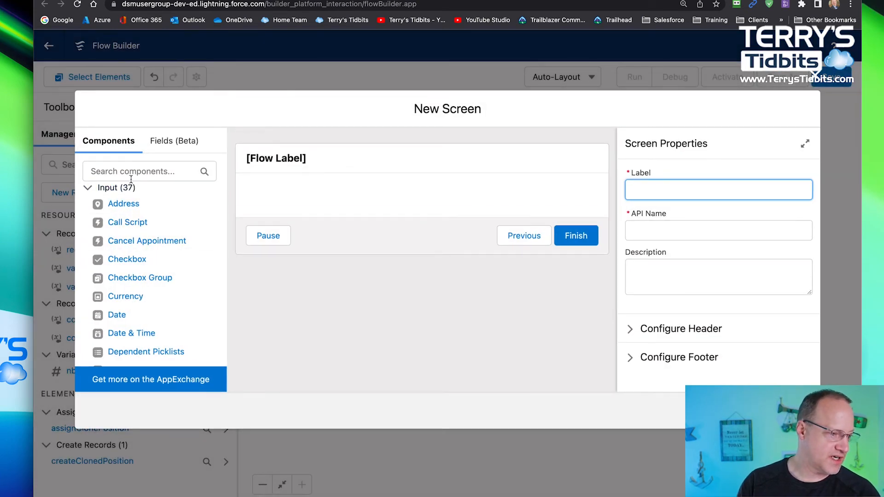
pyautogui.scroll(-12, 149, 300)
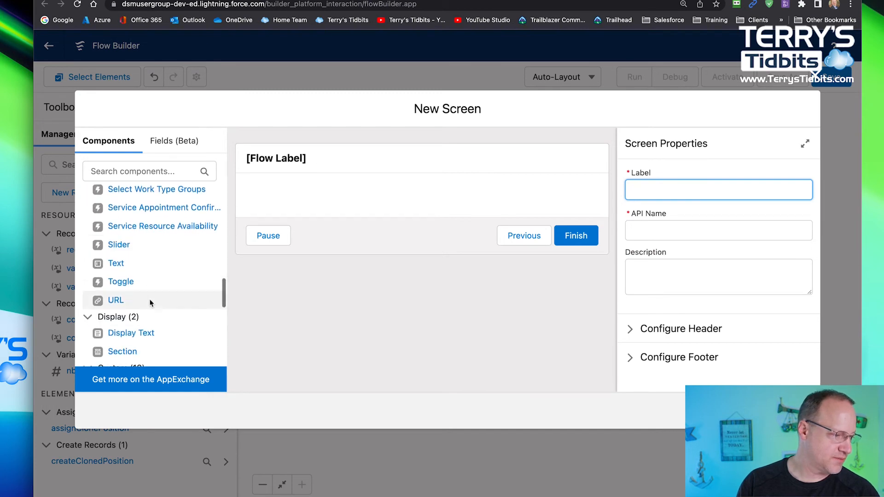
pyautogui.scroll(-1, 149, 303)
pyautogui.moveTo(125, 290); pyautogui.dragTo(320, 186)
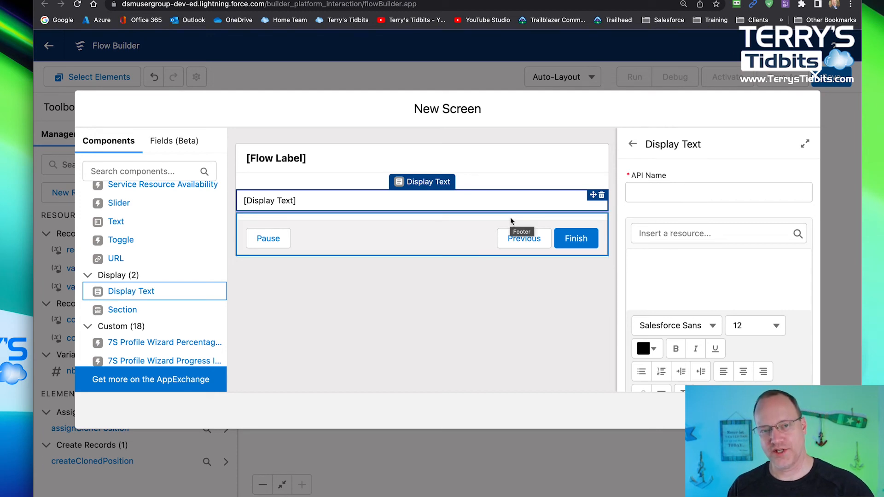
# - Insert the Id field of varClonedPosition, {!varClonedPosition.Id}, as the content of the Display Text component
pyautogui.click(669, 235)
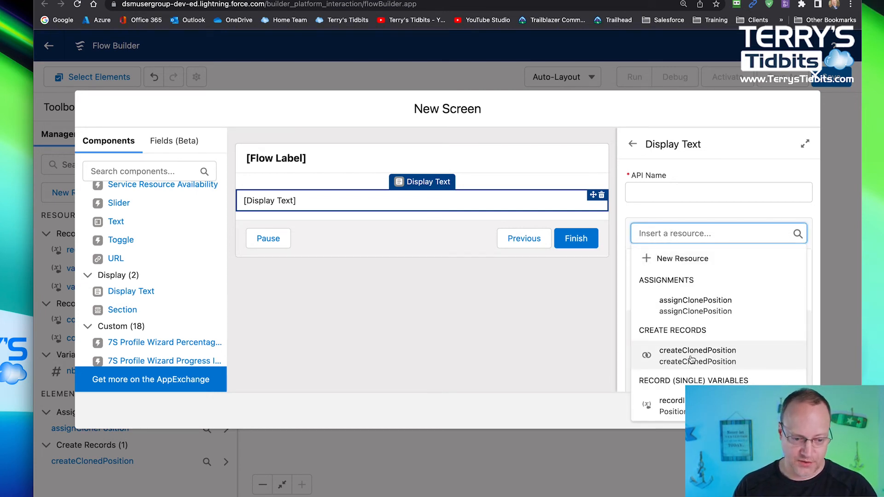
pyautogui.scroll(-4, 691, 359)
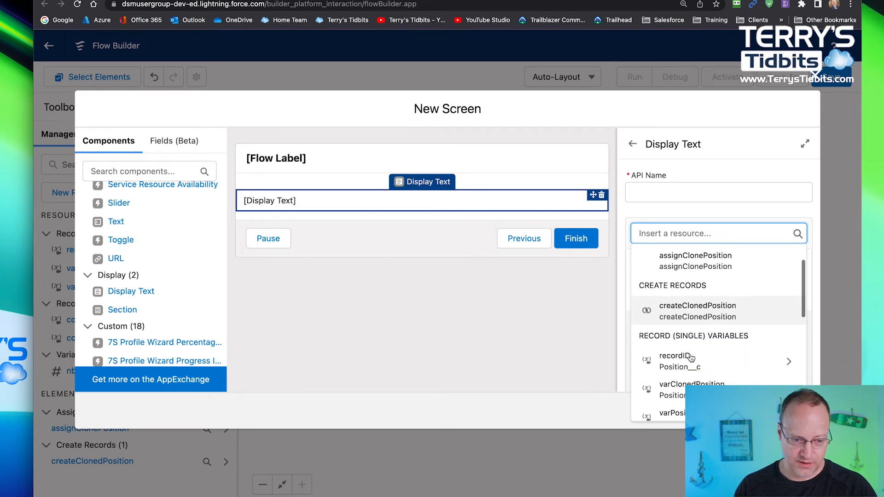
pyautogui.scroll(-1, 692, 358)
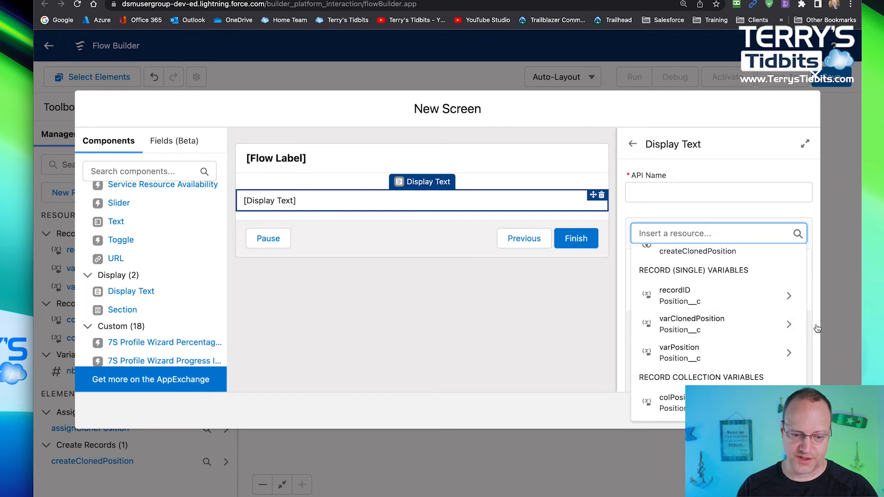
pyautogui.click(789, 324)
pyautogui.scroll(-8, 704, 360)
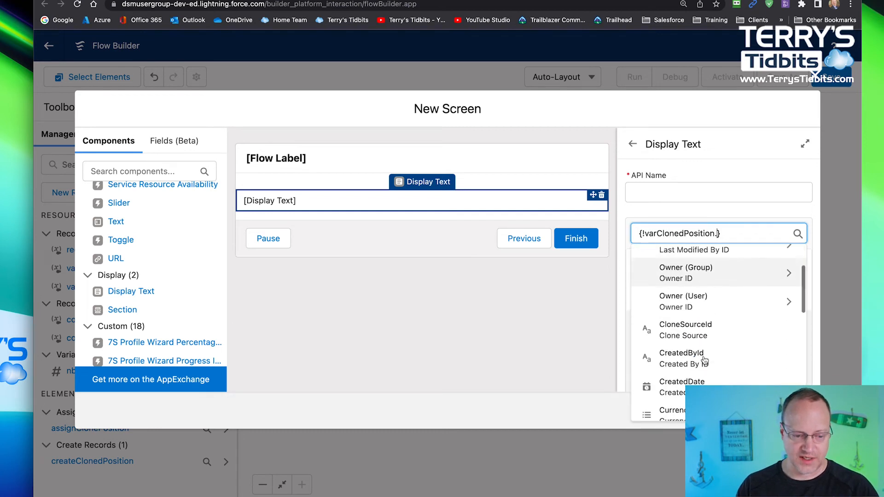
pyautogui.scroll(1, 681, 295)
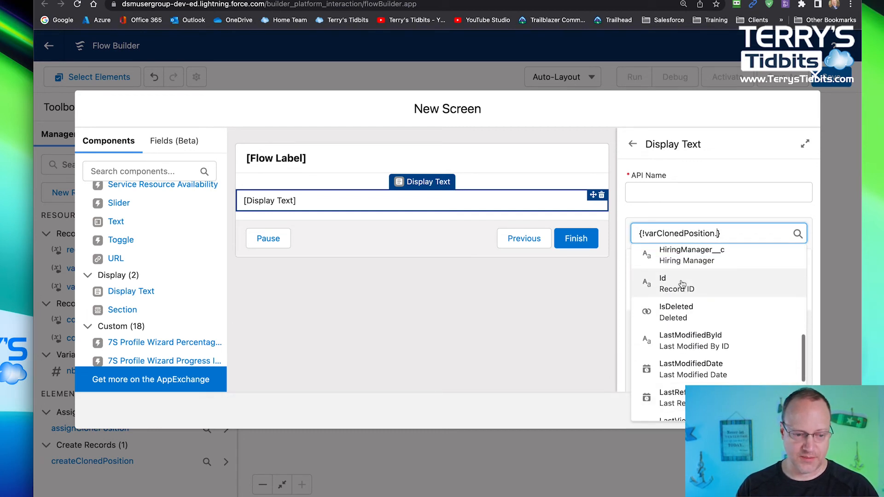
pyautogui.click(681, 282)
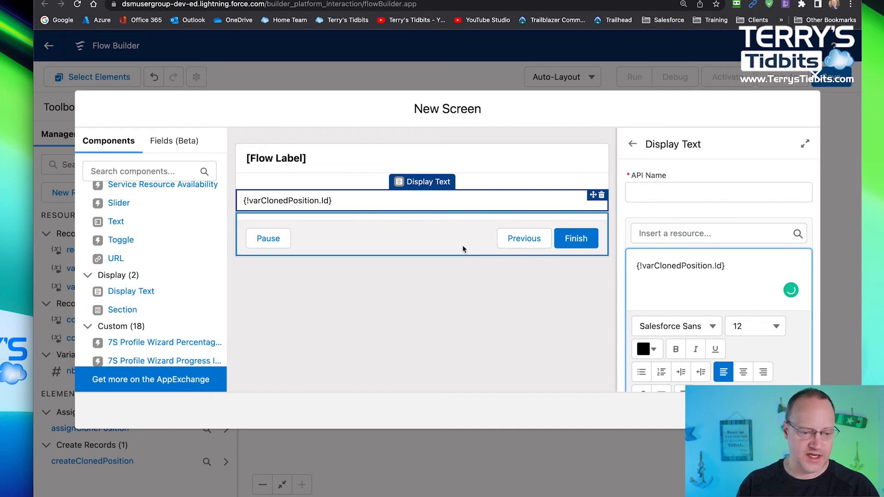
# - Set the Display Text component's API name to test and try to finish the screen
pyautogui.click(659, 193)
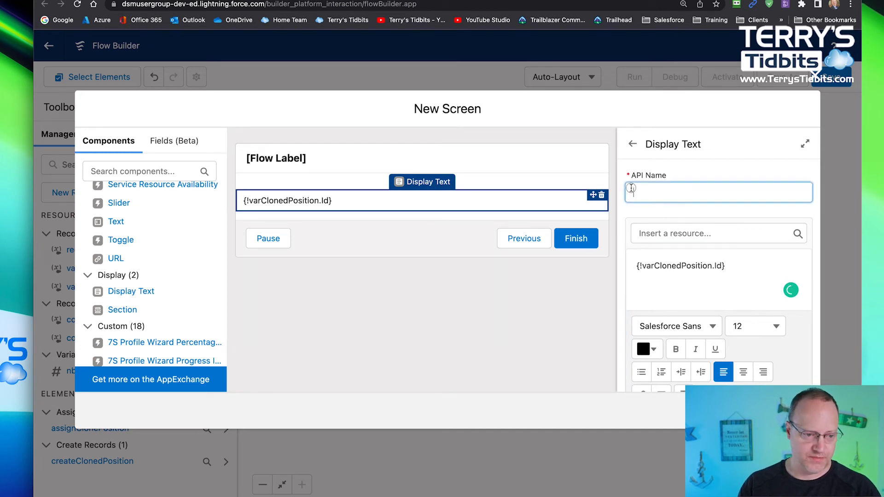
pyautogui.write('t')
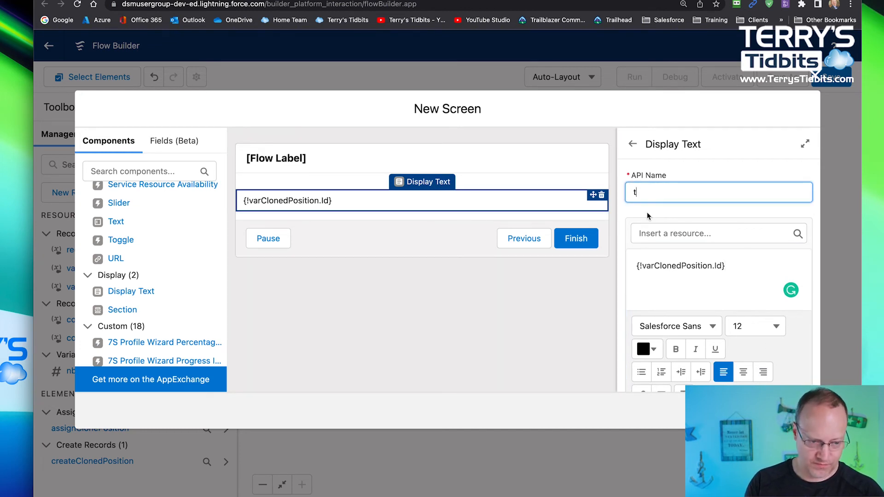
pyautogui.write('est')
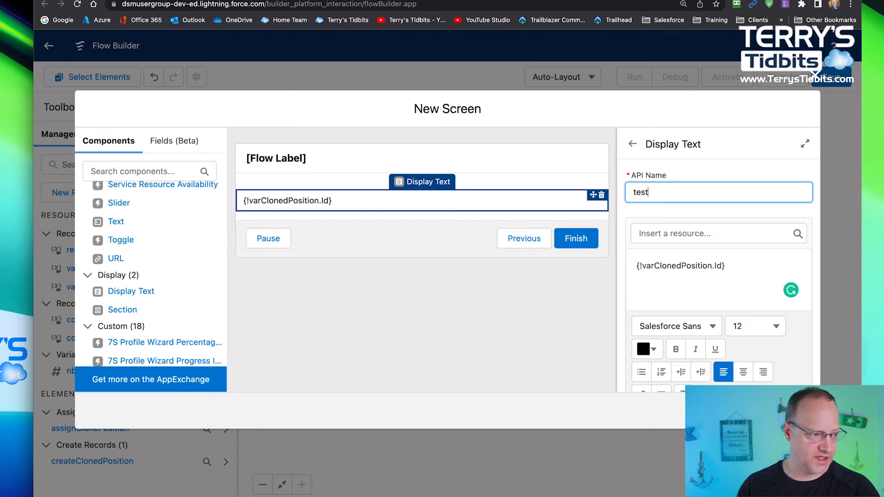
pyautogui.click(796, 411)
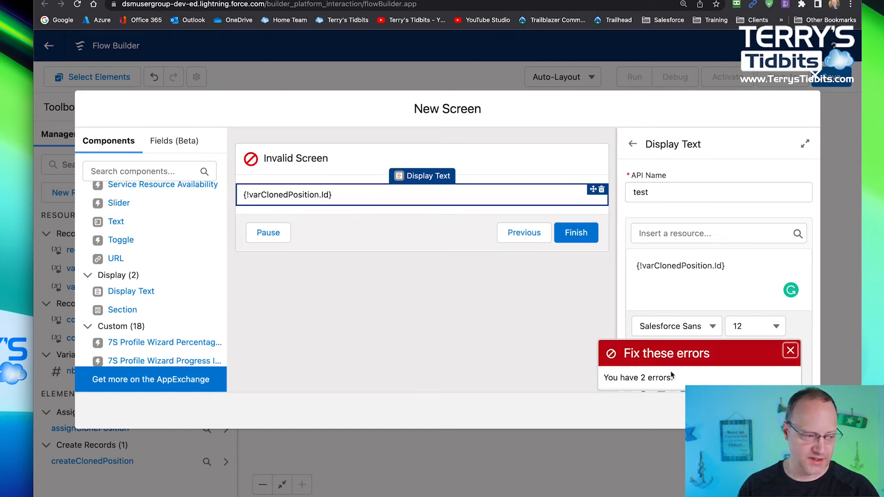
# - Label the screen scn, let its API name fill in from the label, and finish the Screen element
pyautogui.click(503, 166)
pyautogui.click(726, 186)
pyautogui.write('as')
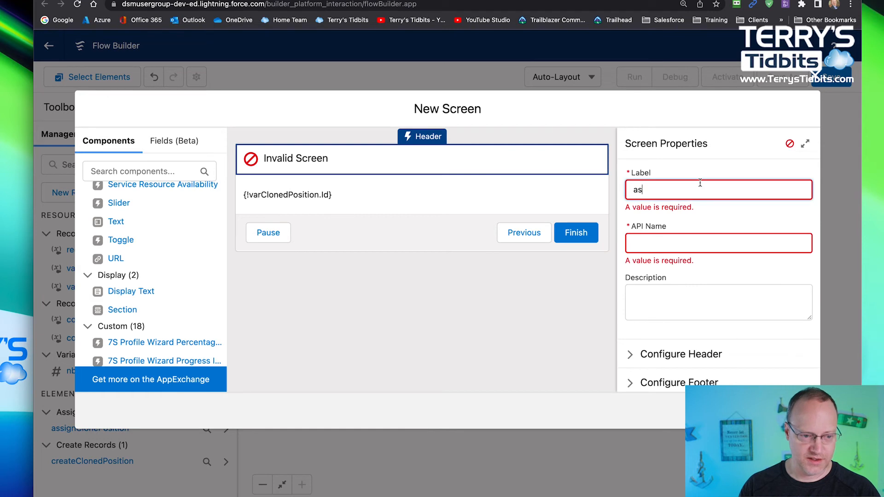
pyautogui.press('BackSpace')
pyautogui.press('BackSpace')
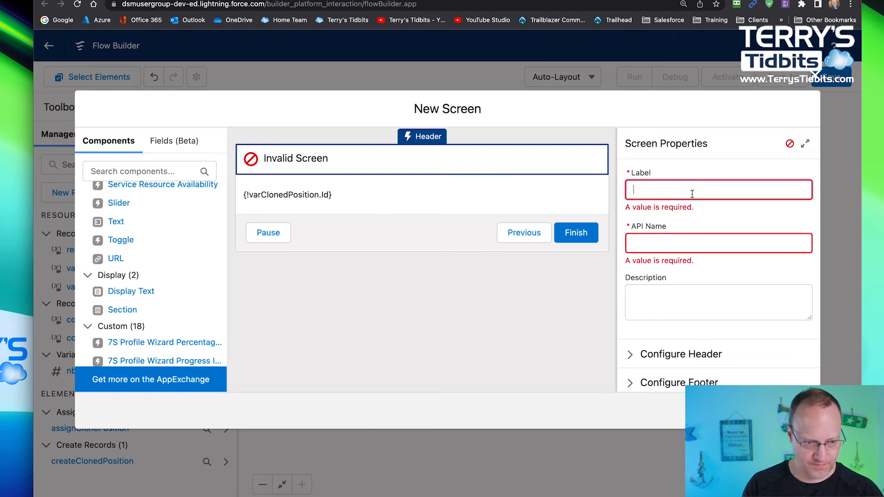
pyautogui.write('scn')
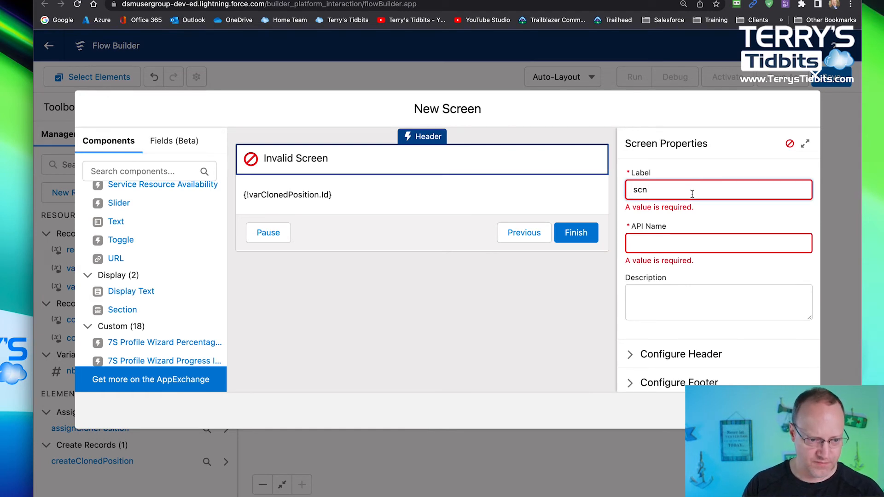
pyautogui.press('Tab')
pyautogui.click(797, 411)
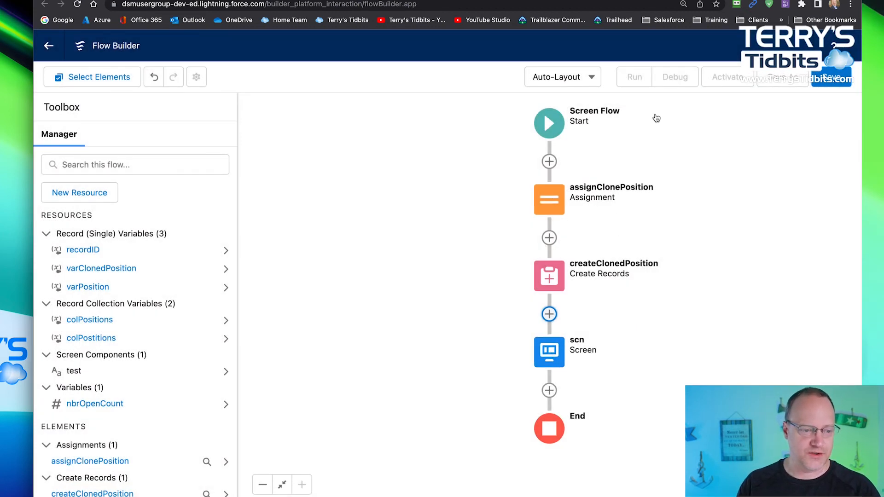
# - Reopen the scn Screen element to review its layout and properties, and close it without edits
pyautogui.click(554, 352)
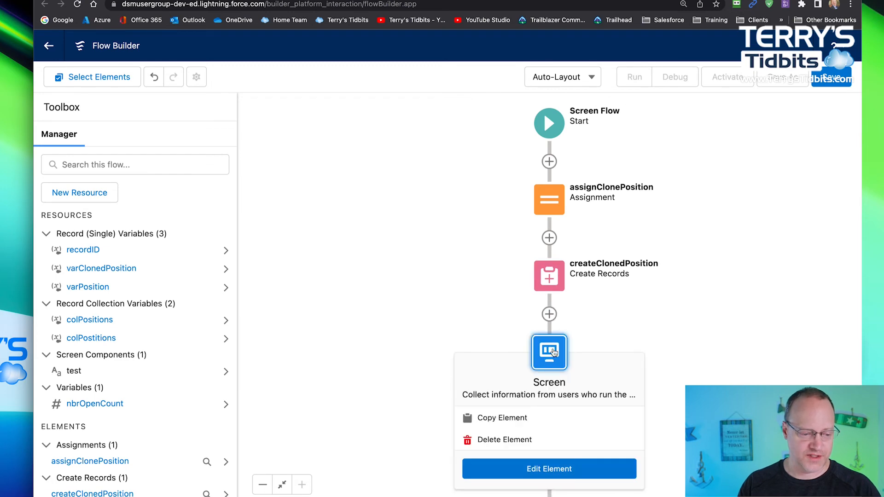
pyautogui.doubleClick(552, 348)
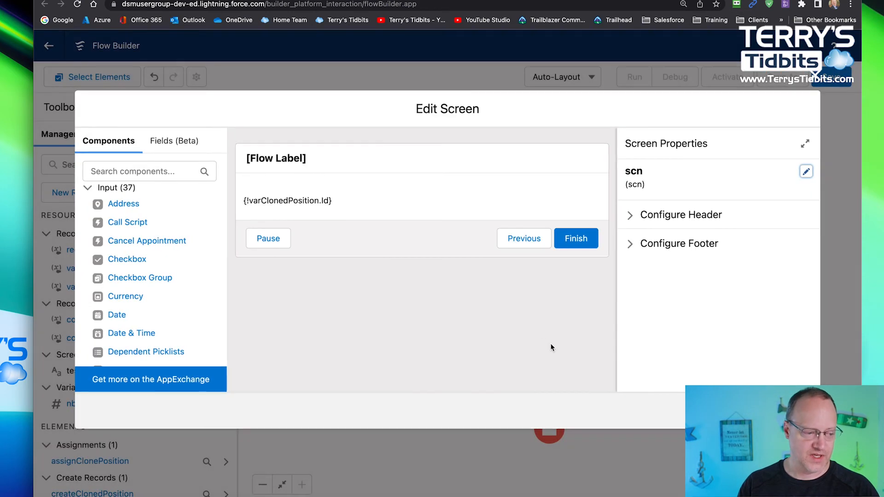
pyautogui.click(799, 410)
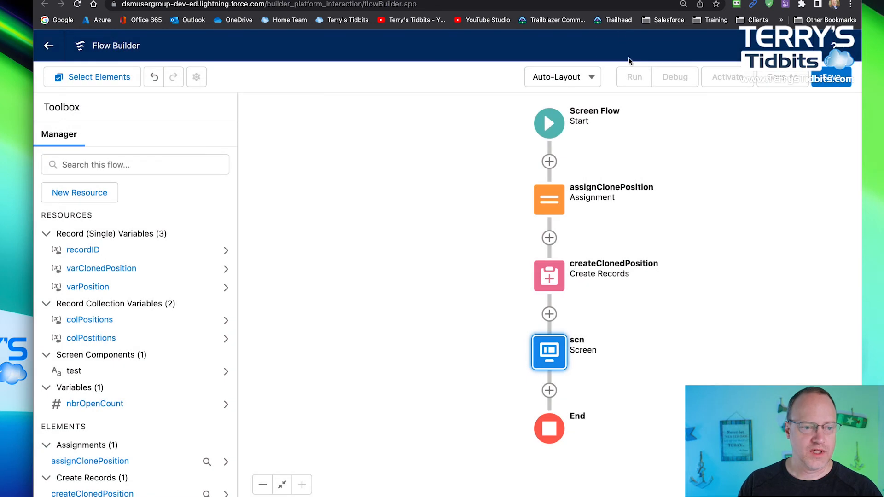
pyautogui.click(627, 80)
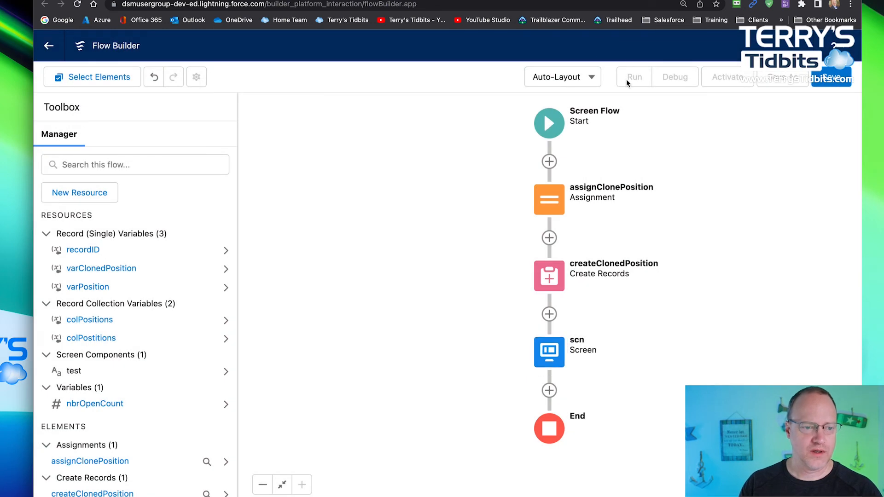
# - Save the flow with the label test and the API name test
pyautogui.click(832, 82)
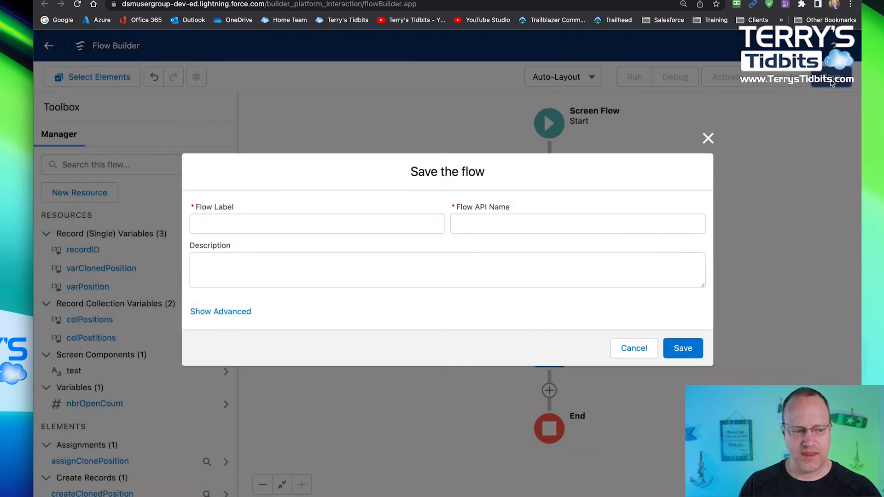
pyautogui.click(217, 228)
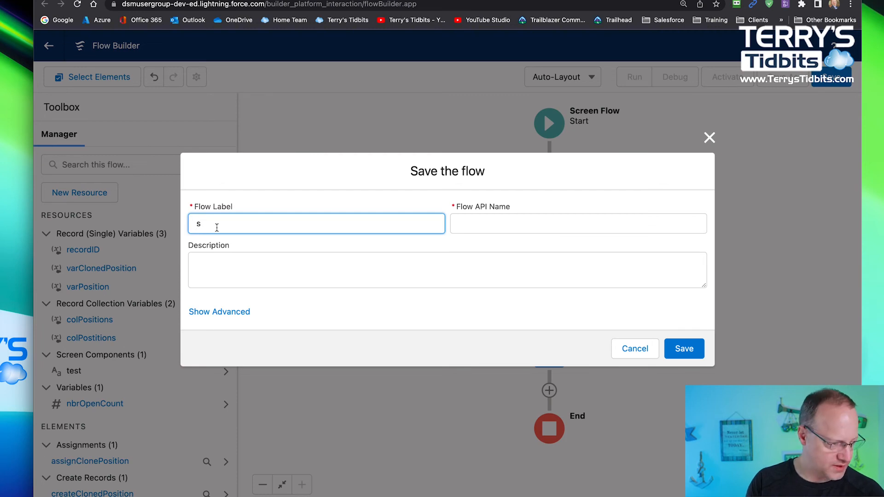
pyautogui.write('test')
pyautogui.press('Tab')
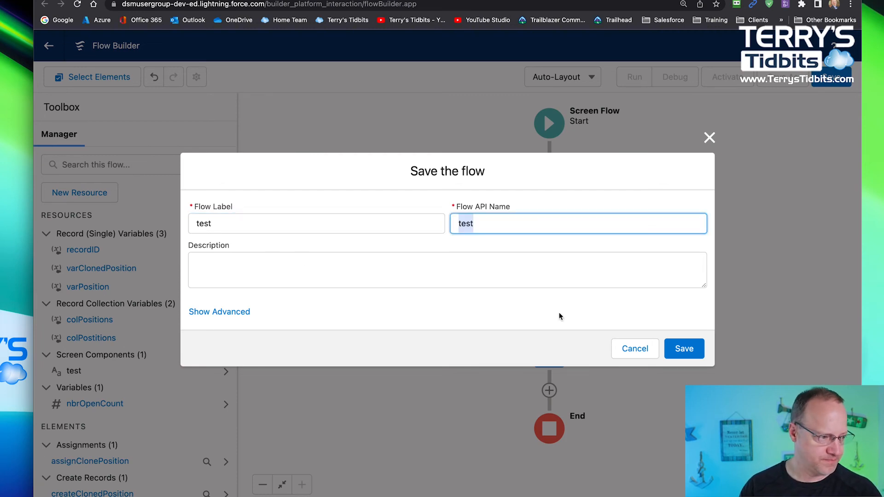
pyautogui.click(689, 349)
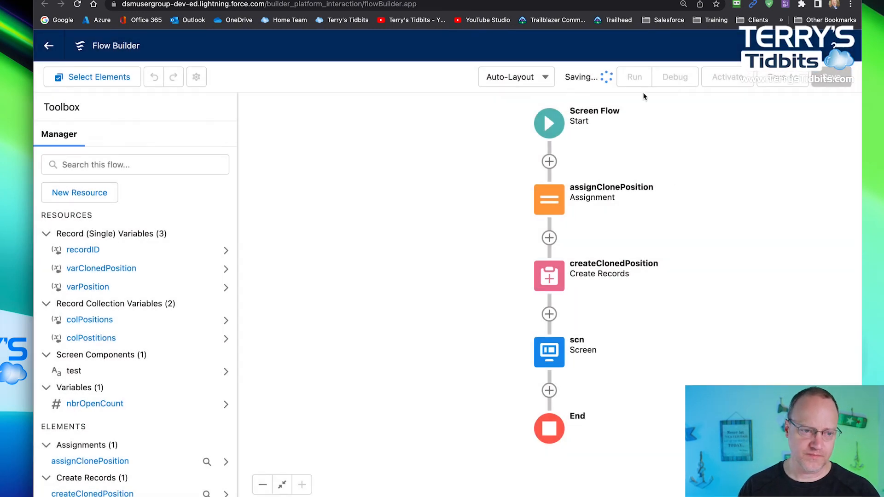
# - Debug the flow with the Salesforce QA position as the recordID input and select the record ID shown on the resulting screen
pyautogui.click(675, 79)
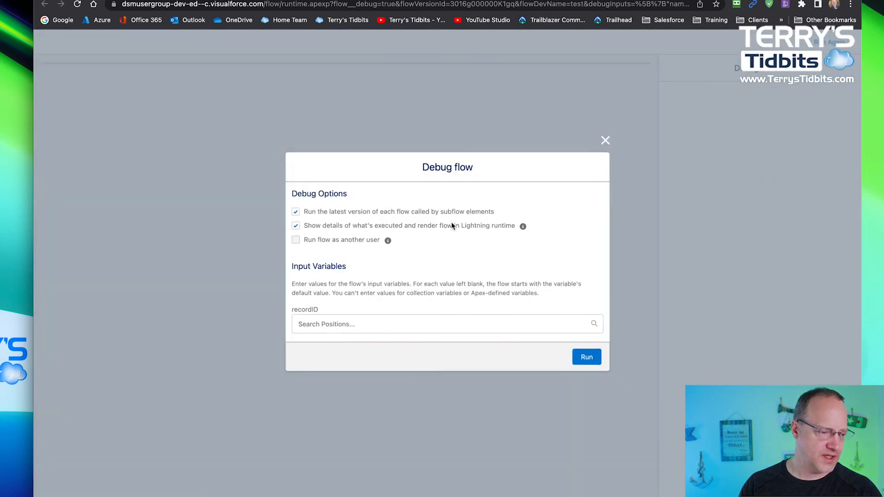
pyautogui.click(317, 325)
pyautogui.scroll(-3, 359, 312)
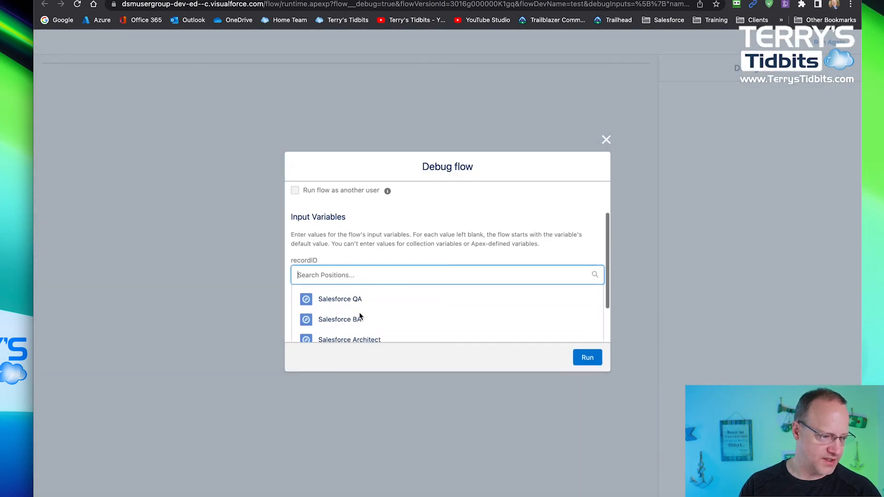
pyautogui.click(322, 245)
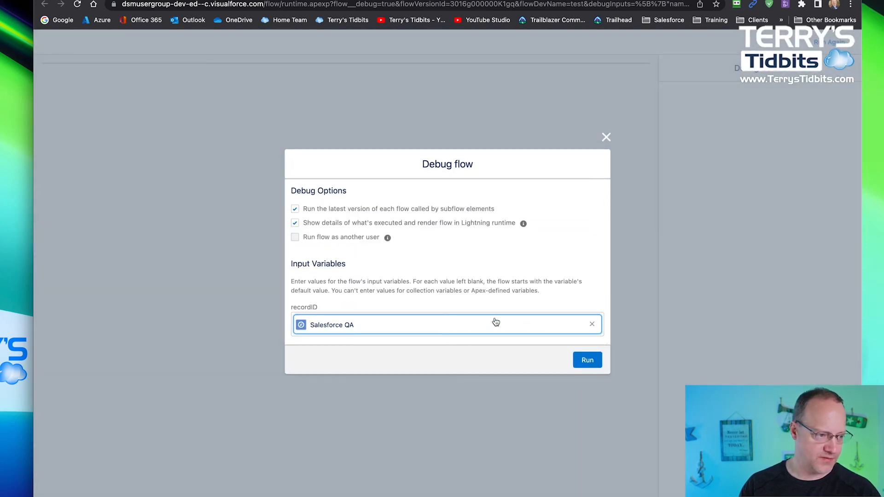
pyautogui.click(587, 364)
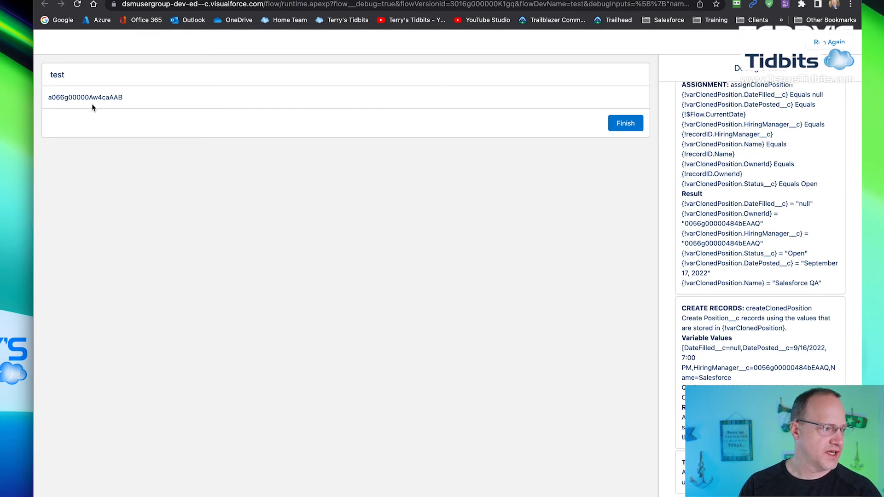
pyautogui.doubleClick(77, 96)
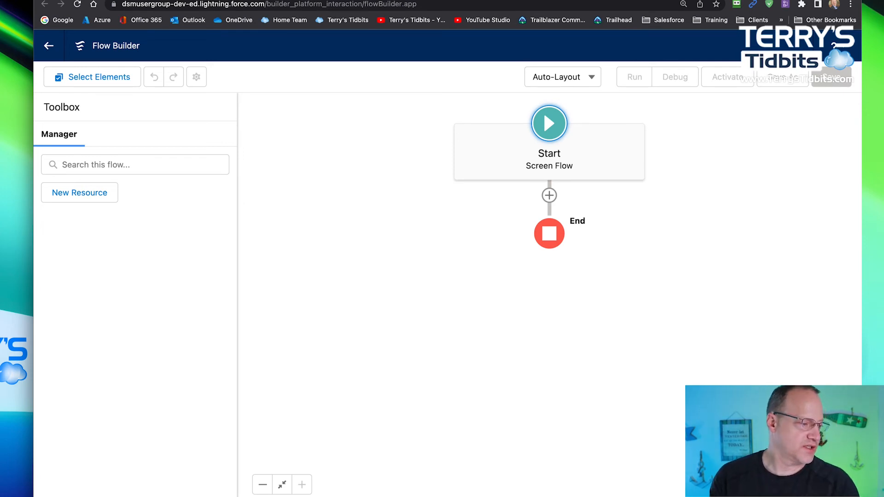
# - Start a new Variable resource with the API name recordId and the data type Record
pyautogui.click(85, 194)
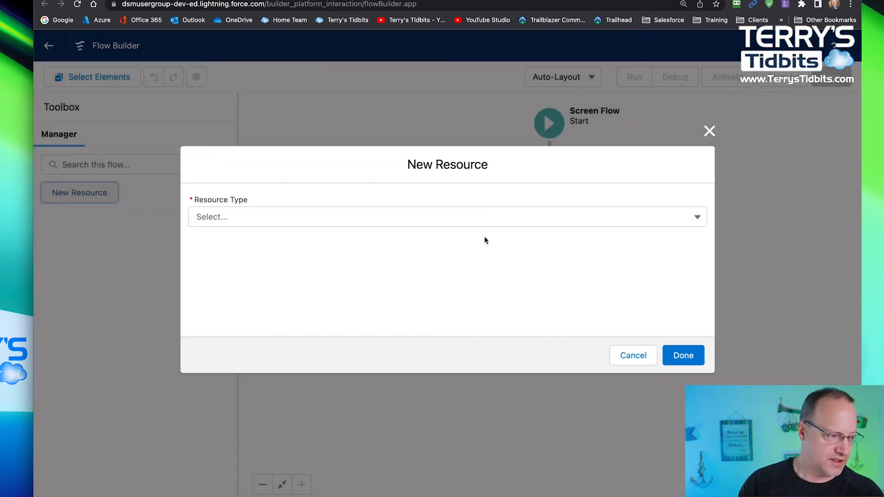
pyautogui.click(423, 217)
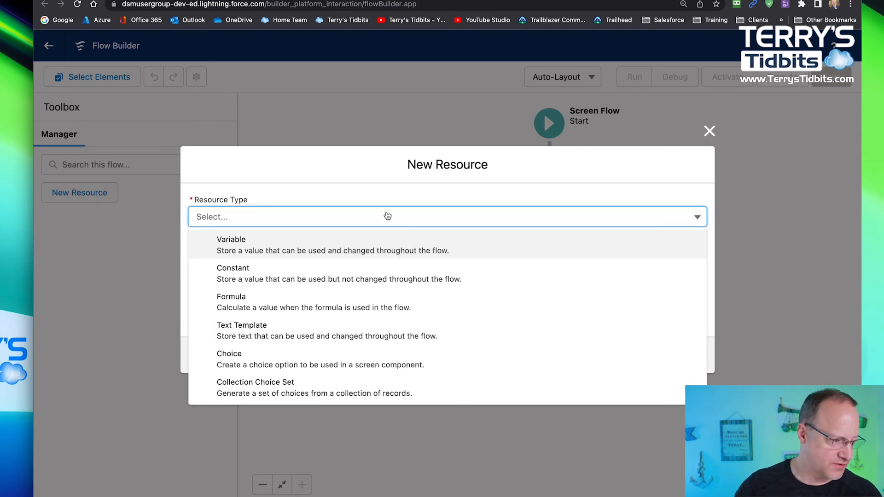
pyautogui.click(352, 249)
pyautogui.click(332, 249)
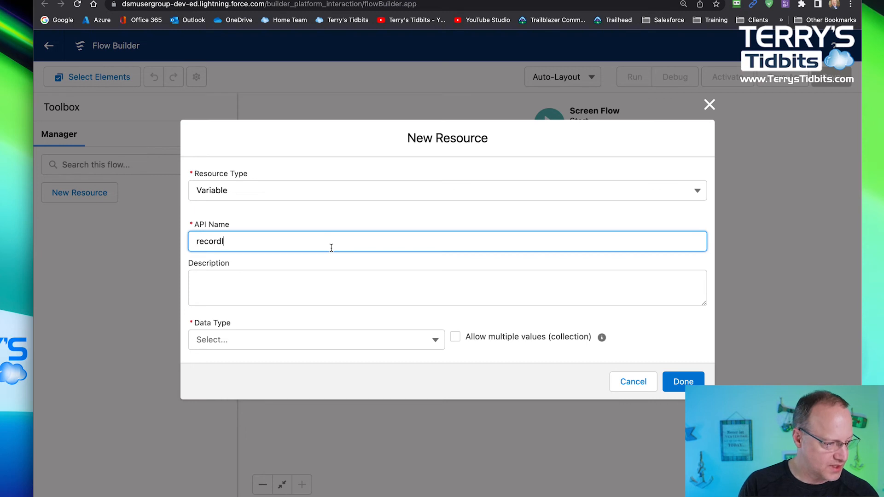
pyautogui.write('recordId')
pyautogui.click(361, 340)
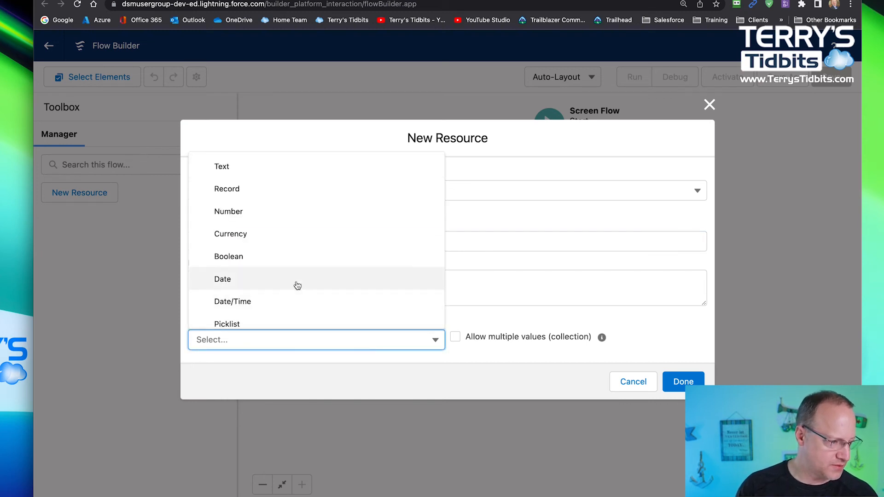
pyautogui.click(249, 200)
# - Set the recordId variable's object to Position, make it available for input, and finish the resource
pyautogui.click(261, 339)
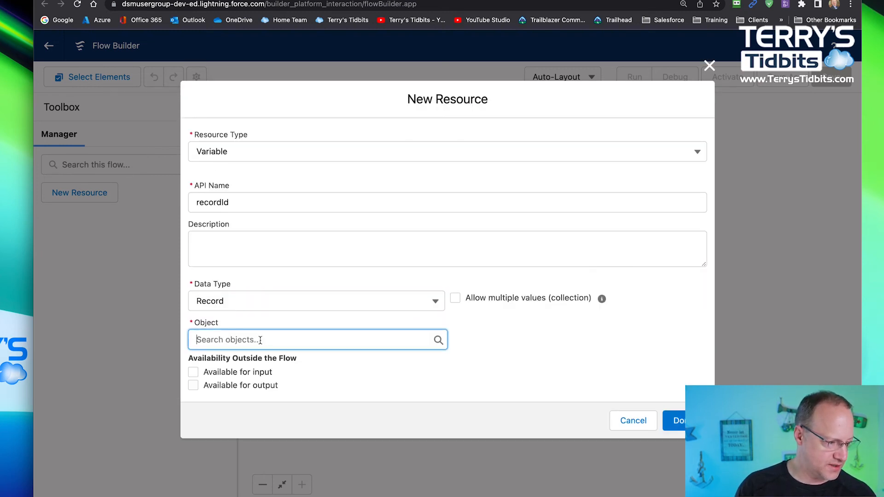
pyautogui.write('posit')
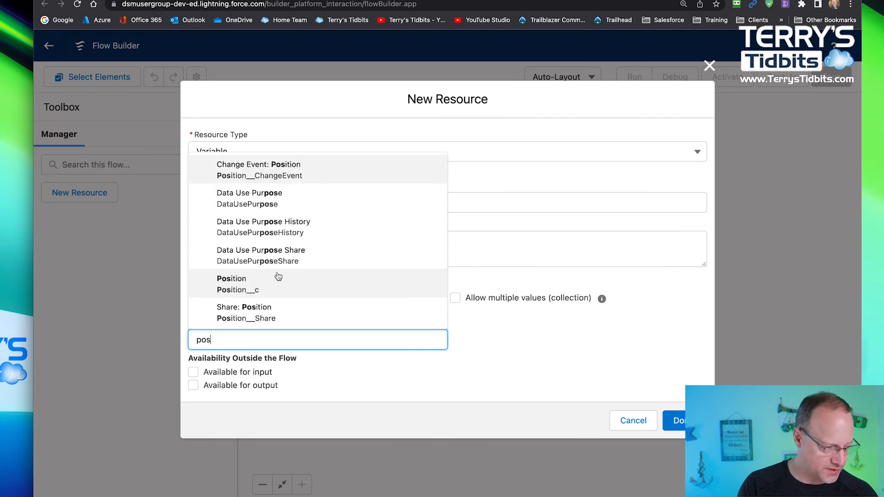
pyautogui.click(274, 282)
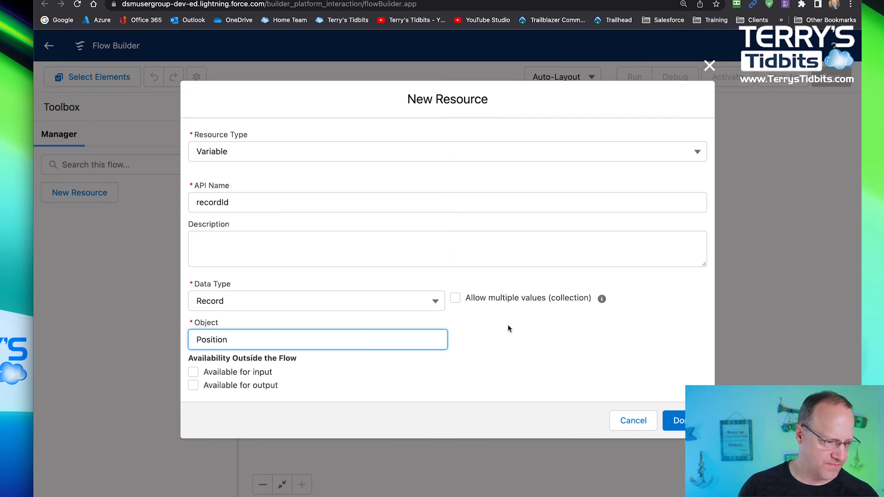
pyautogui.click(195, 371)
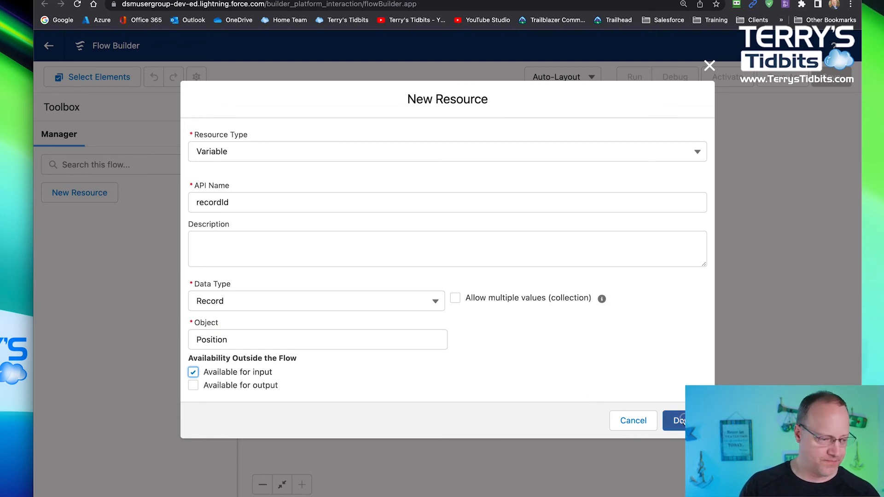
pyautogui.click(681, 420)
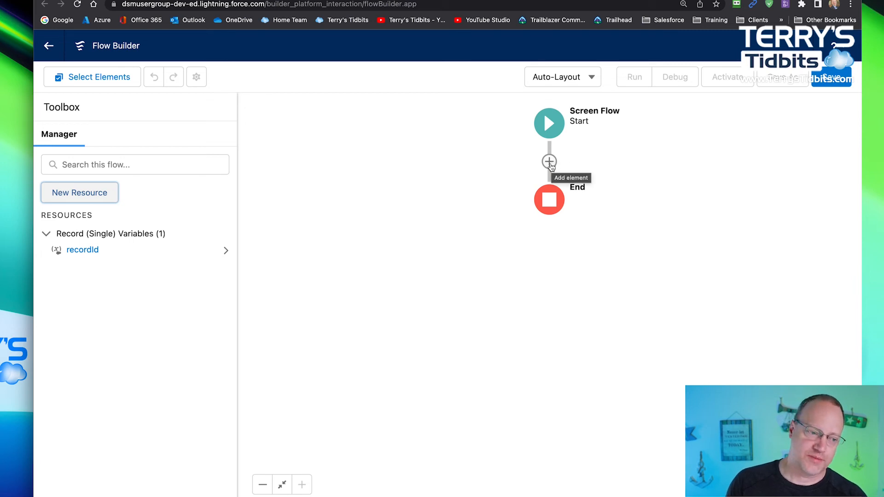
# - Add an Update Records element between Start and End, label it updatePosition, and choose recordId as the record to update
pyautogui.click(549, 162)
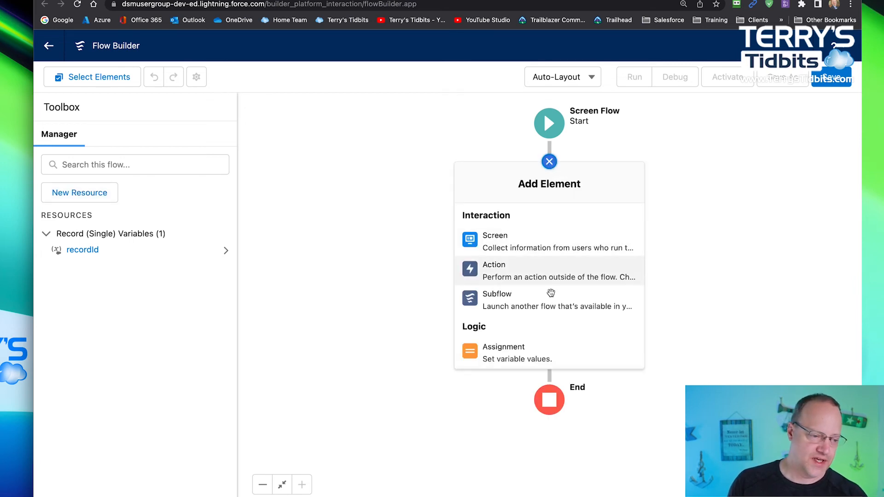
pyautogui.scroll(-2, 552, 295)
pyautogui.scroll(-5, 553, 301)
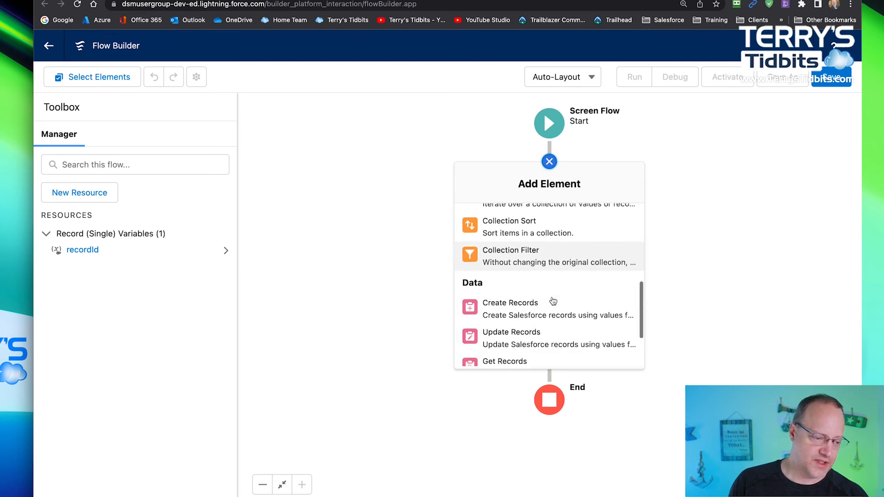
pyautogui.click(506, 325)
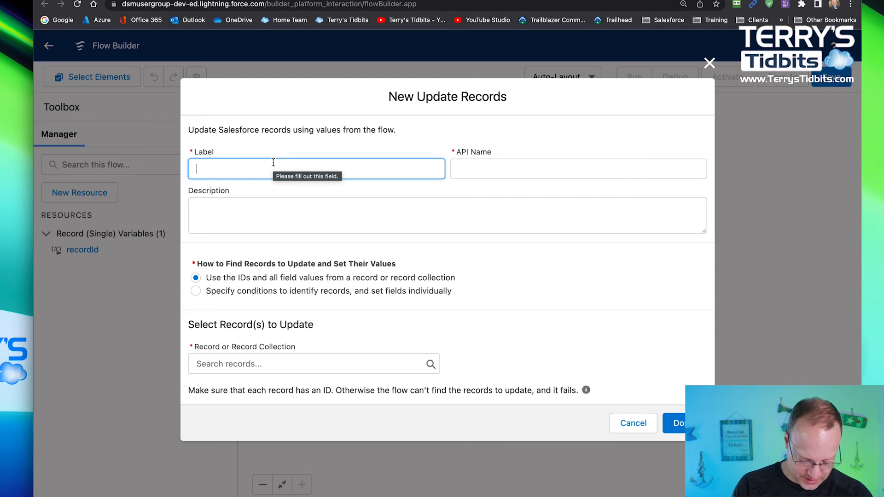
pyautogui.write('update')
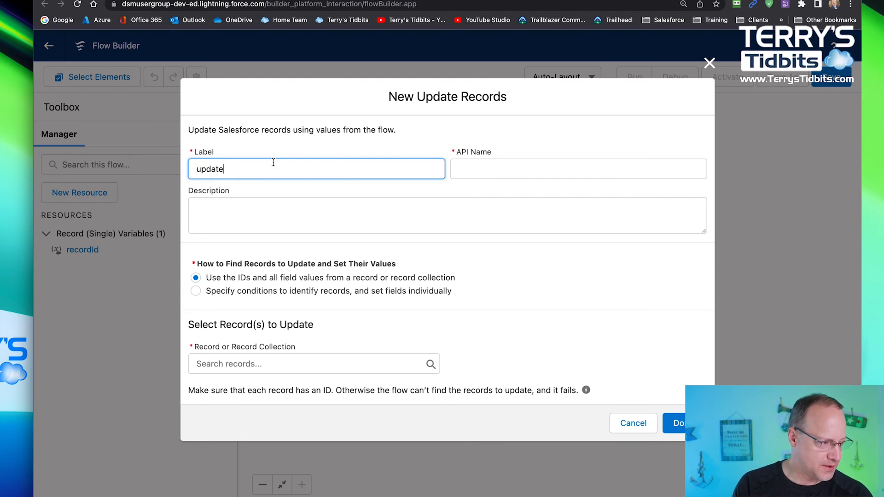
pyautogui.write('Positions')
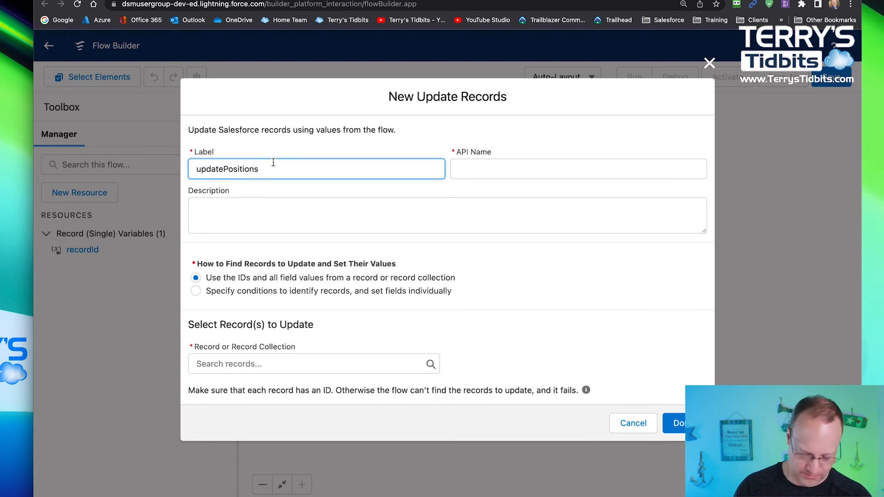
pyautogui.press('BackSpace')
pyautogui.press('Tab')
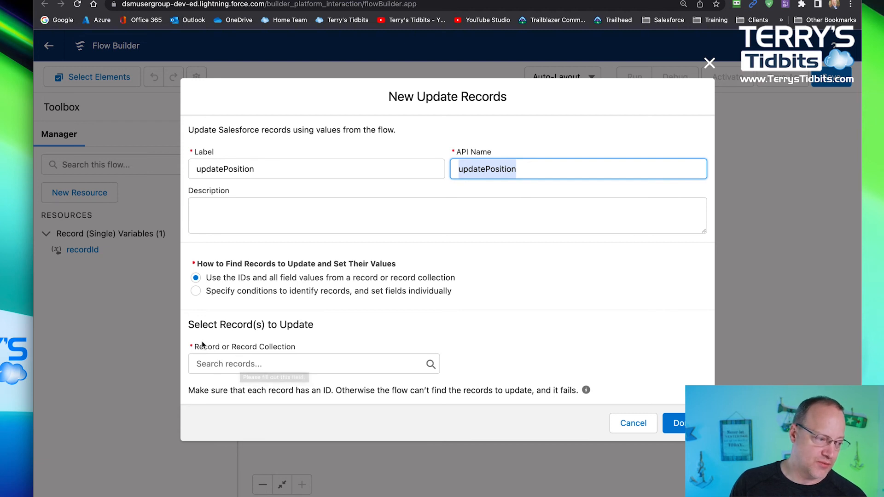
pyautogui.click(250, 361)
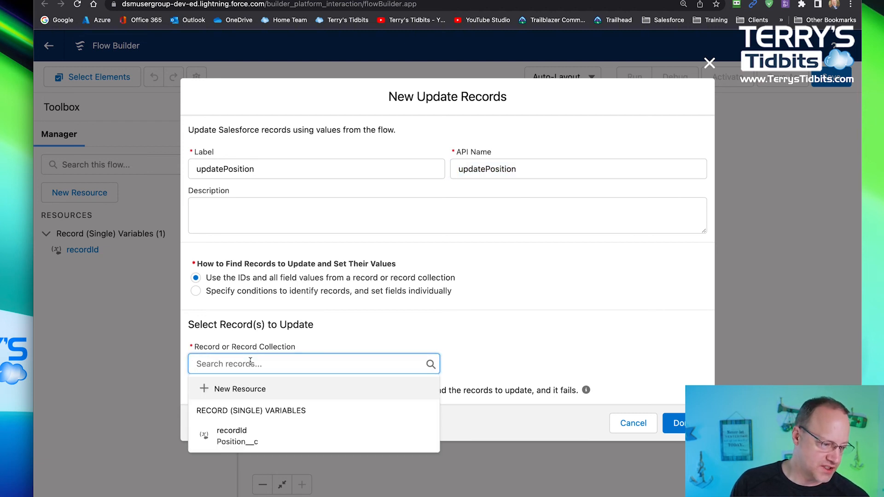
pyautogui.click(239, 436)
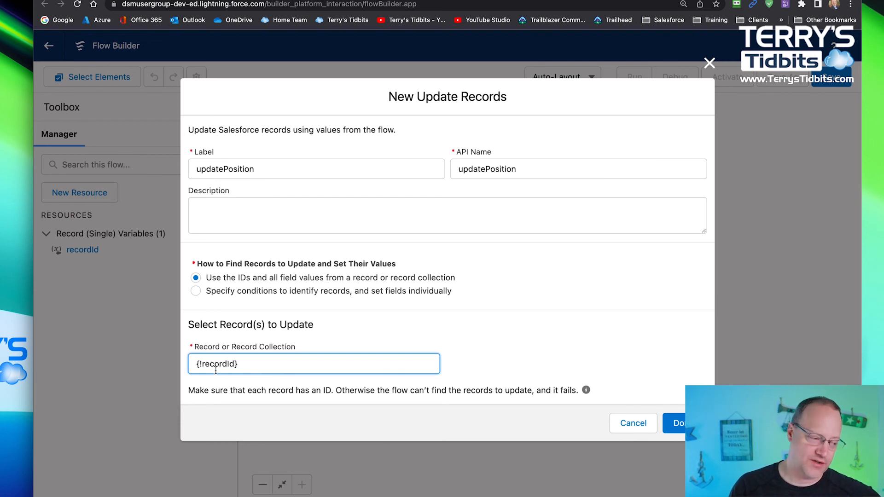
# - Switch the update to specifying conditions and setting fields individually, with Position as the object
pyautogui.click(196, 291)
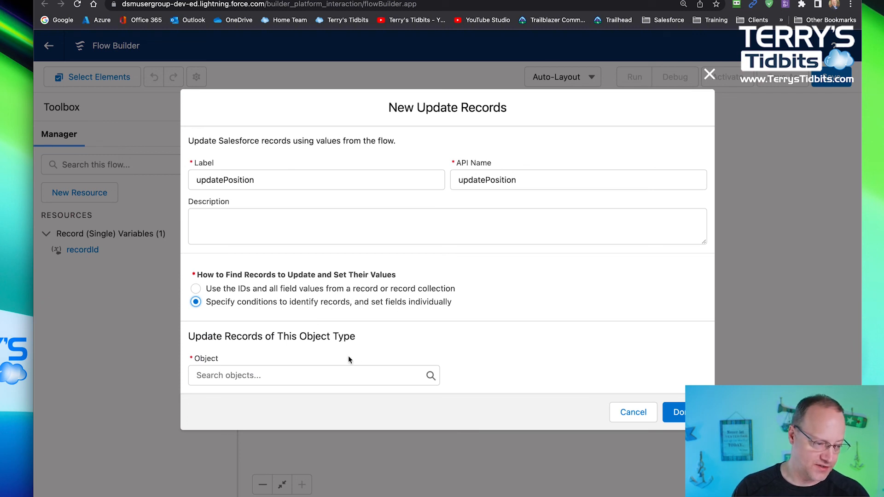
pyautogui.click(296, 378)
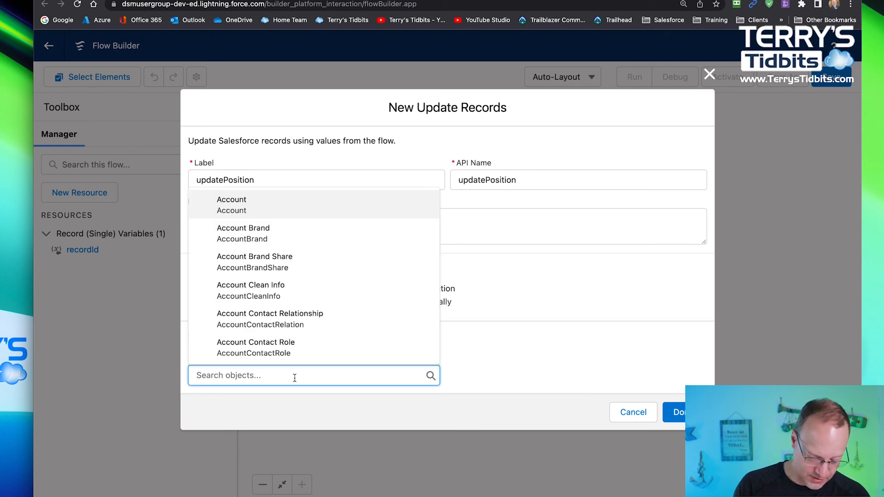
pyautogui.write('posi')
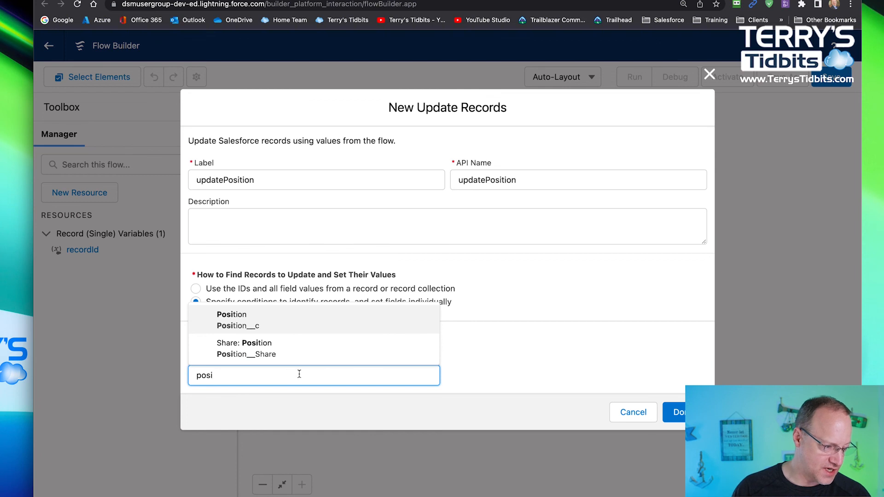
pyautogui.click(257, 321)
pyautogui.scroll(-5, 534, 266)
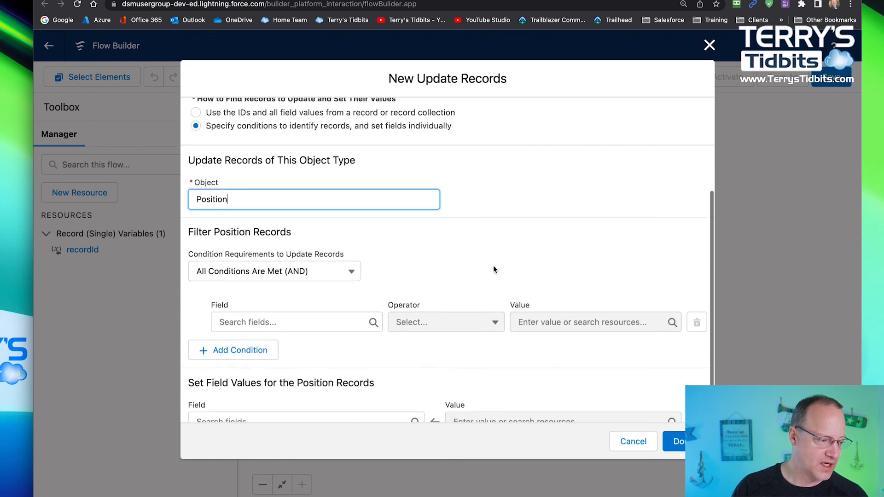
pyautogui.scroll(-1, 267, 304)
pyautogui.scroll(-1, 259, 322)
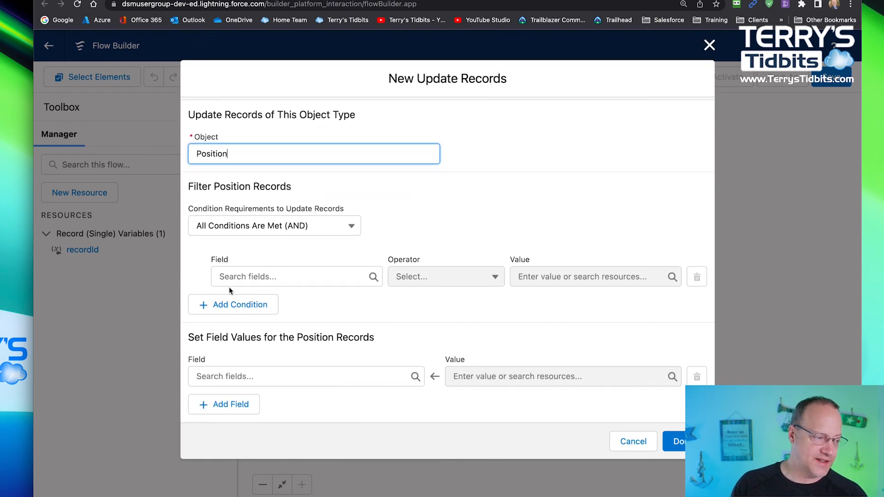
pyautogui.click(299, 275)
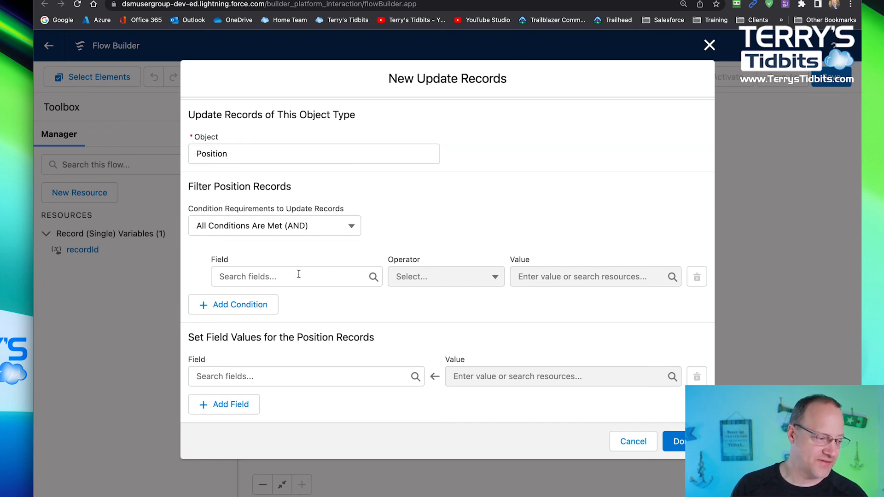
pyautogui.click(262, 272)
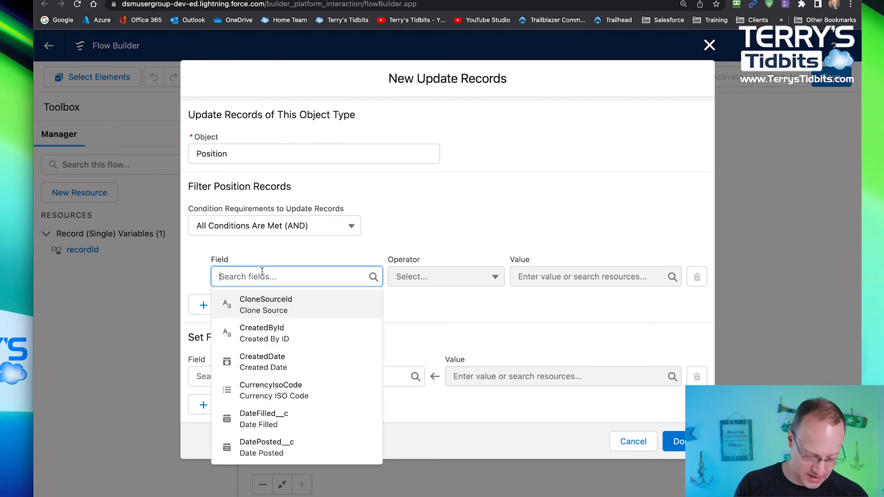
pyautogui.click(263, 420)
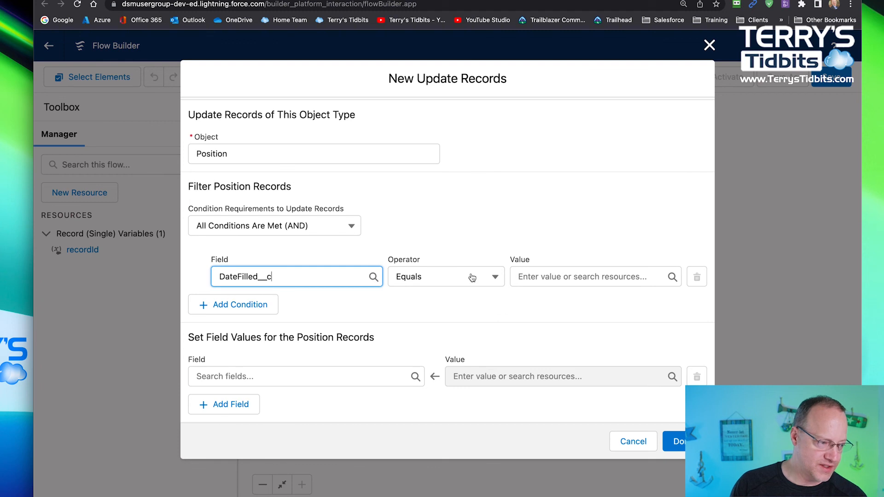
pyautogui.click(495, 278)
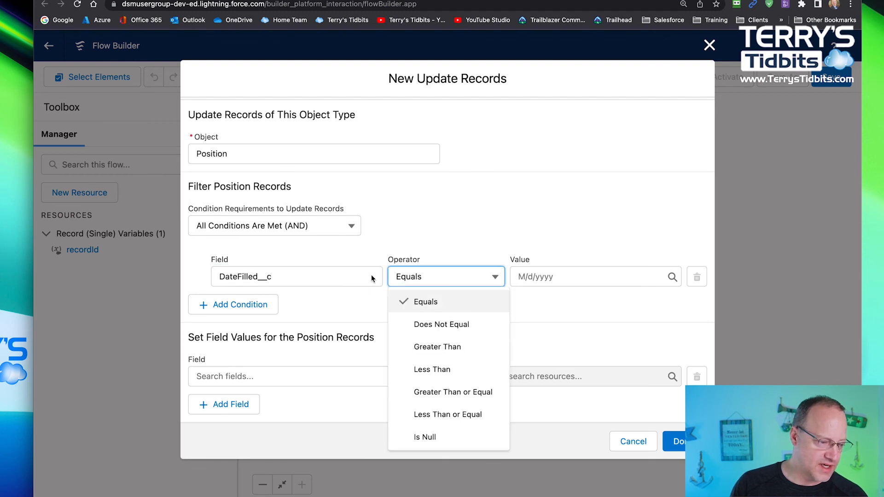
# - Set the Position filter condition to Status__c Equals Pending, replacing the current condition field
pyautogui.click(351, 278)
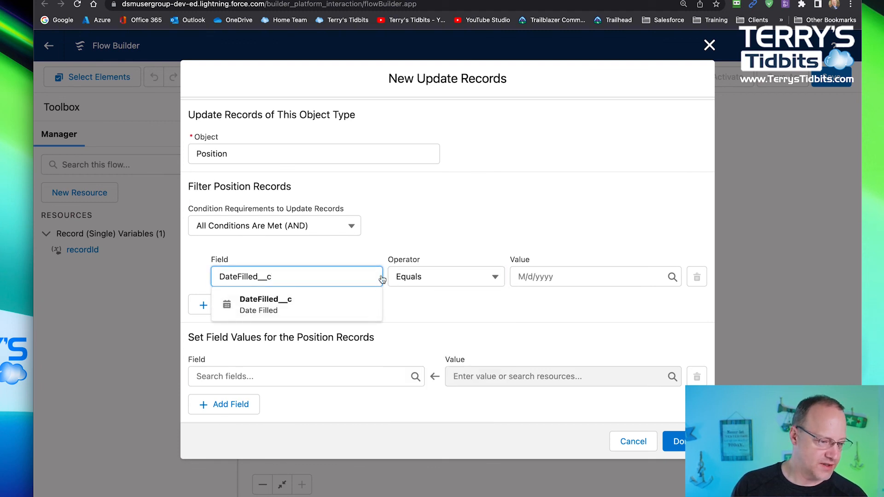
pyautogui.moveTo(361, 273); pyautogui.dragTo(288, 252)
pyautogui.write('st')
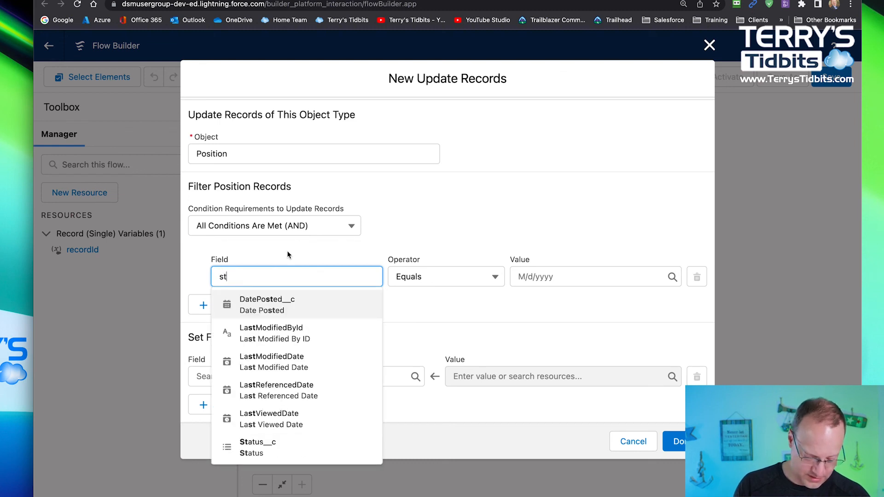
pyautogui.write('a')
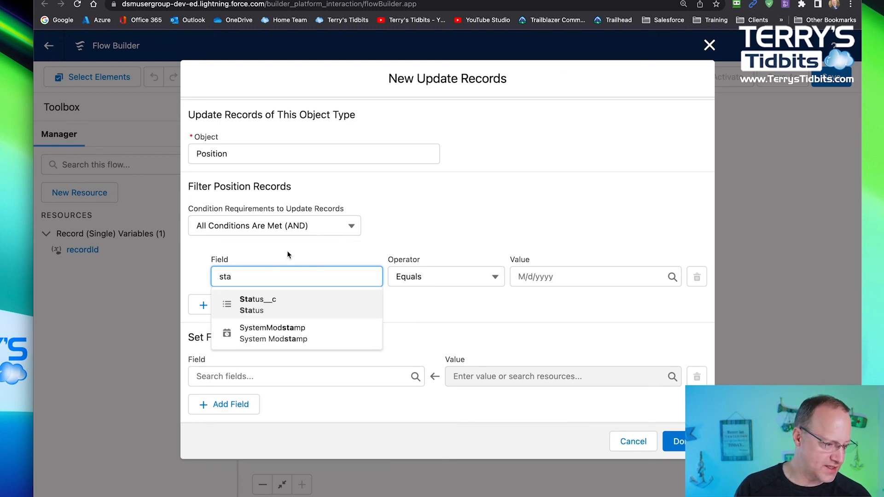
pyautogui.click(274, 303)
pyautogui.click(496, 277)
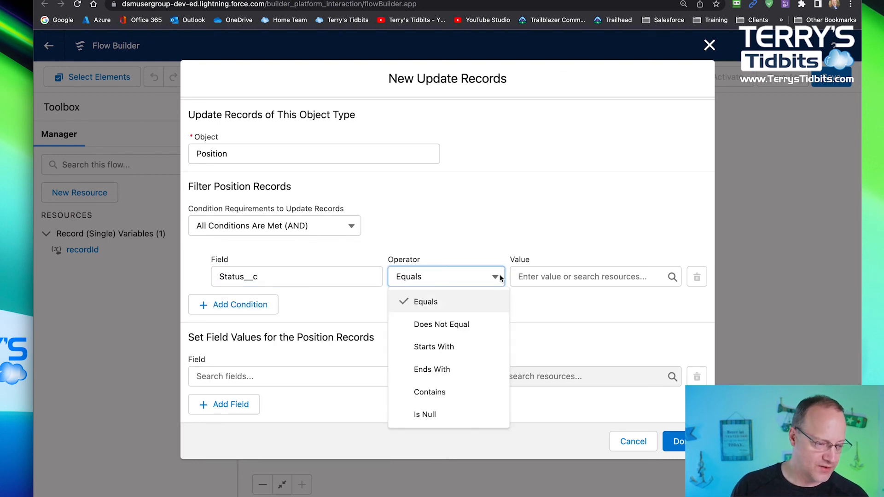
pyautogui.click(594, 277)
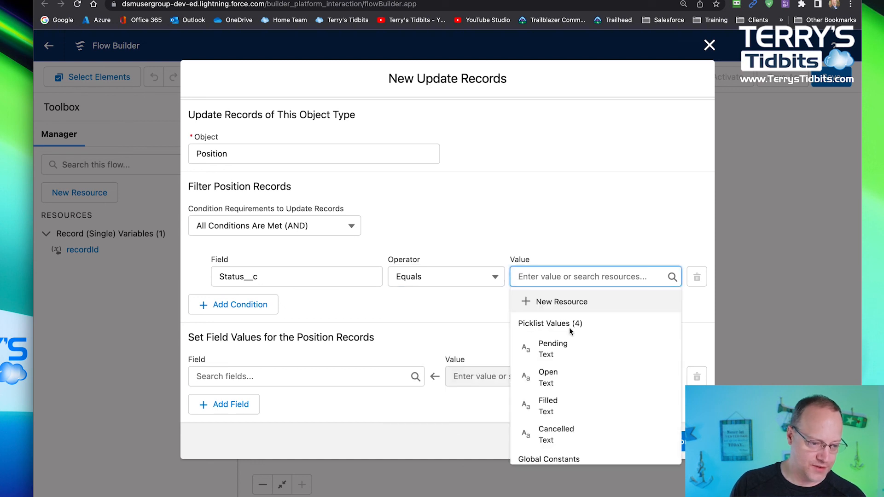
pyautogui.click(564, 348)
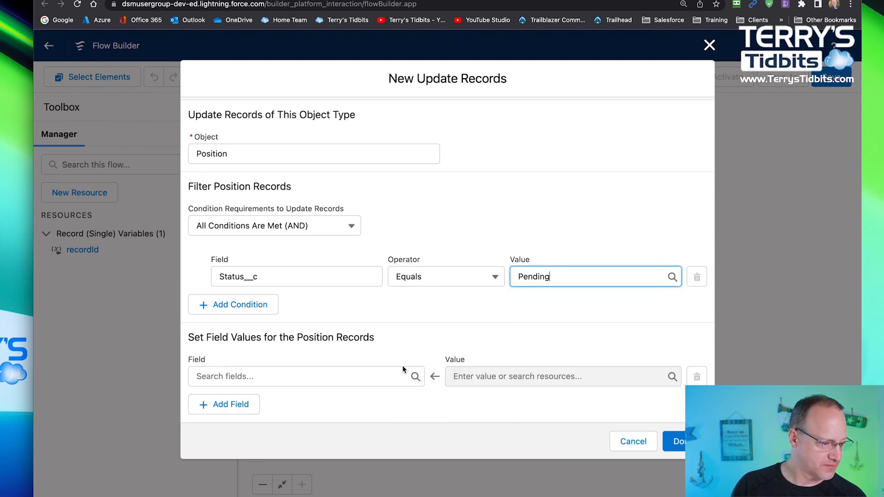
# - Set the Status__c field value for the matching Position records to Open
pyautogui.click(368, 375)
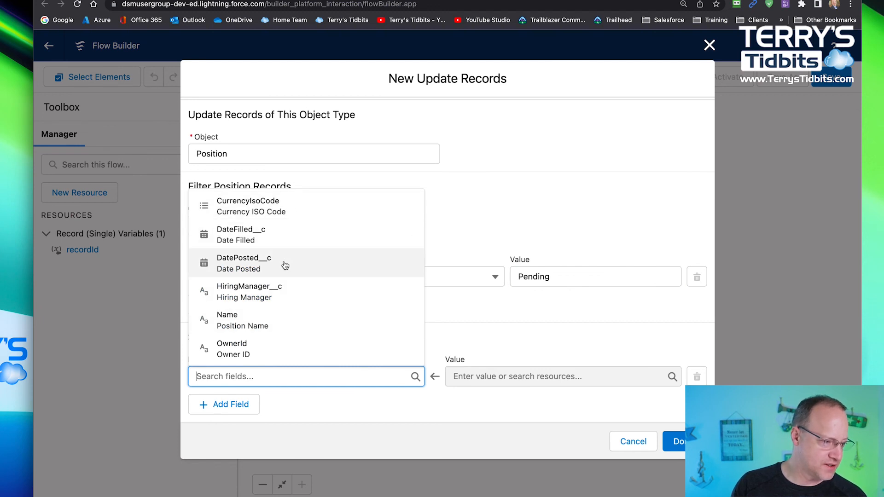
pyautogui.scroll(-2, 278, 322)
pyautogui.click(263, 355)
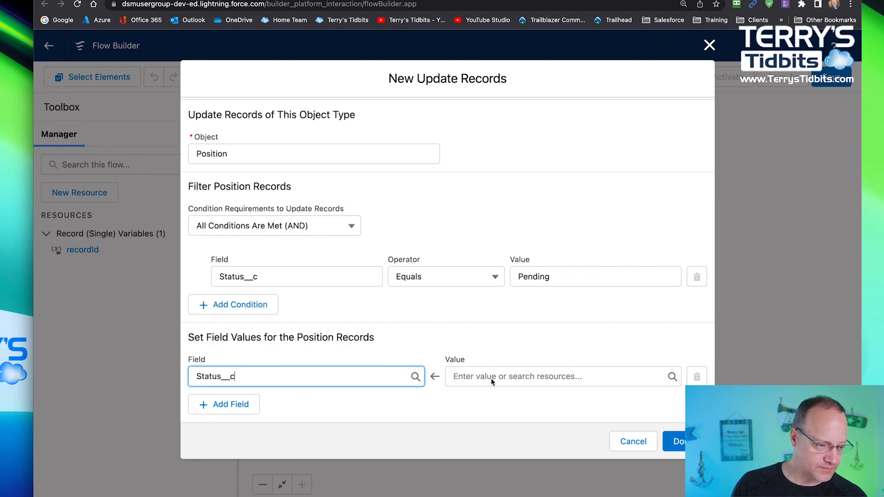
pyautogui.click(491, 378)
pyautogui.click(506, 280)
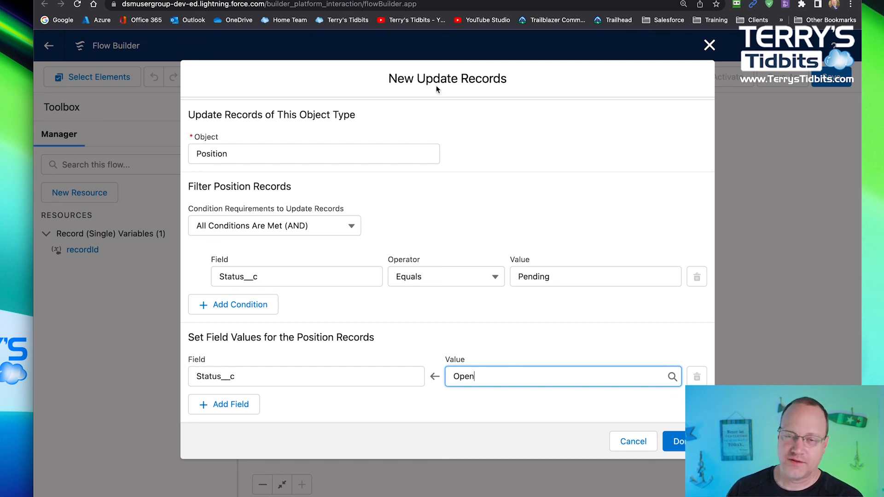
# - Review the object, filter condition and Status__c assignment of the updatePosition element, and save the element to the flow
pyautogui.scroll(3, 258, 157)
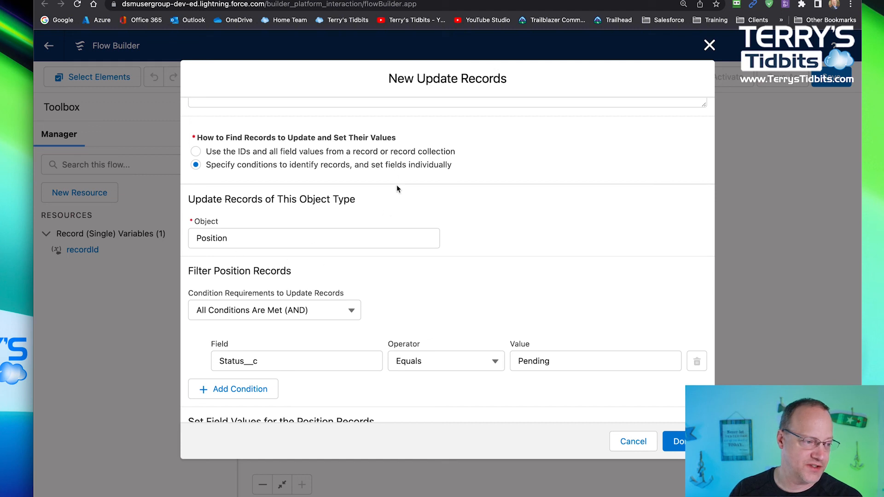
pyautogui.scroll(-2, 282, 293)
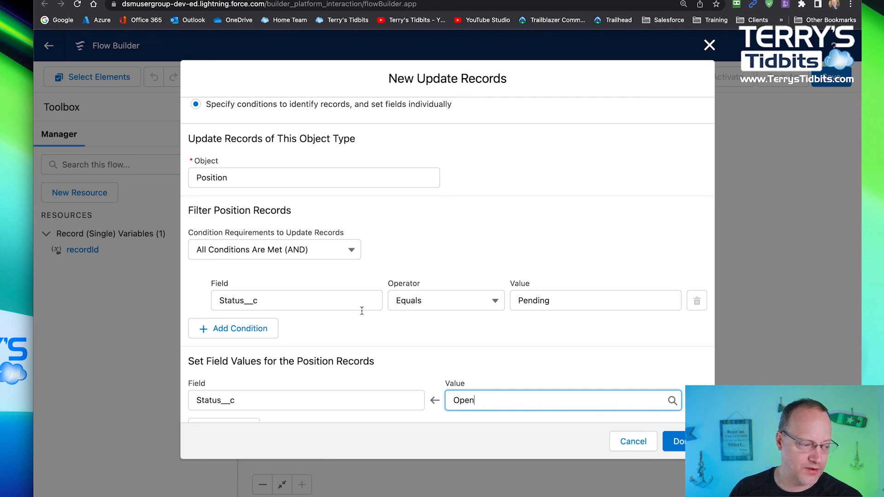
pyautogui.scroll(-1, 496, 331)
pyautogui.scroll(-1, 497, 333)
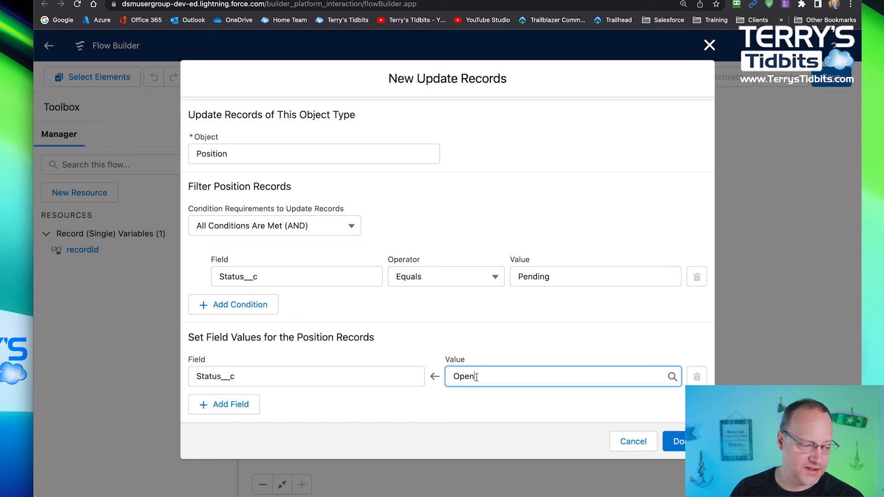
pyautogui.moveTo(480, 377); pyautogui.dragTo(428, 377)
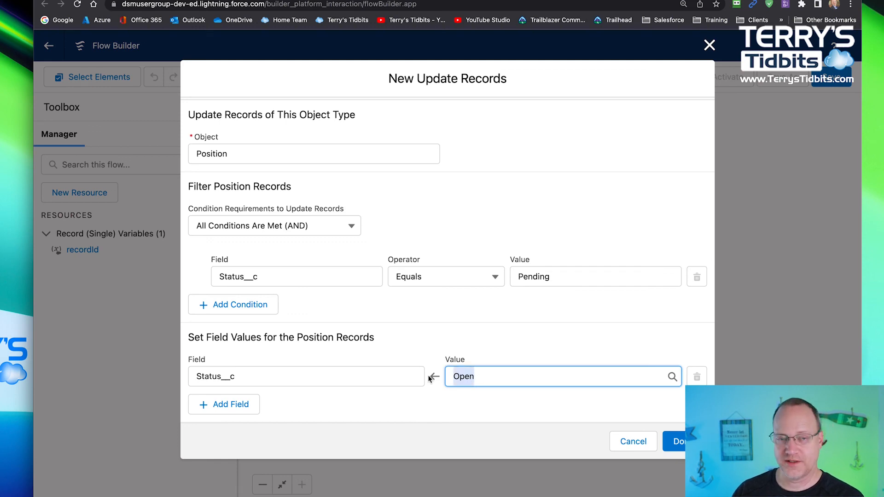
pyautogui.click(673, 442)
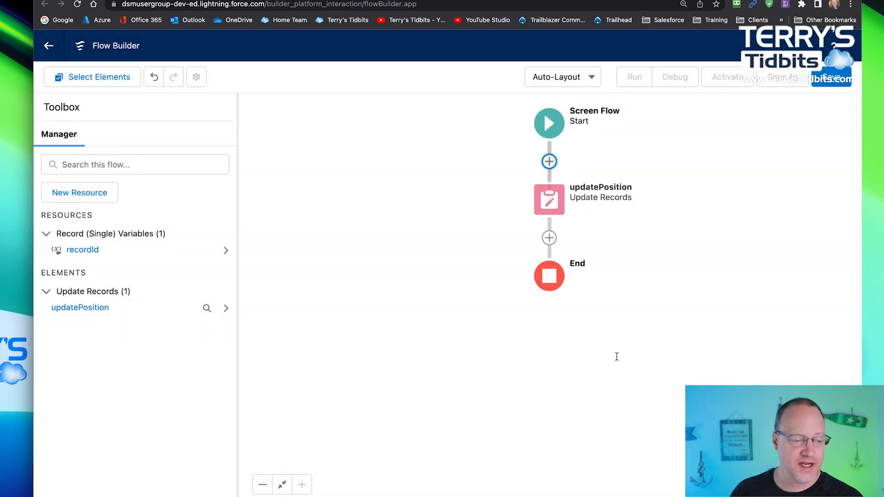
# - Reopen the updatePosition element for editing and switch it to using the IDs and all field values from a record or record collection
pyautogui.doubleClick(556, 201)
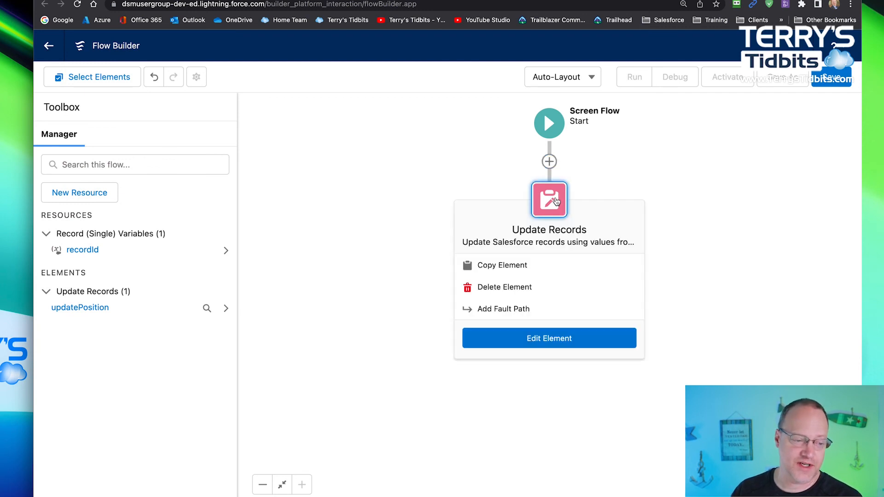
pyautogui.scroll(-1, 253, 296)
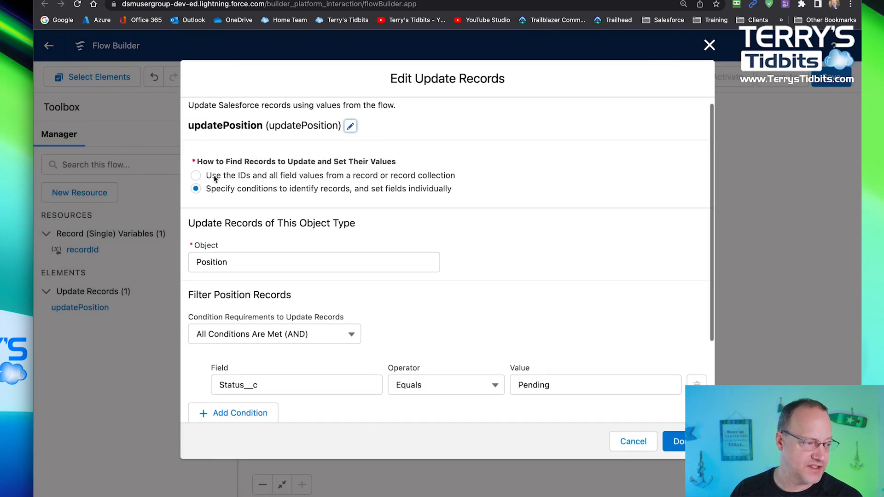
pyautogui.click(196, 177)
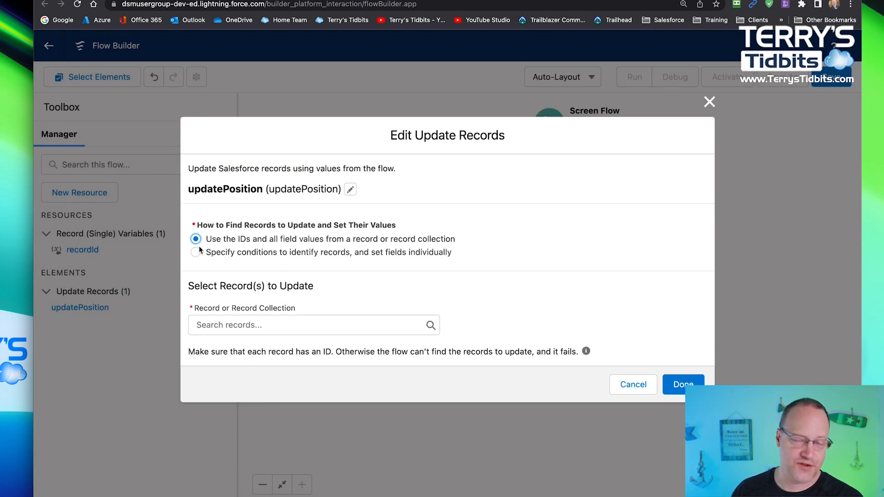